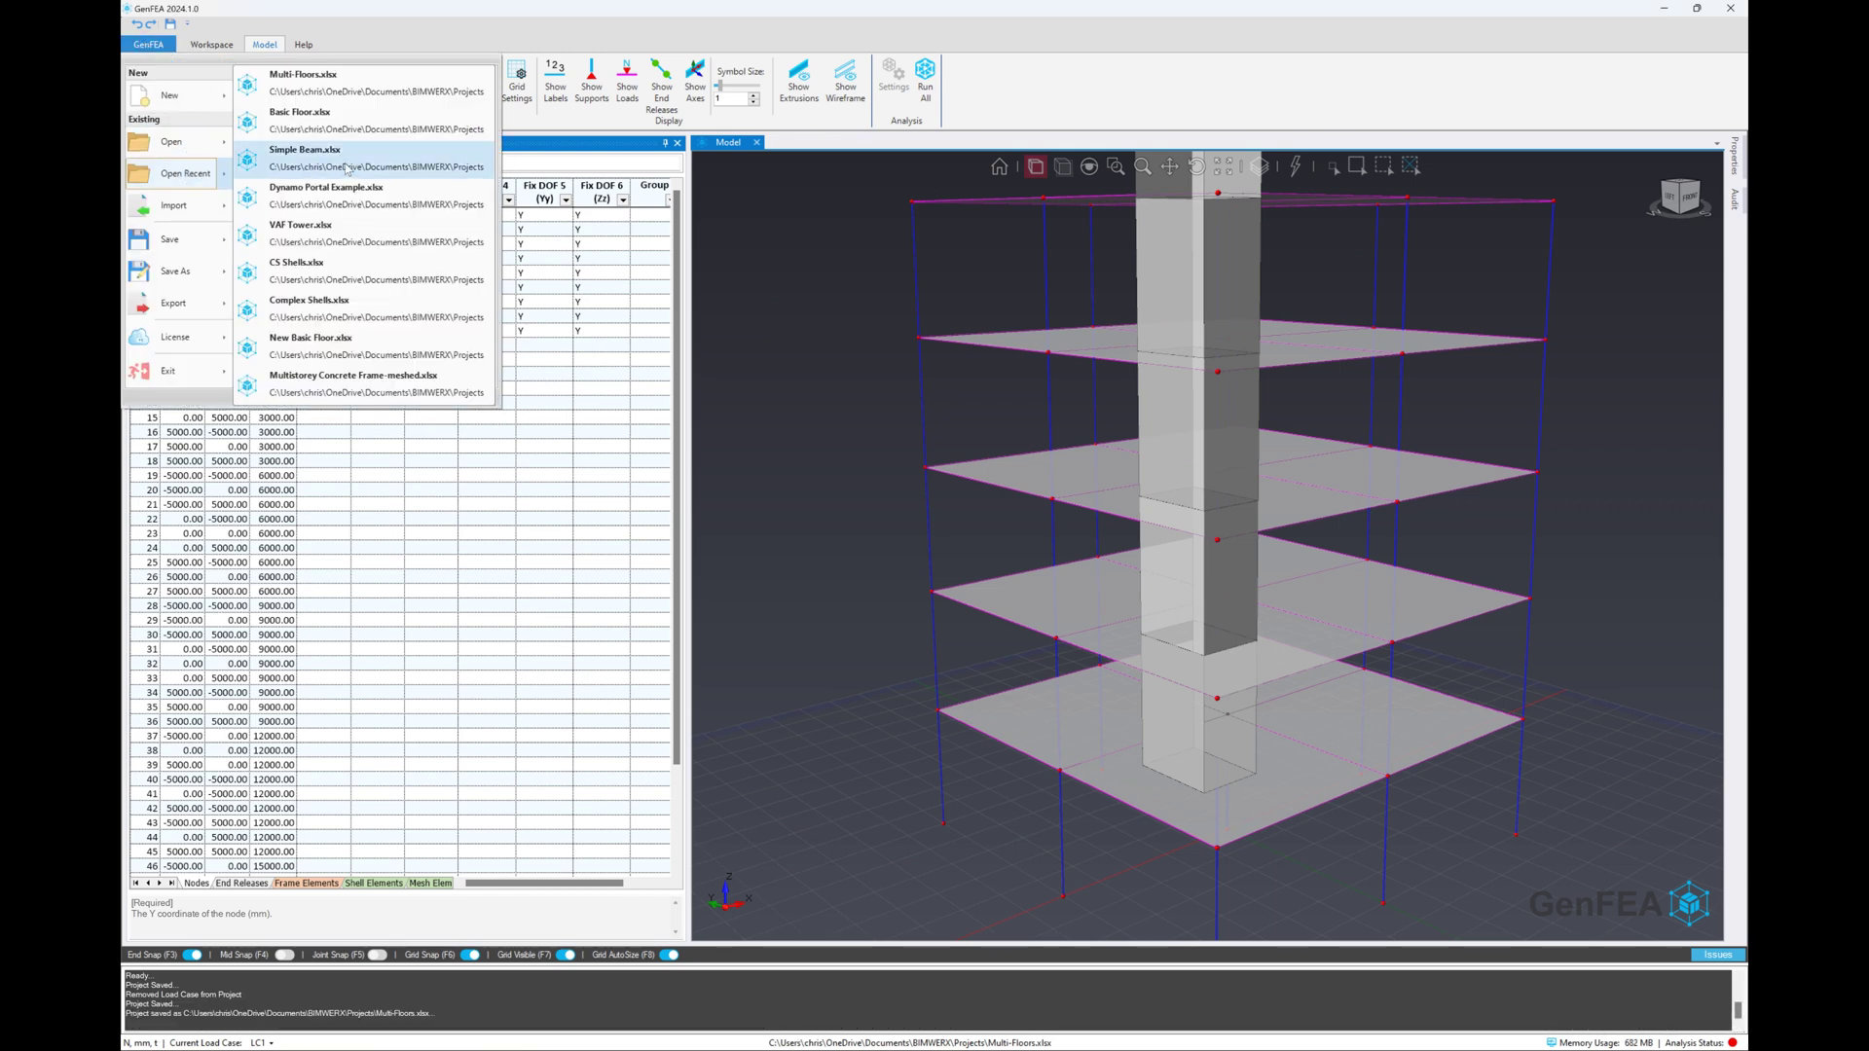
- Click into the Nodes sheet to close the Open Recent list, leaving Multi-Floors.xlsx loaded
click(598, 299)
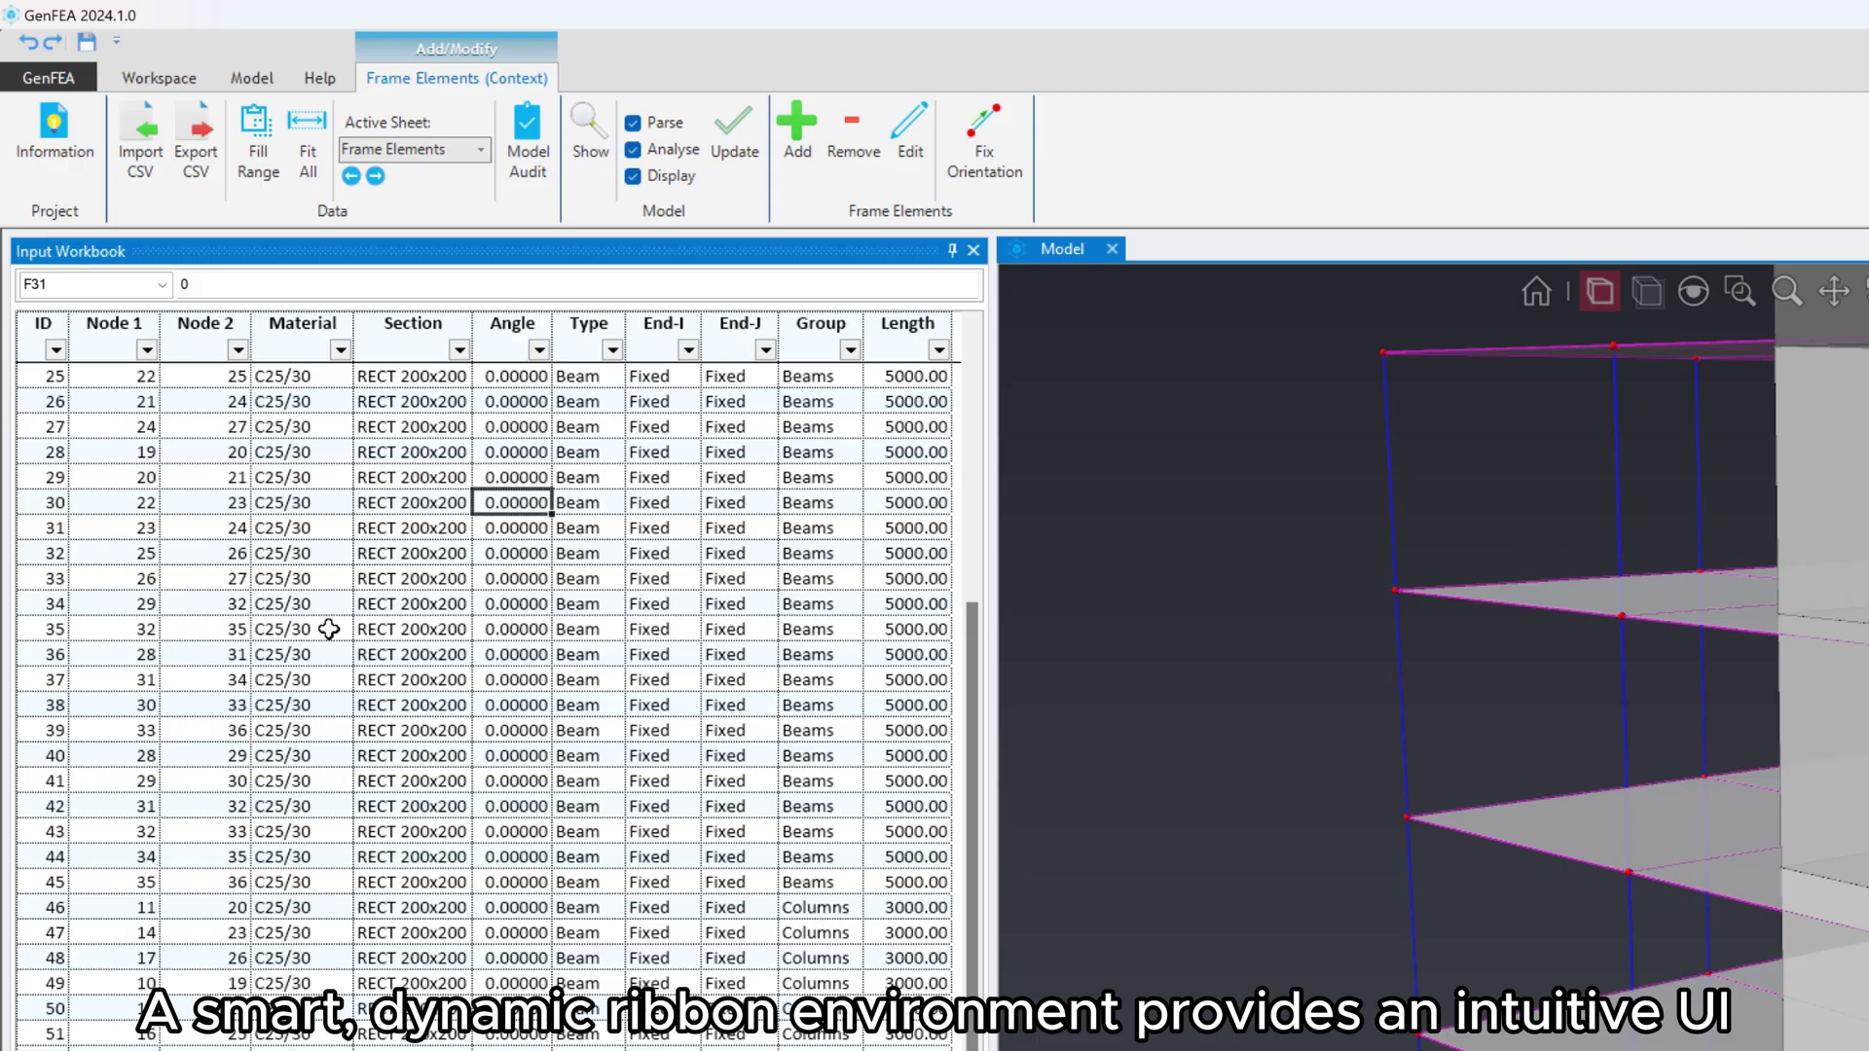
- Switch the workbook's active sheet to Sections, then to Nodes
click(413, 149)
click(419, 234)
click(410, 151)
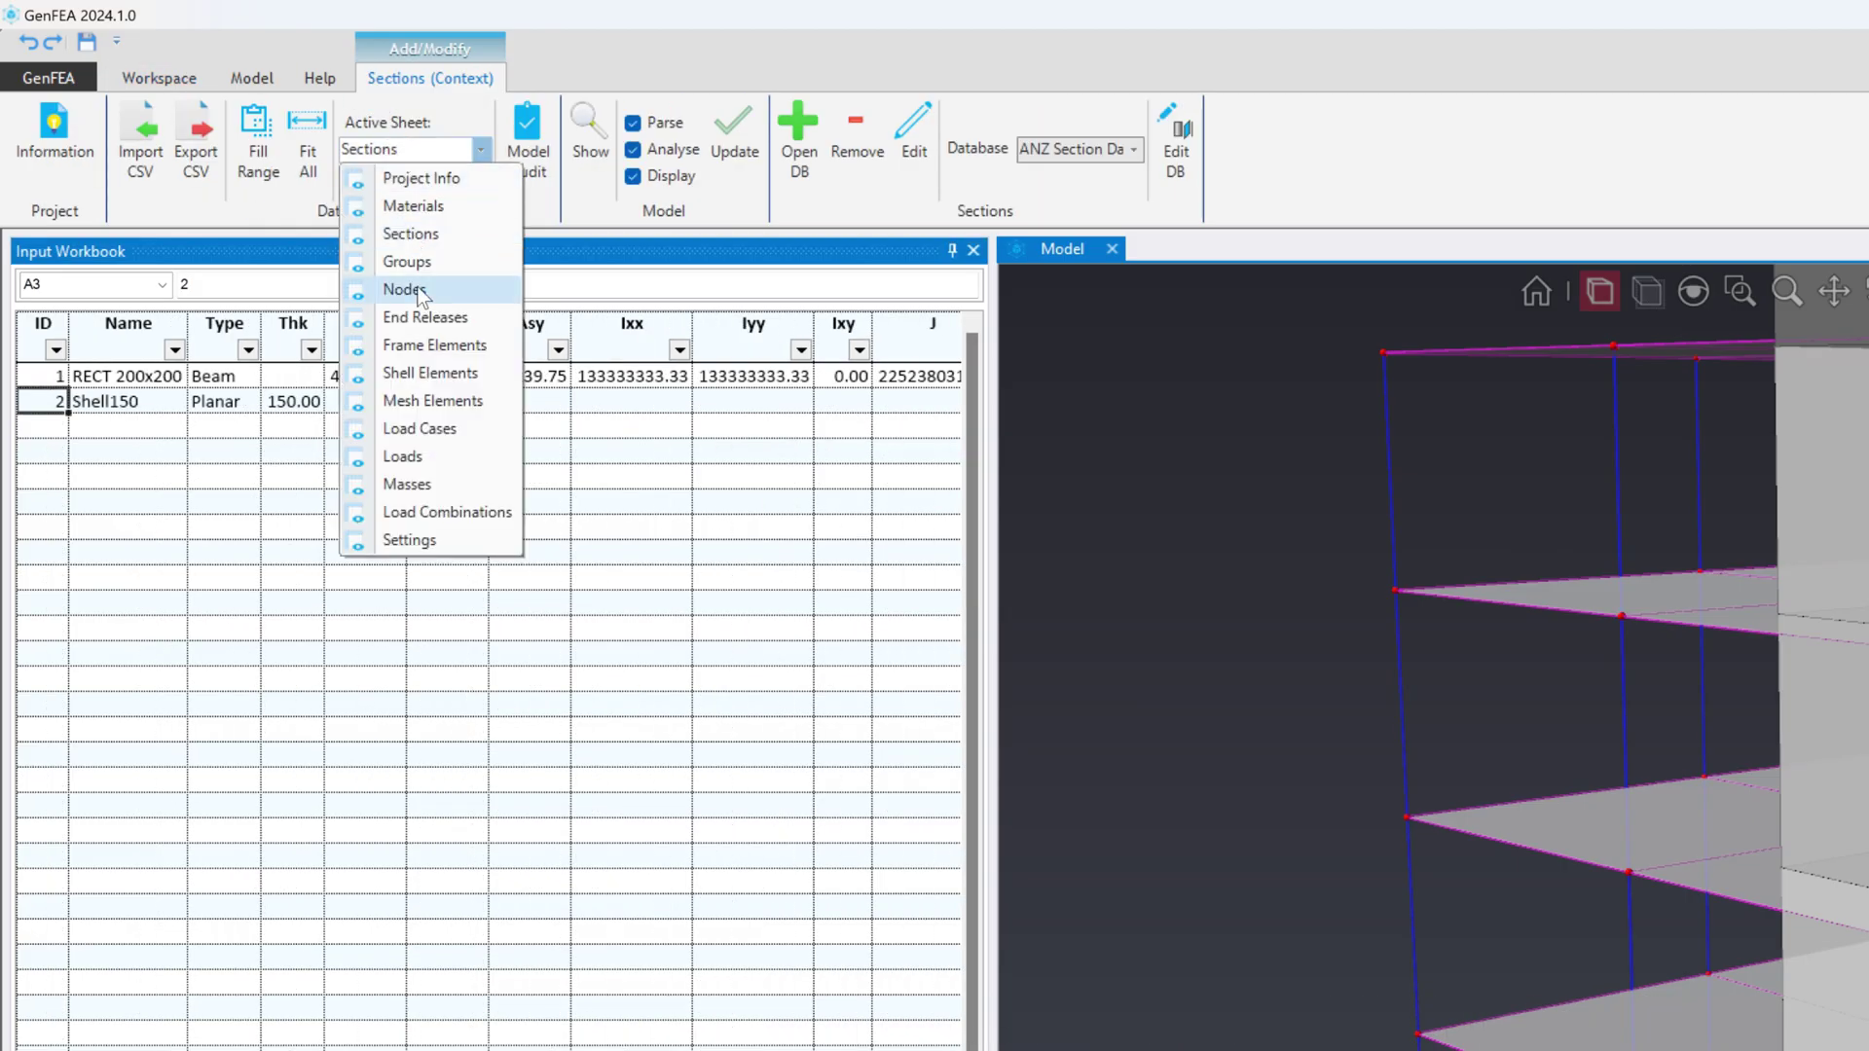
click(420, 290)
- Try adding a node, then bring up the DesignPad design calculation panel
click(799, 138)
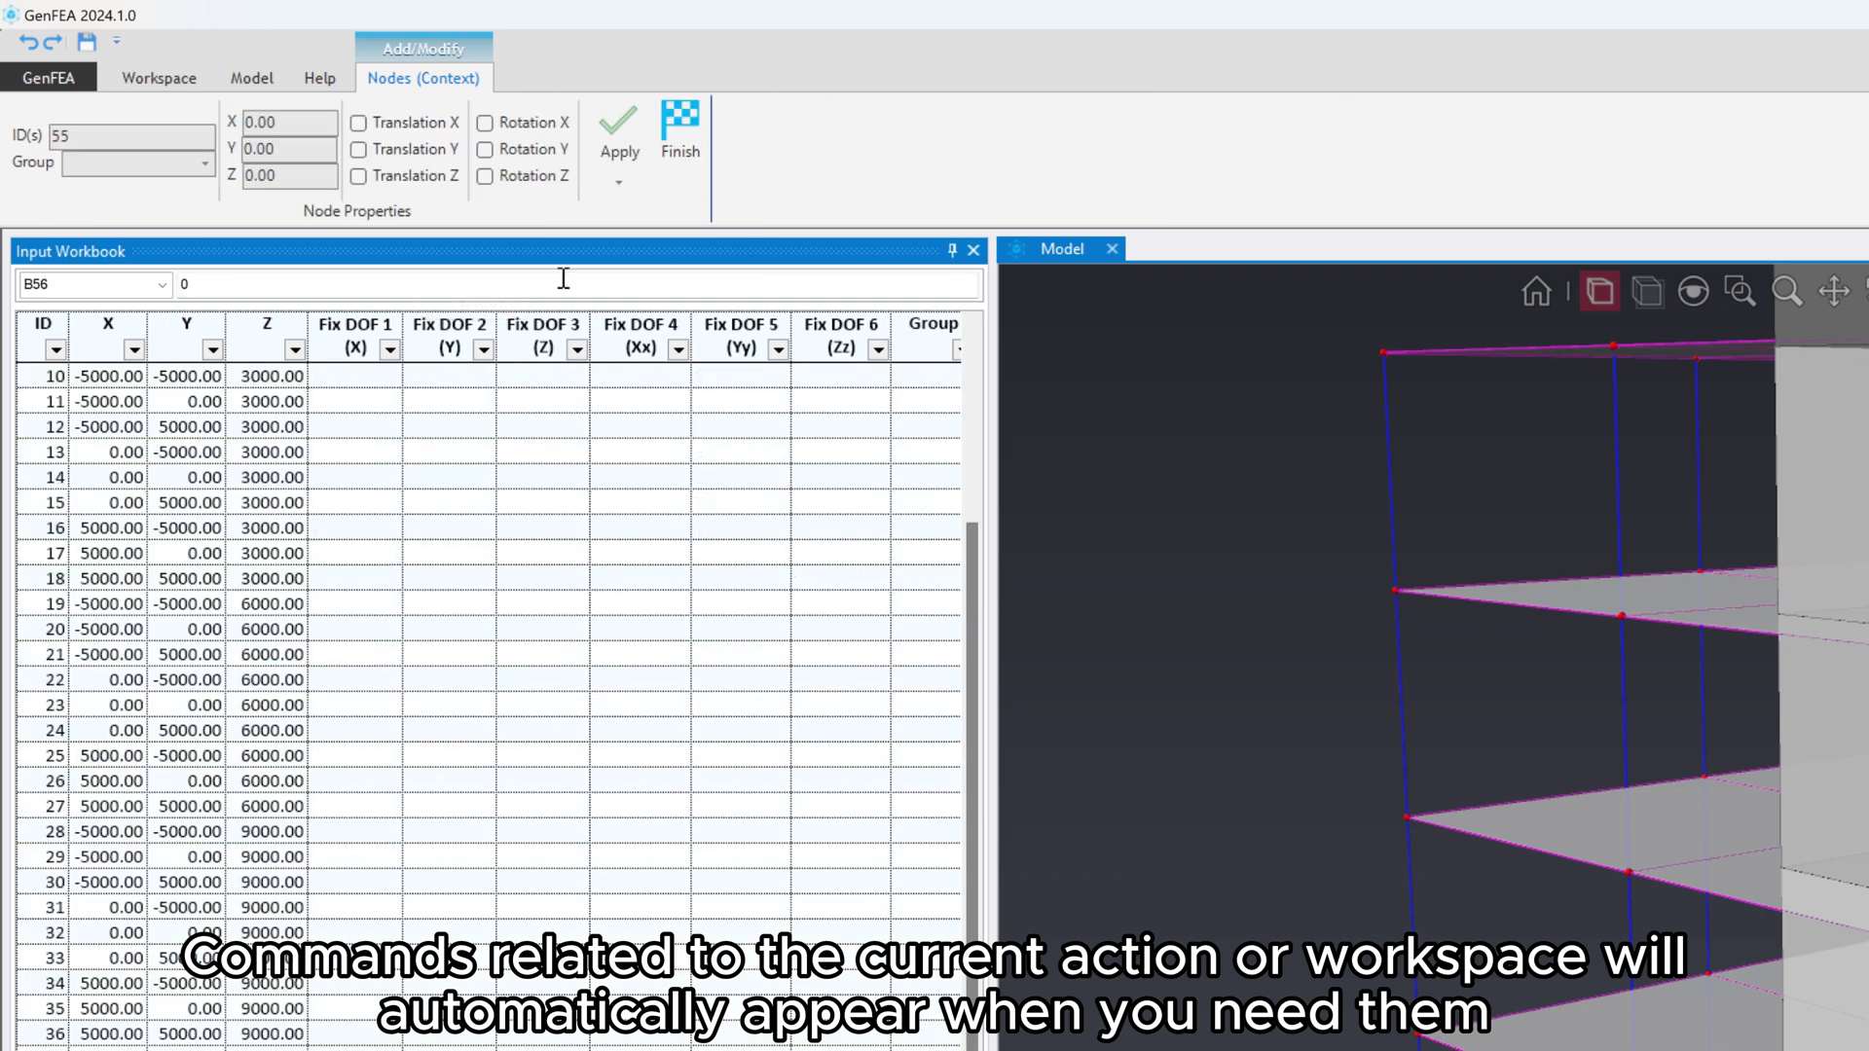
click(680, 132)
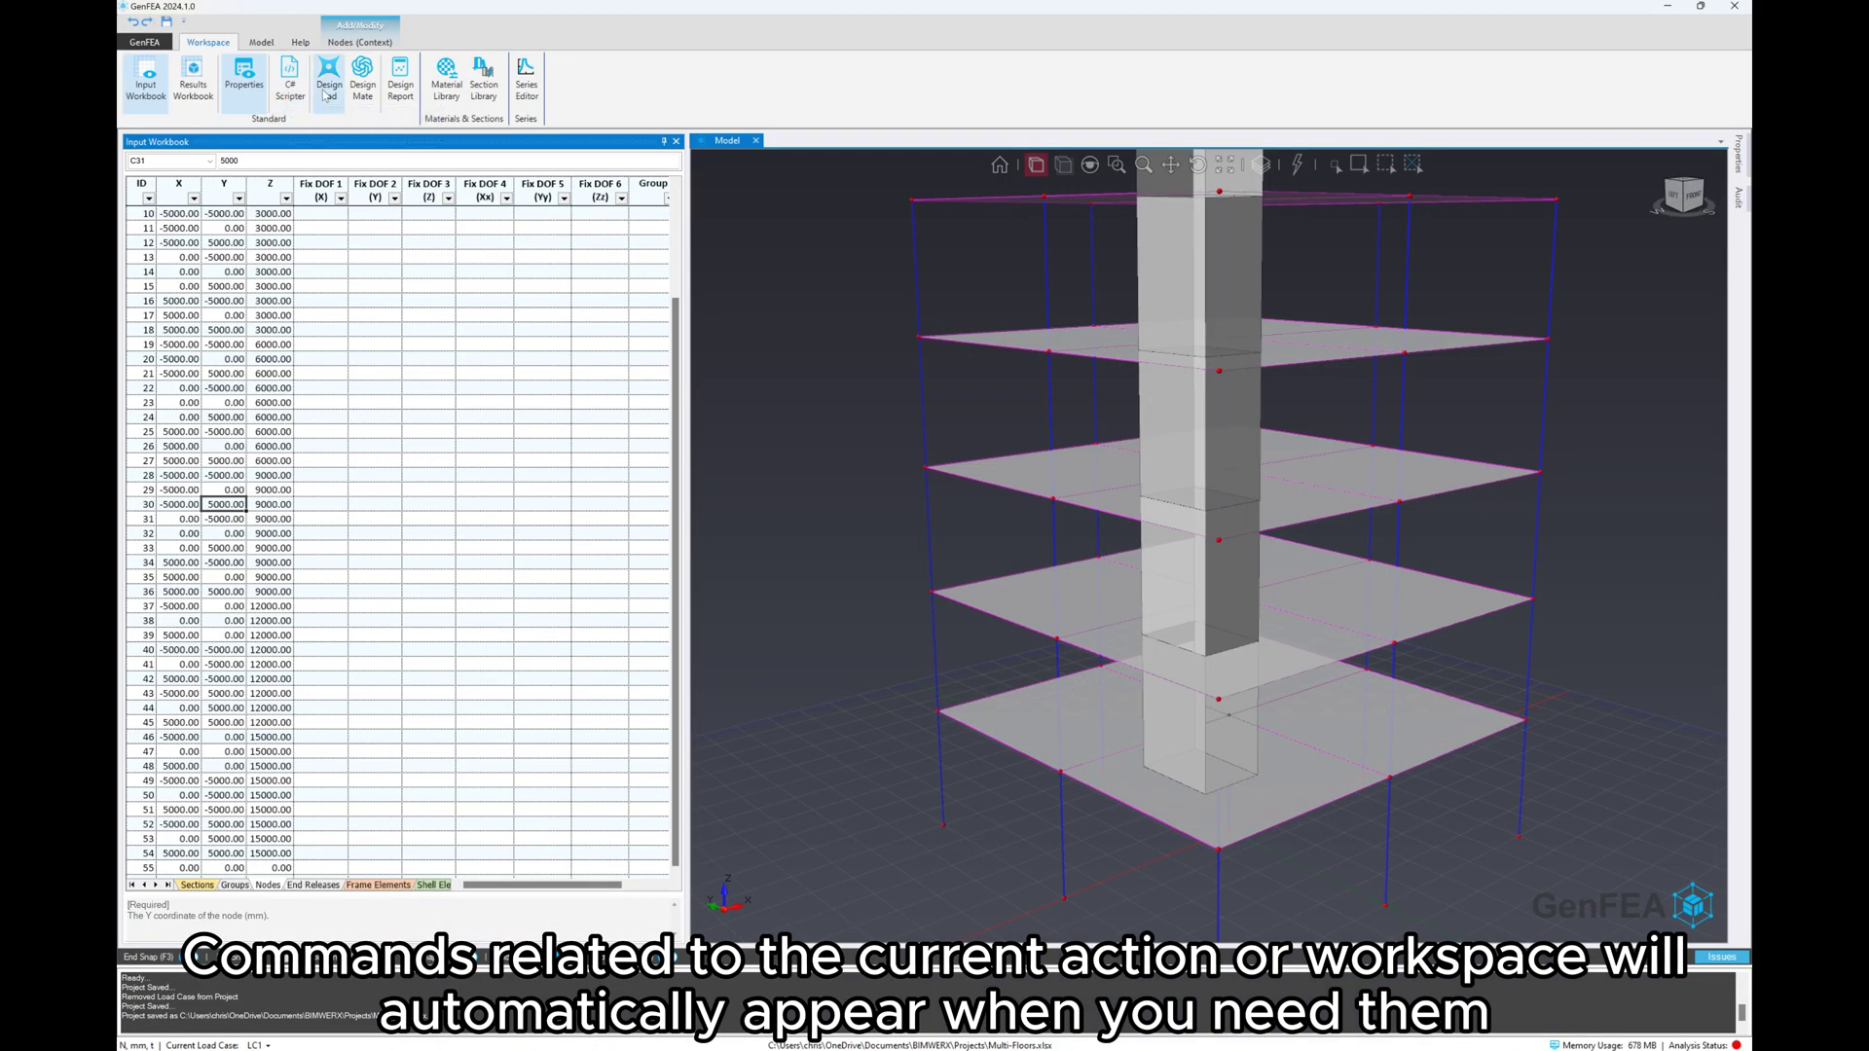
click(331, 85)
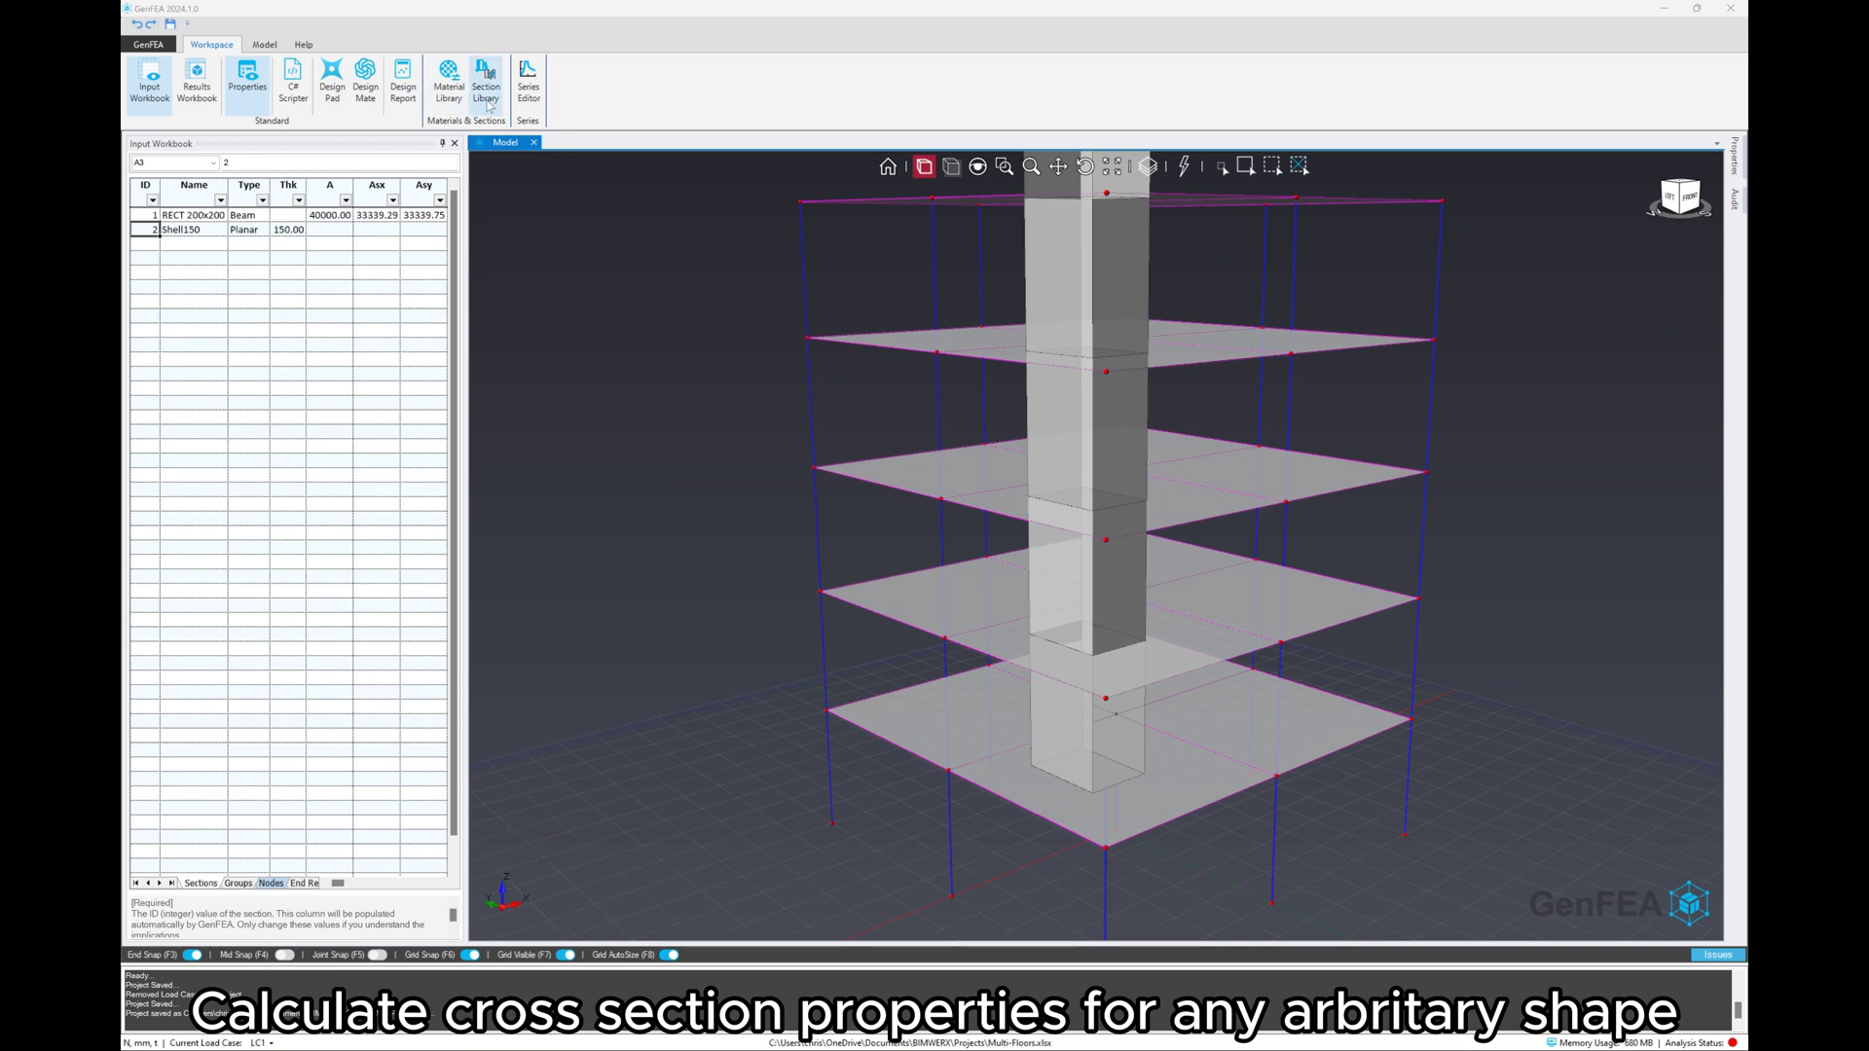
- Open the Section Library with the workbook collapsed and preview the 250 UB 31.4 beam
click(490, 105)
click(443, 143)
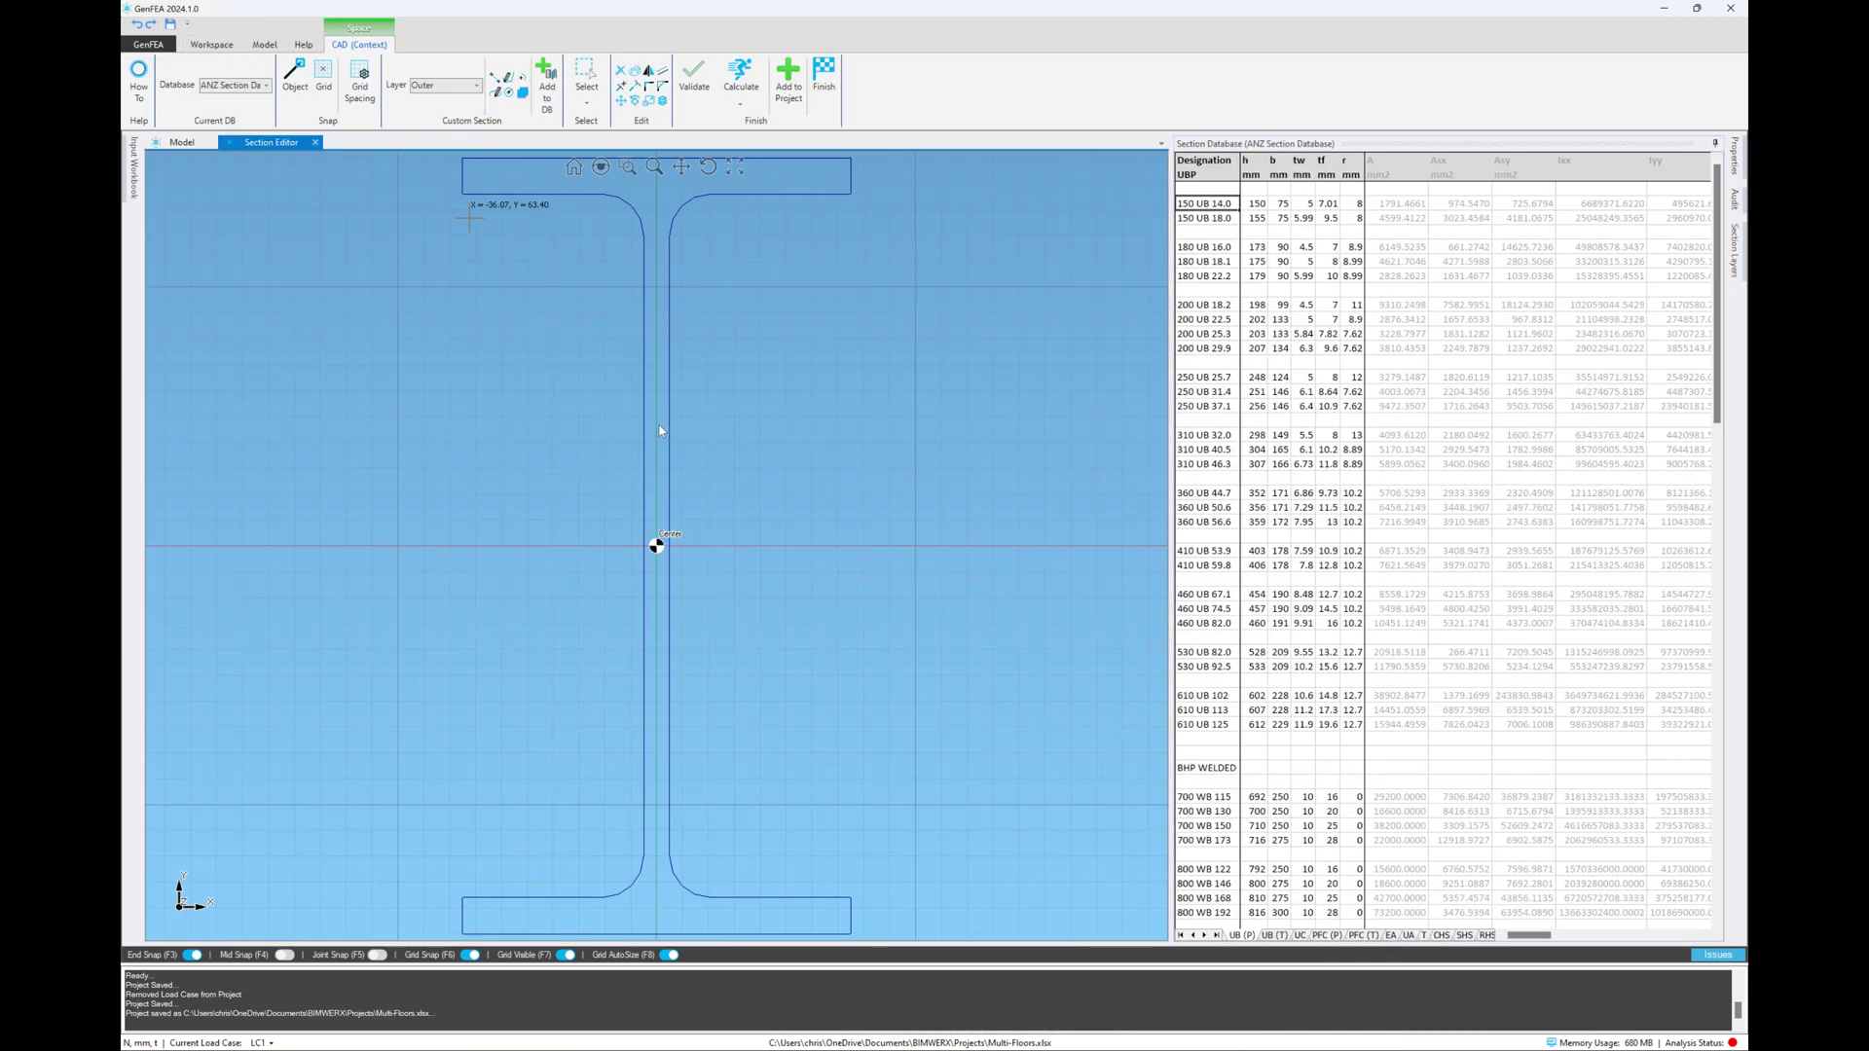
click(1236, 334)
click(1206, 390)
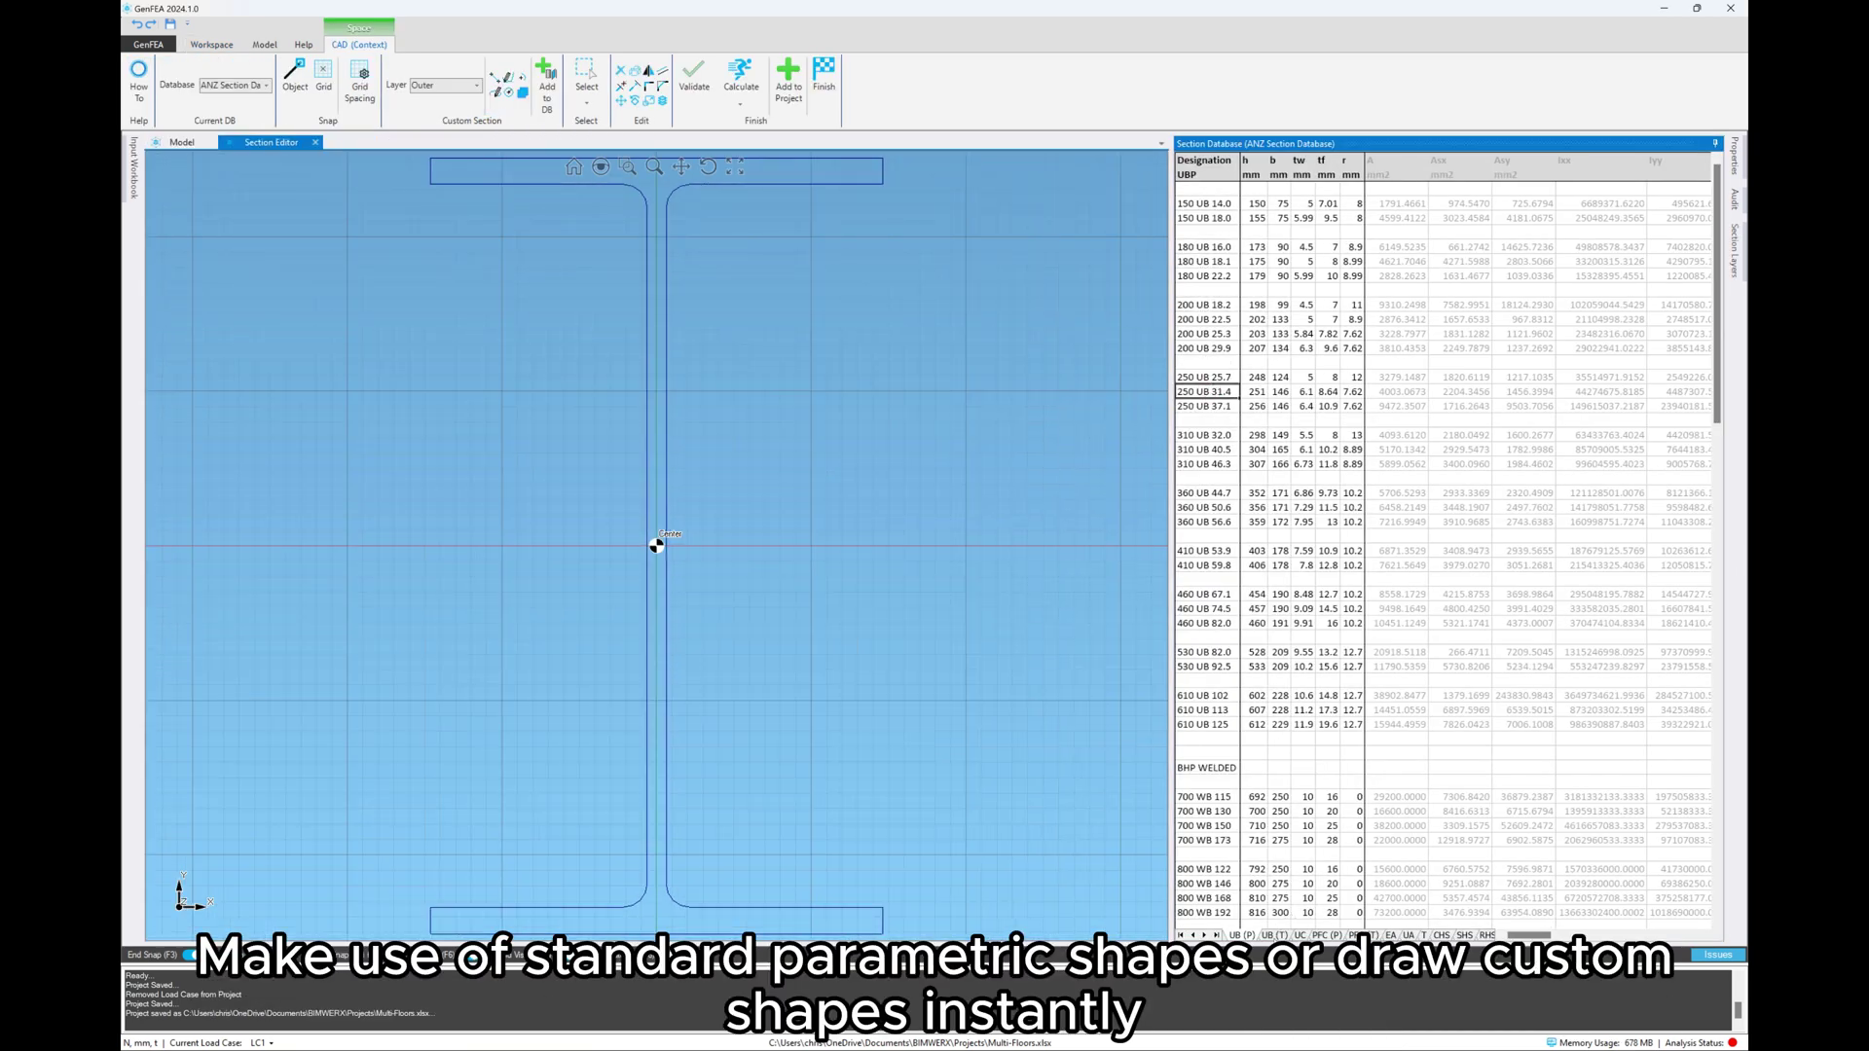
- Preview a PFC channel, then custom sections Bridge Deck, Double Angle 65, Test 2 and Test 4
click(1275, 934)
click(1362, 936)
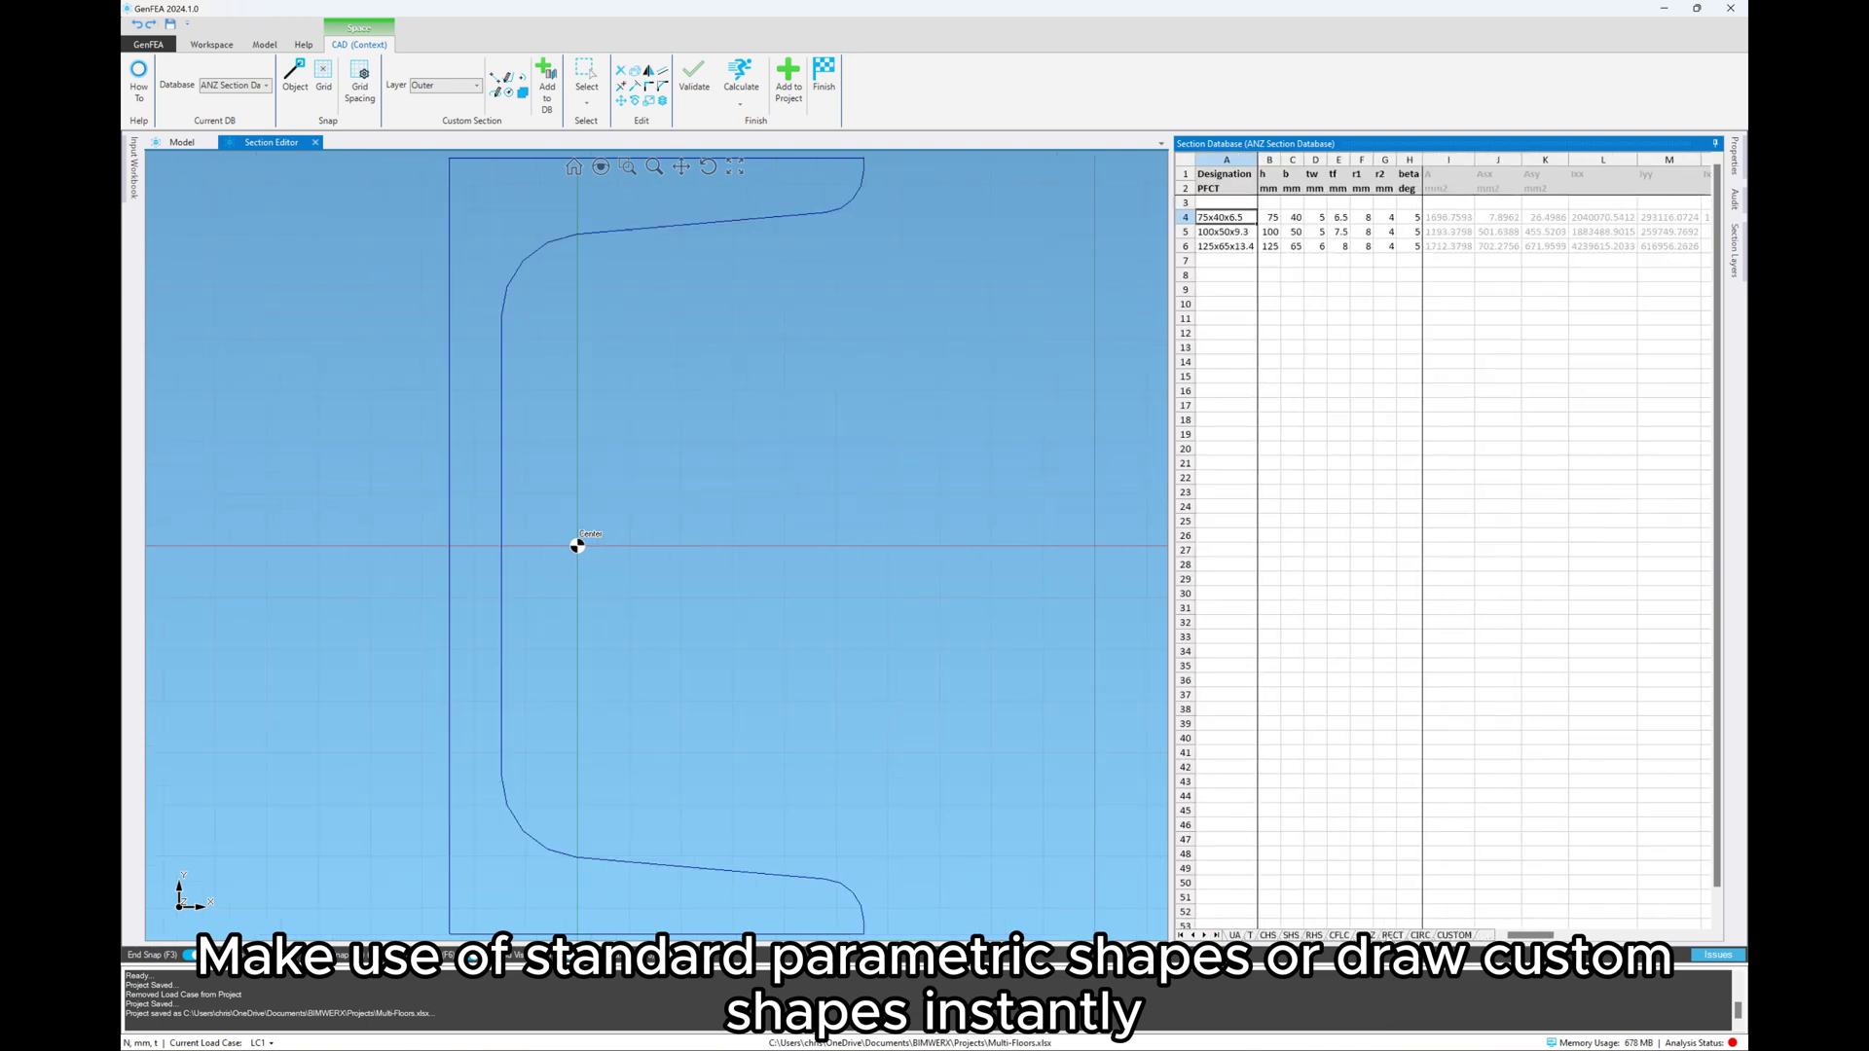
click(1455, 934)
click(1231, 304)
click(1231, 334)
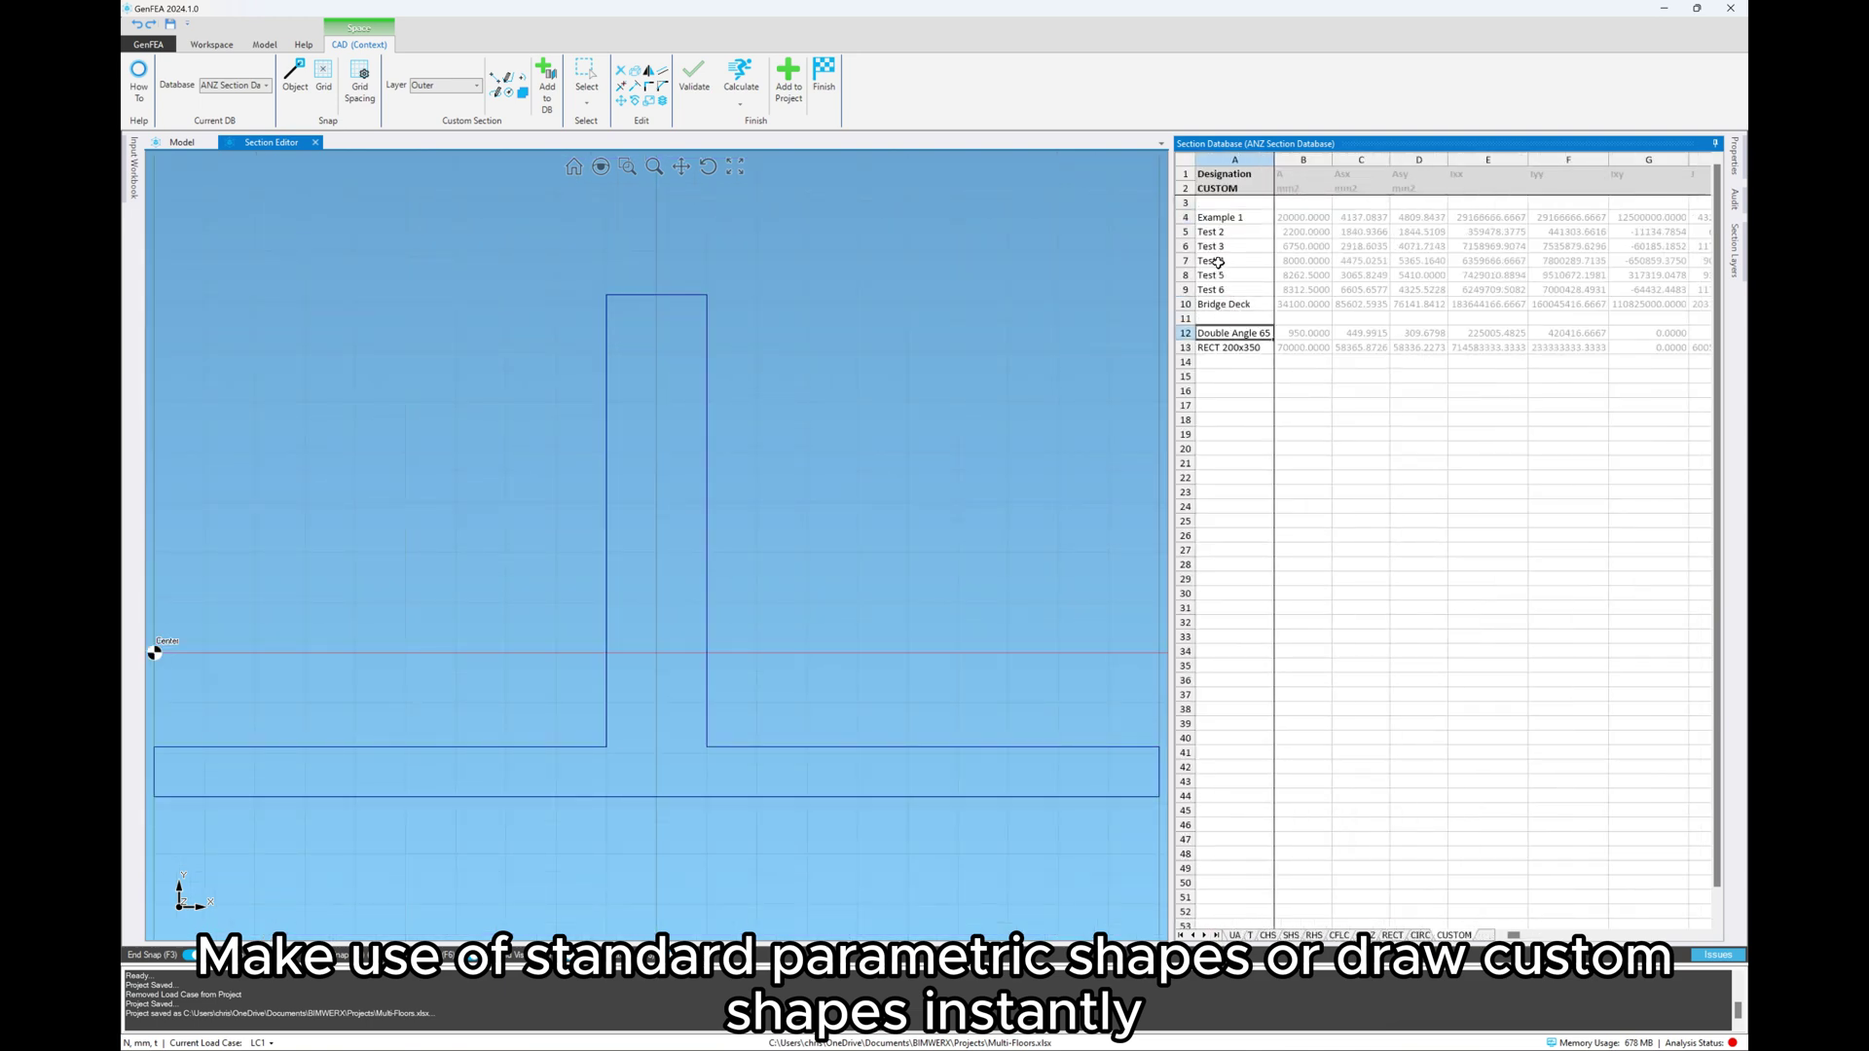
click(1222, 231)
click(1224, 260)
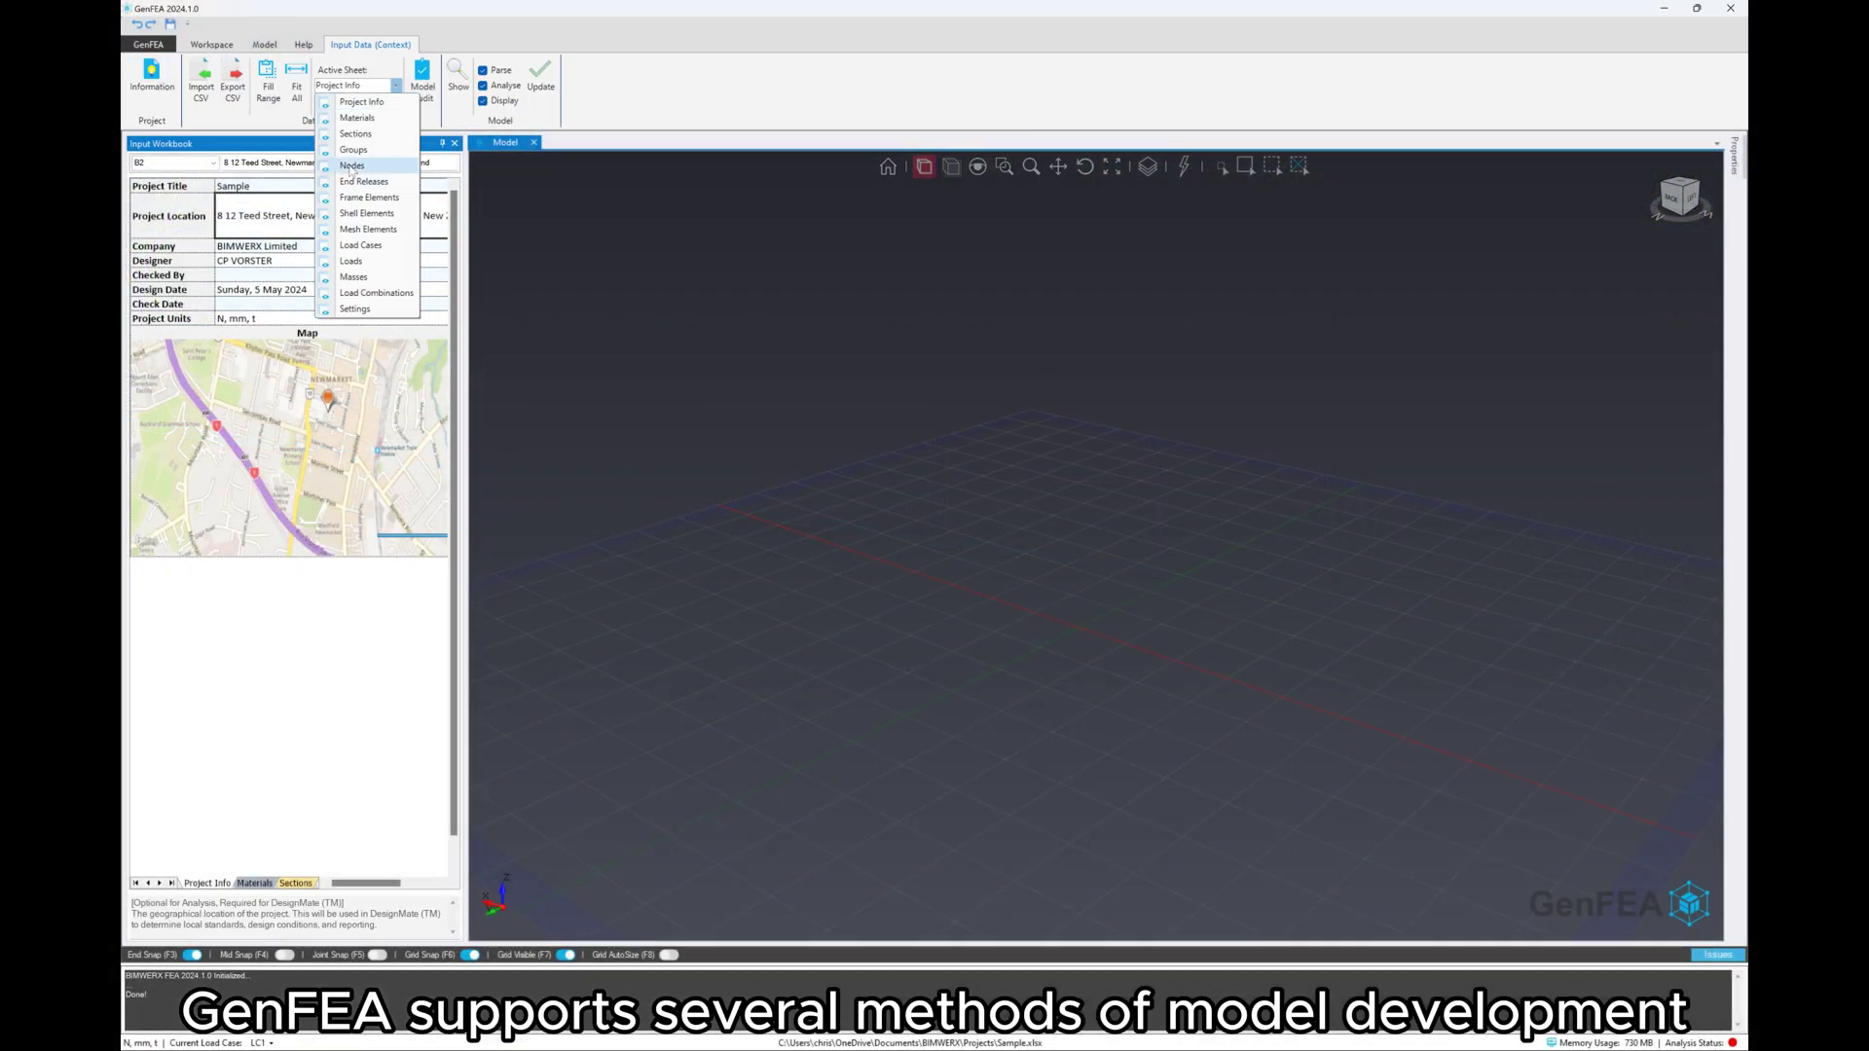
- Add a node and a Steel Beams frame element, then box-select the beam and delete it
key(Return)
text(5000)
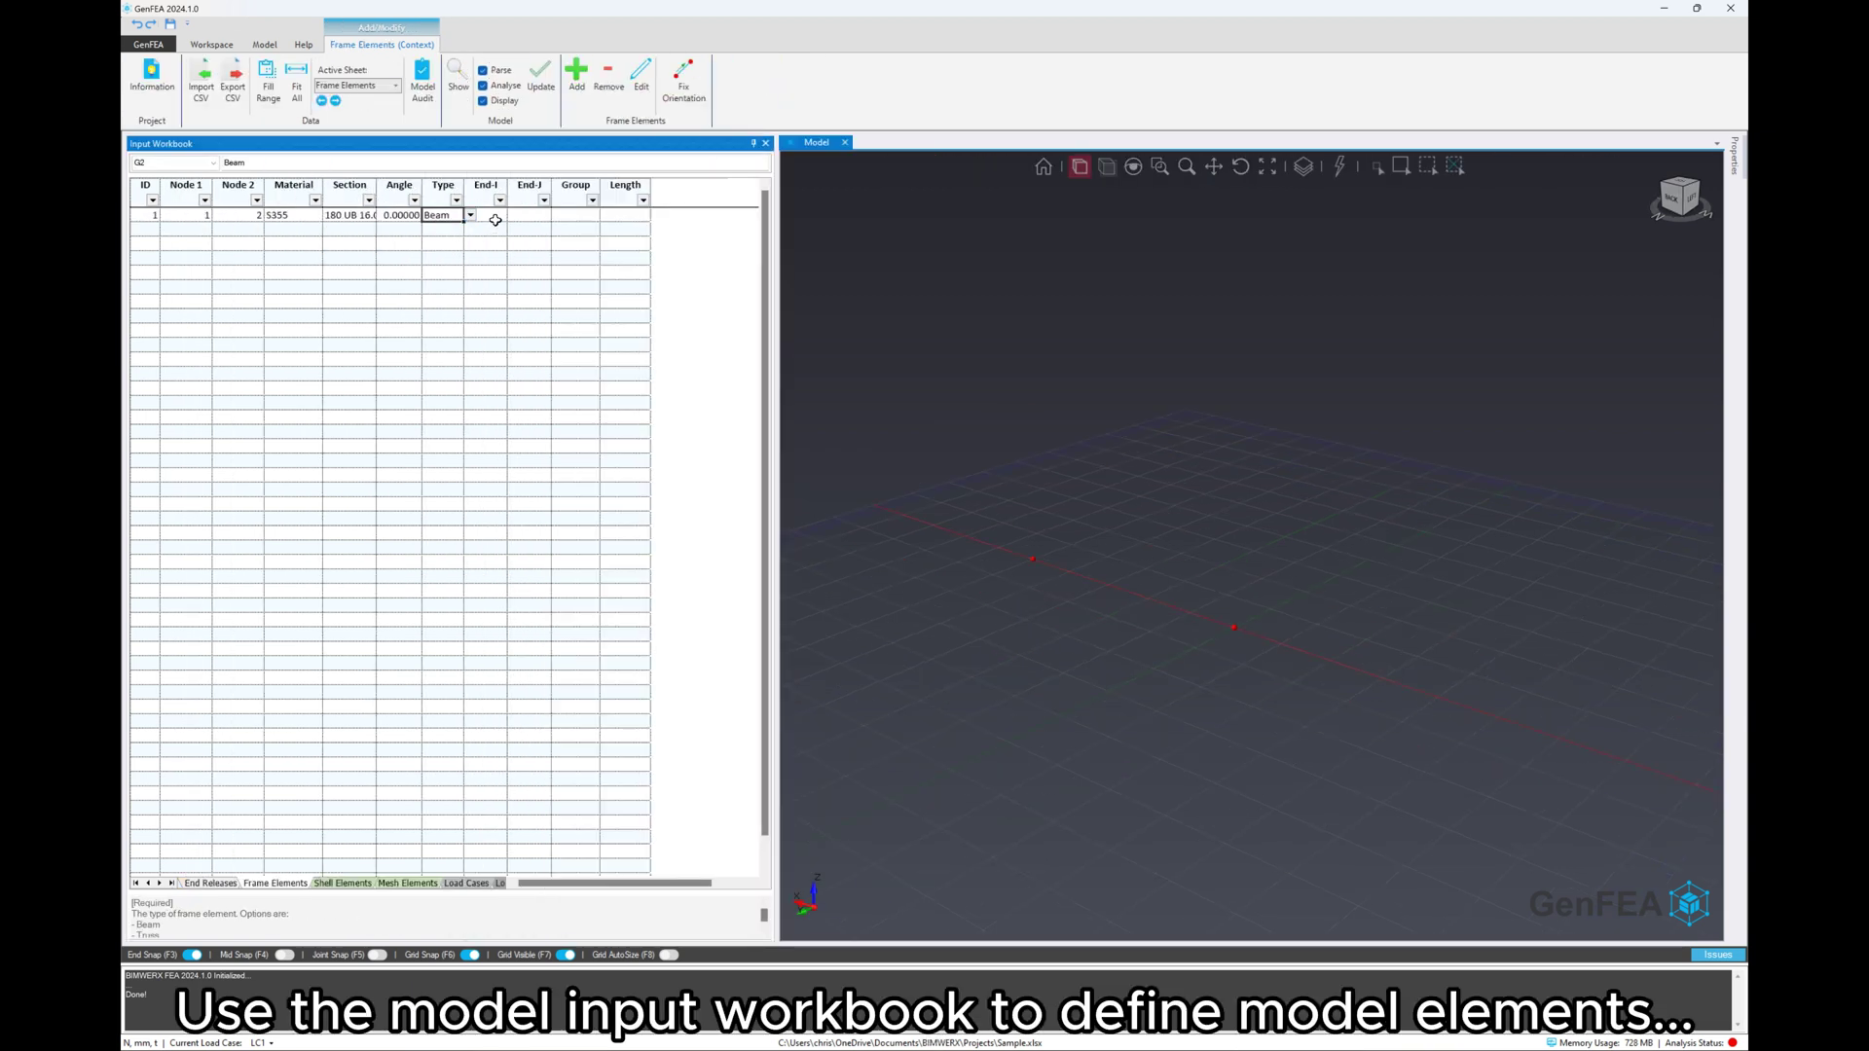
click(605, 214)
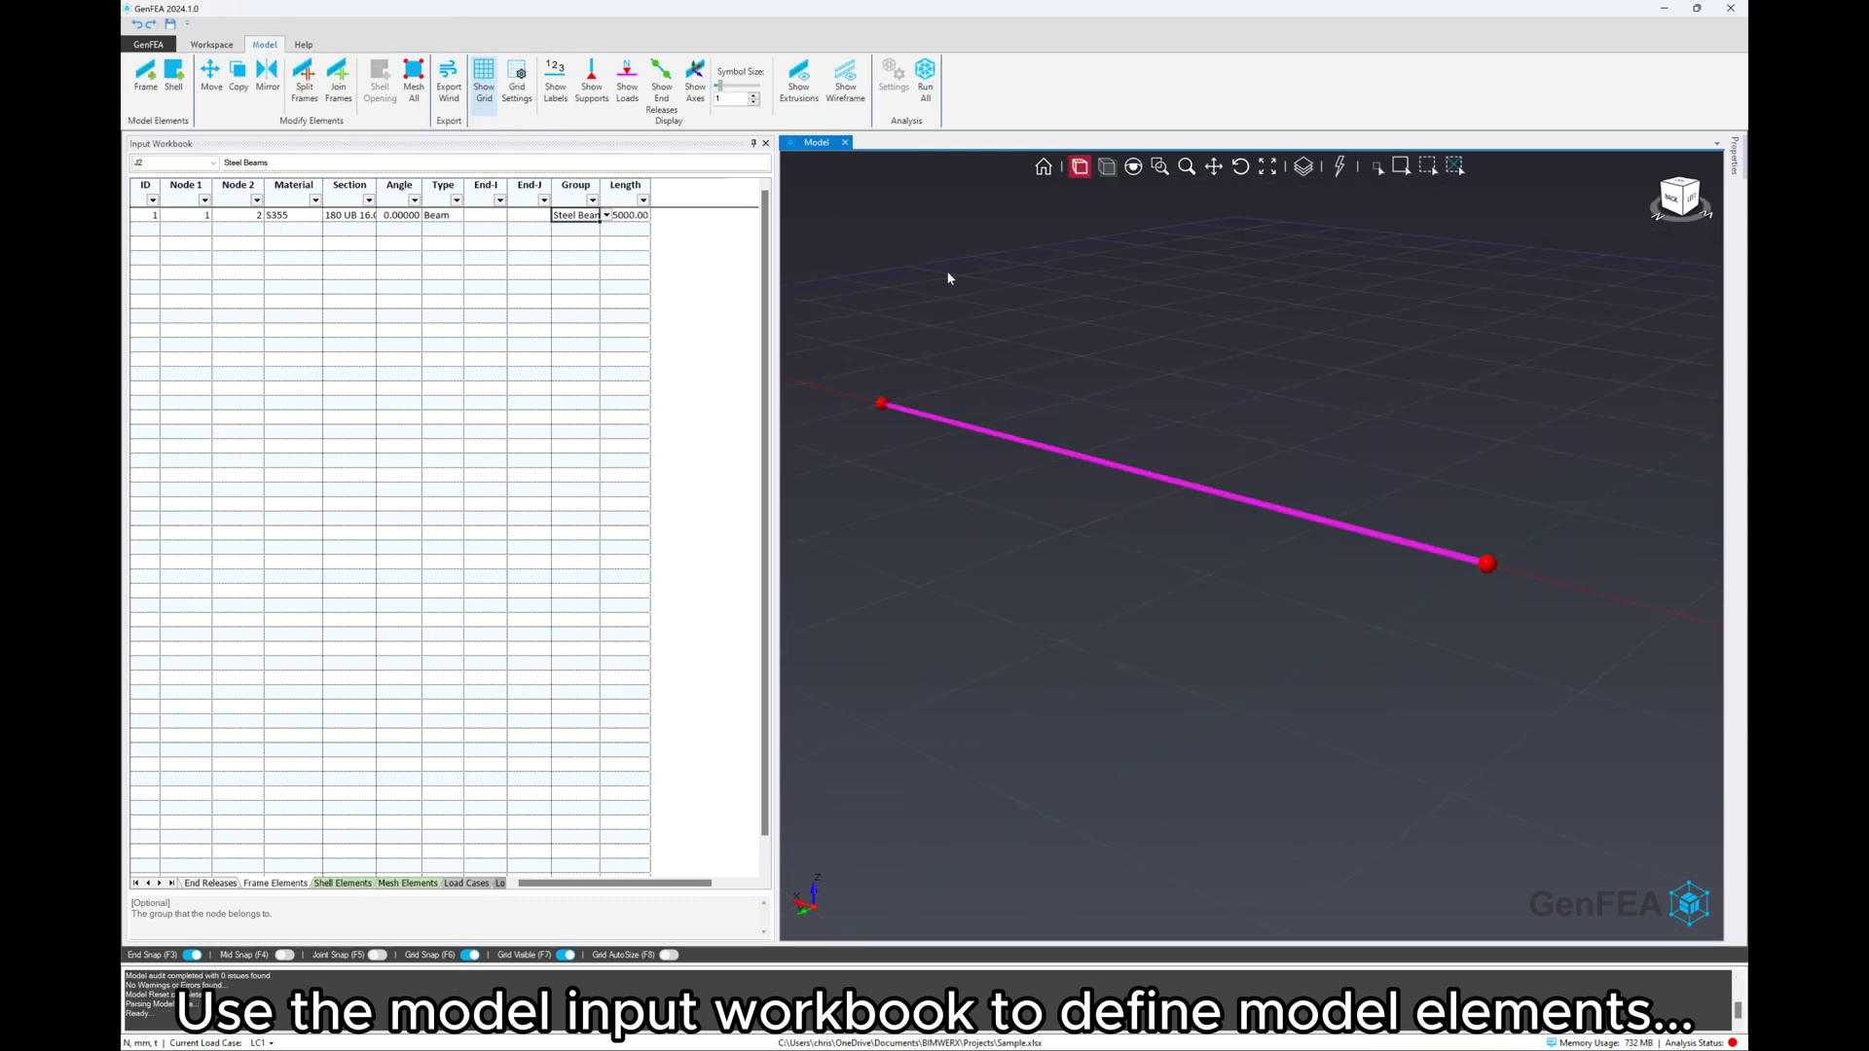
drag(880, 375, 1486, 618)
key(Delete)
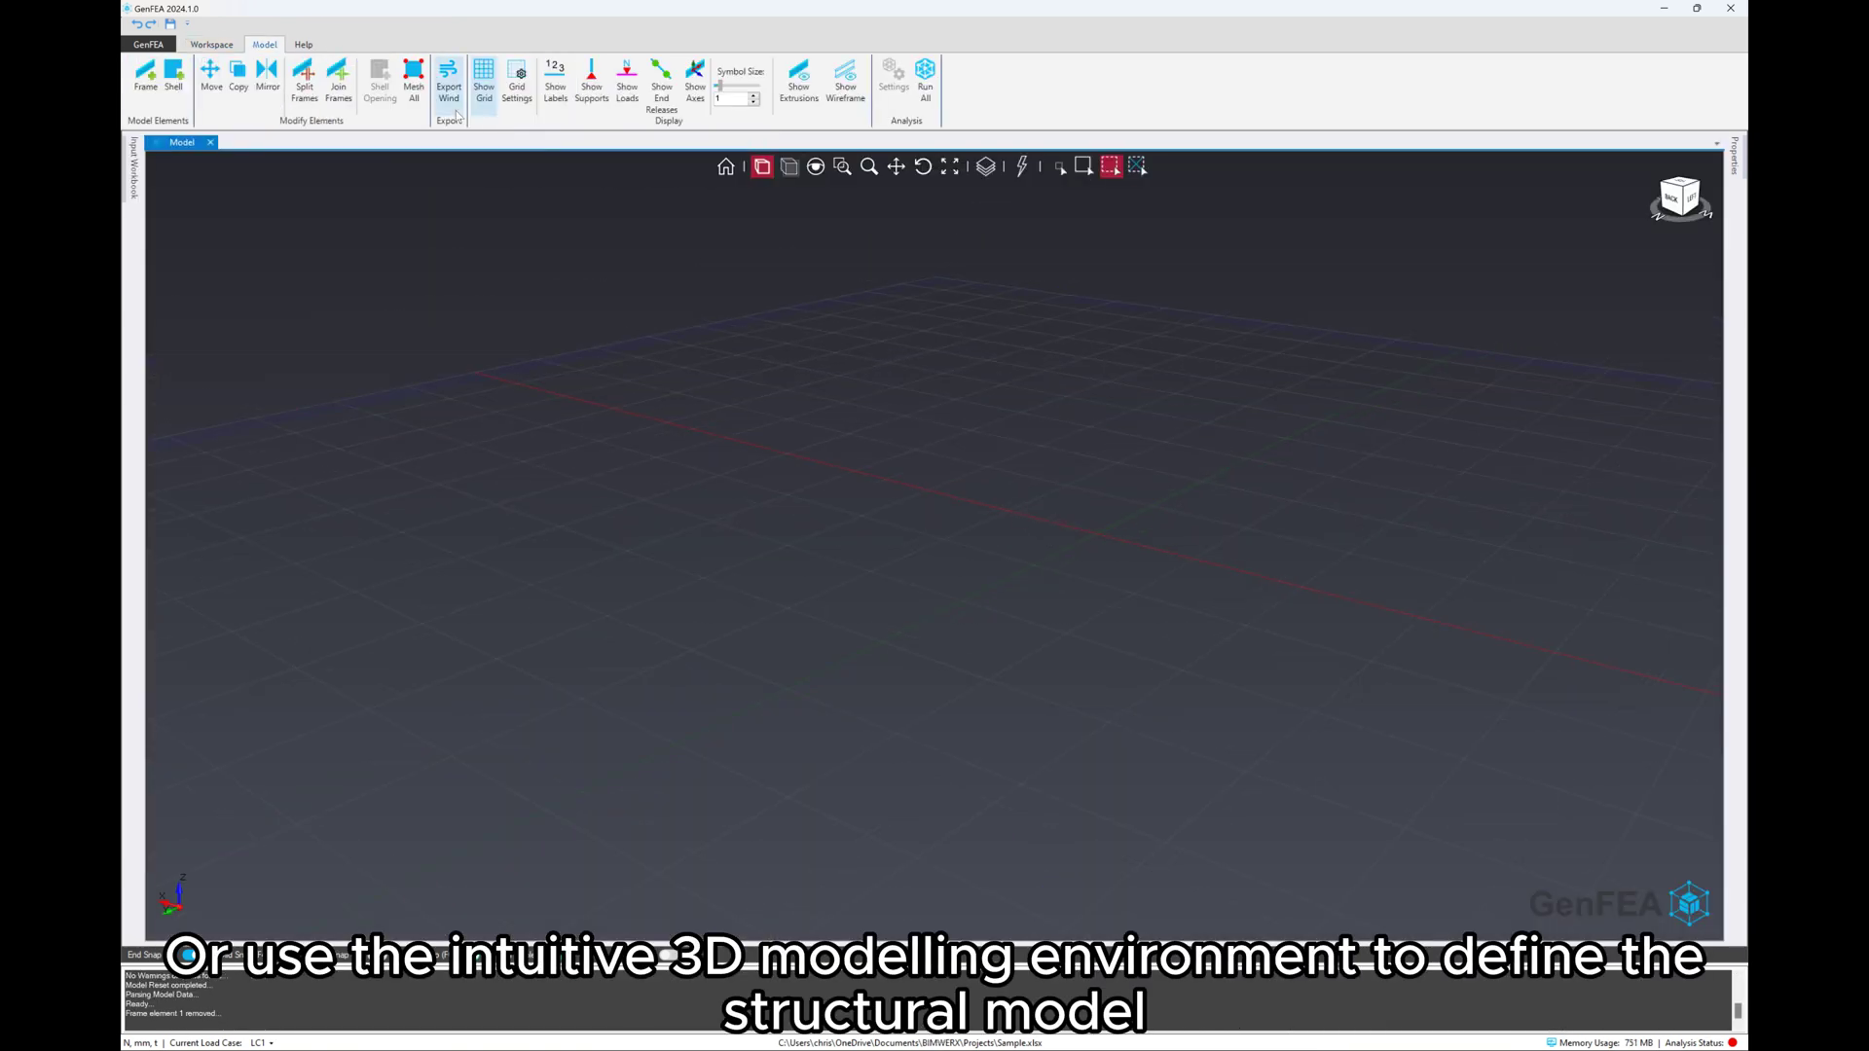
- Draw a column, mirror it to the other side, and draw the portal beam with Draw Frame
click(880, 395)
key(m)
click(1030, 594)
click(1031, 492)
right_click(1061, 446)
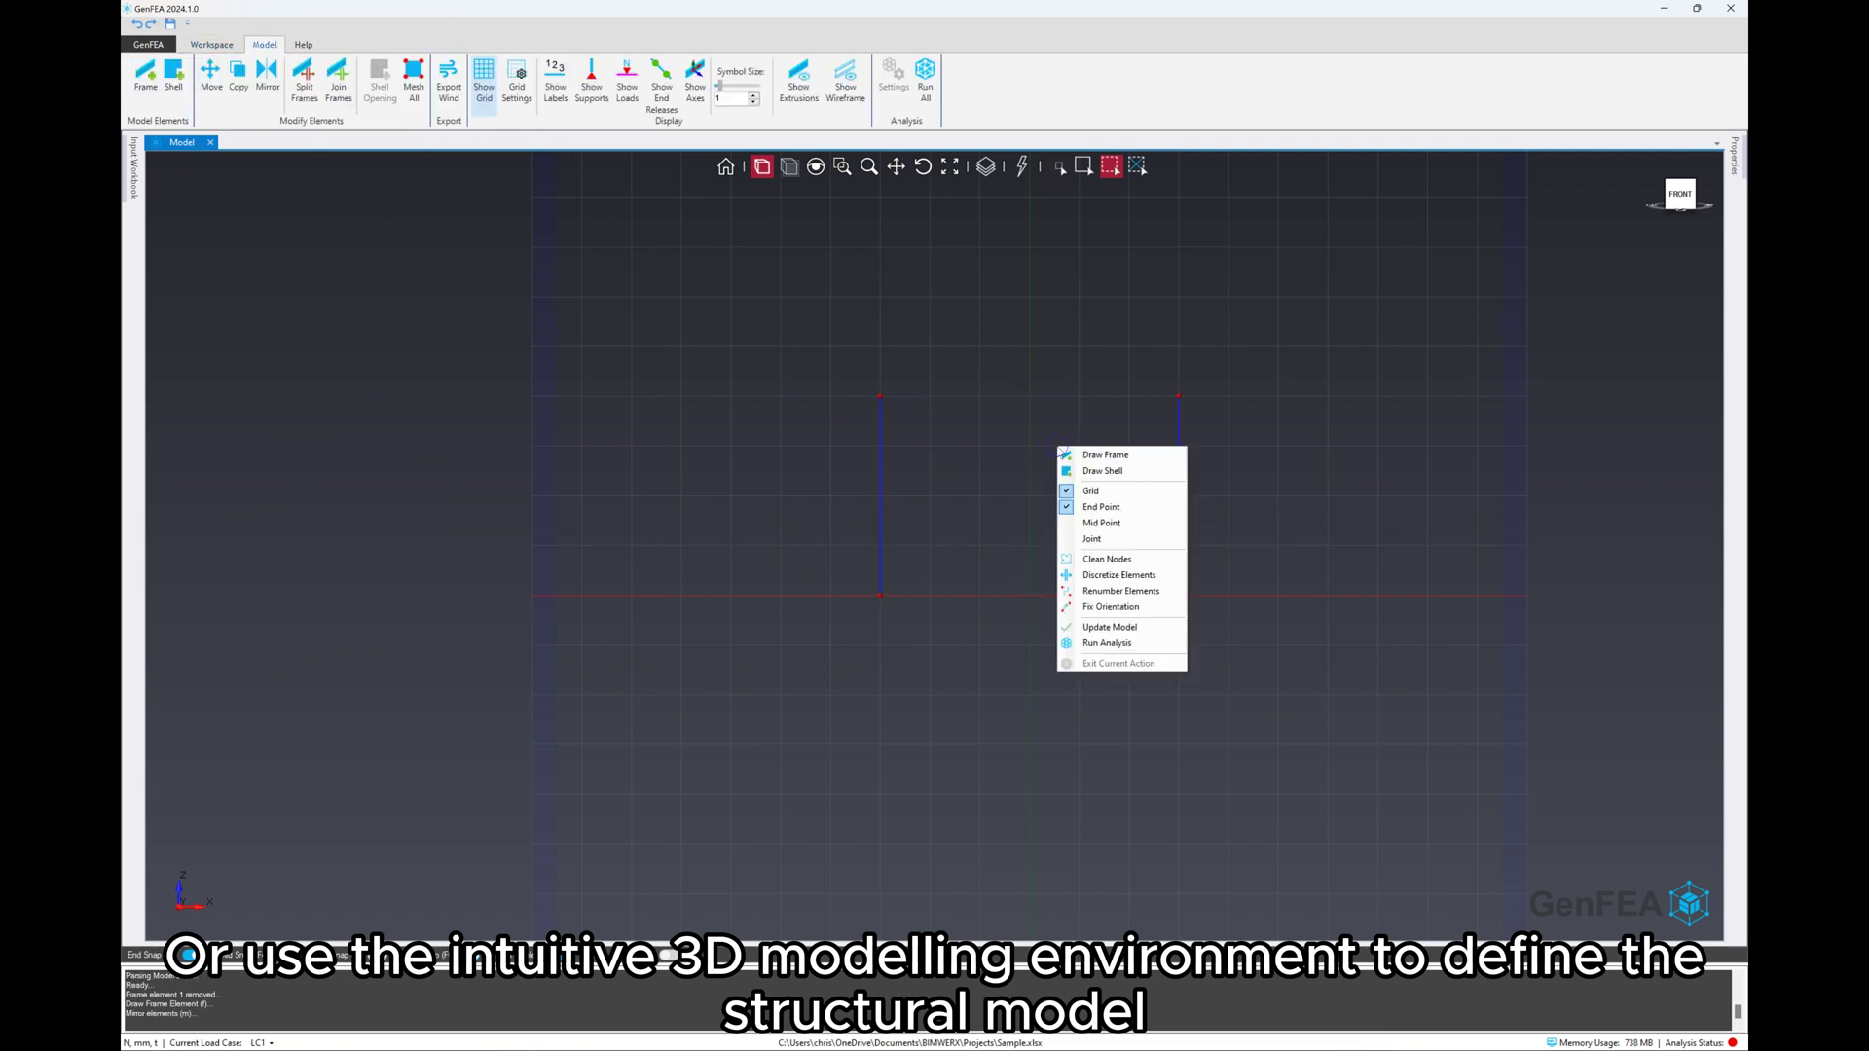
click(1088, 454)
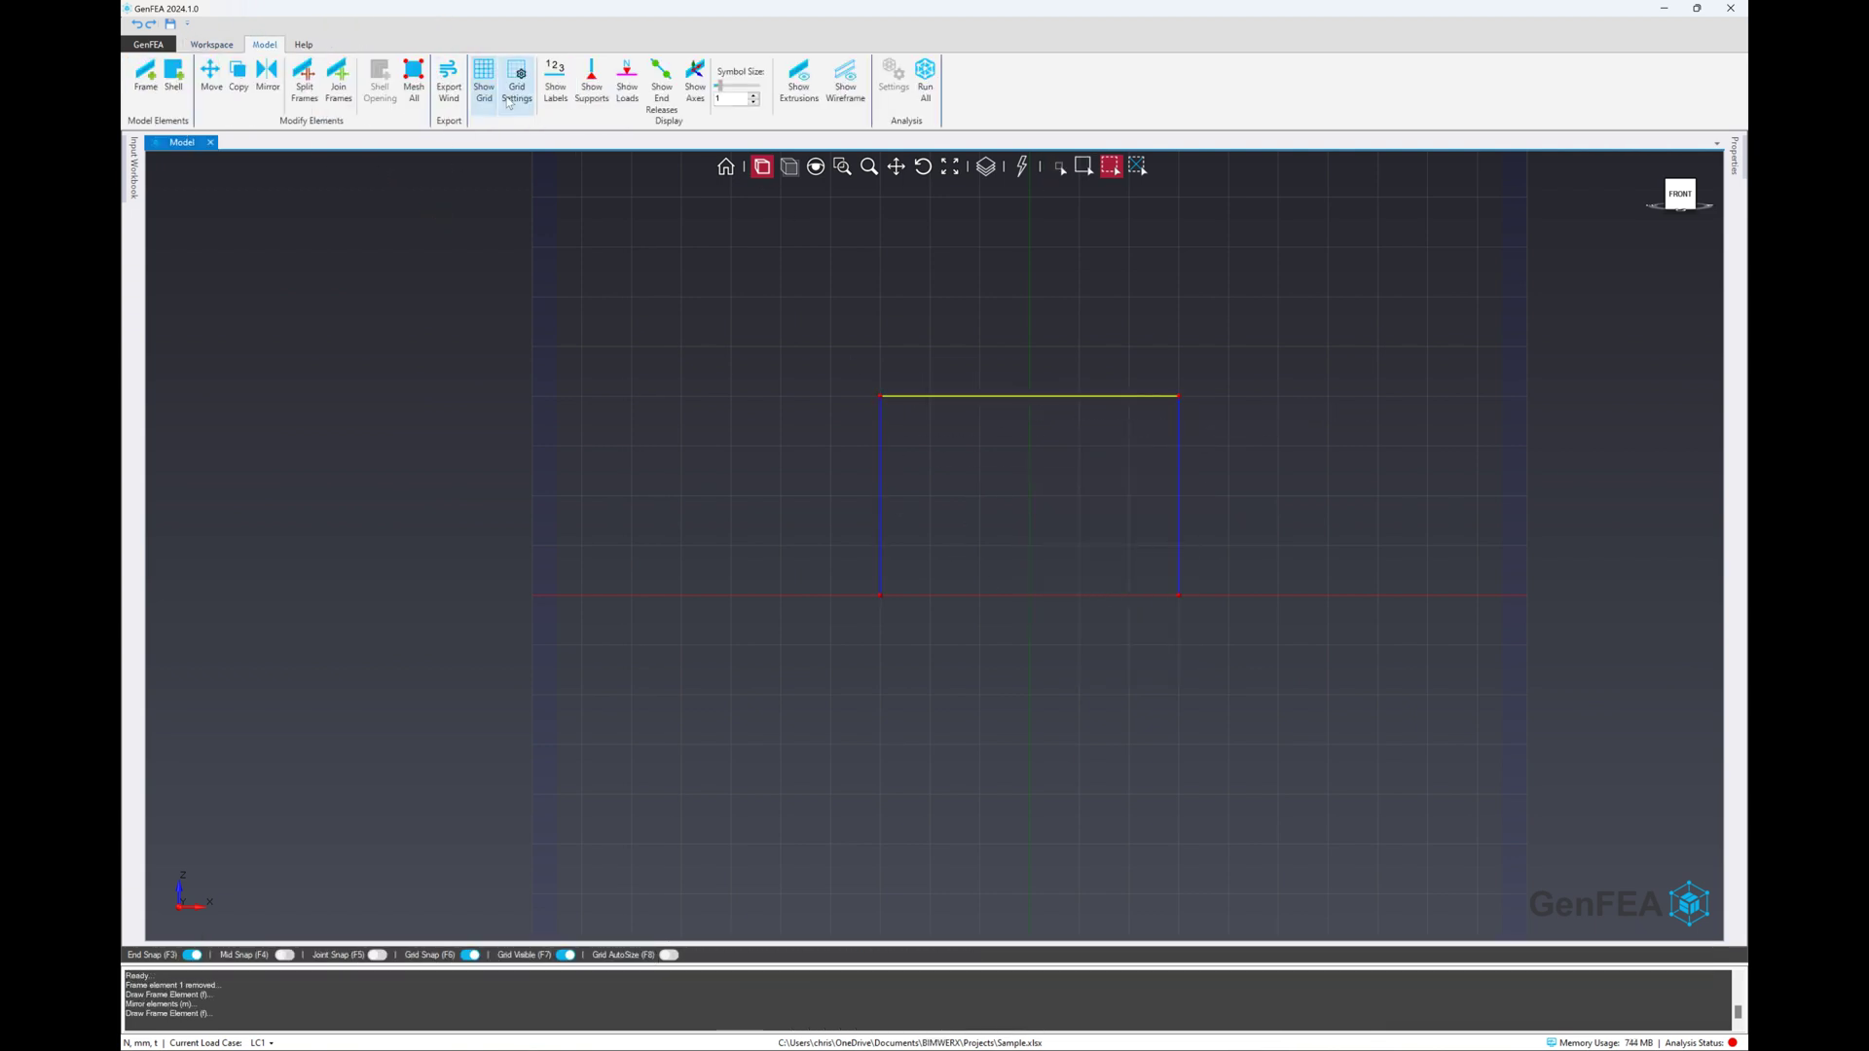
- Select all frame members and copy them into further bays
click(1108, 166)
key(c)
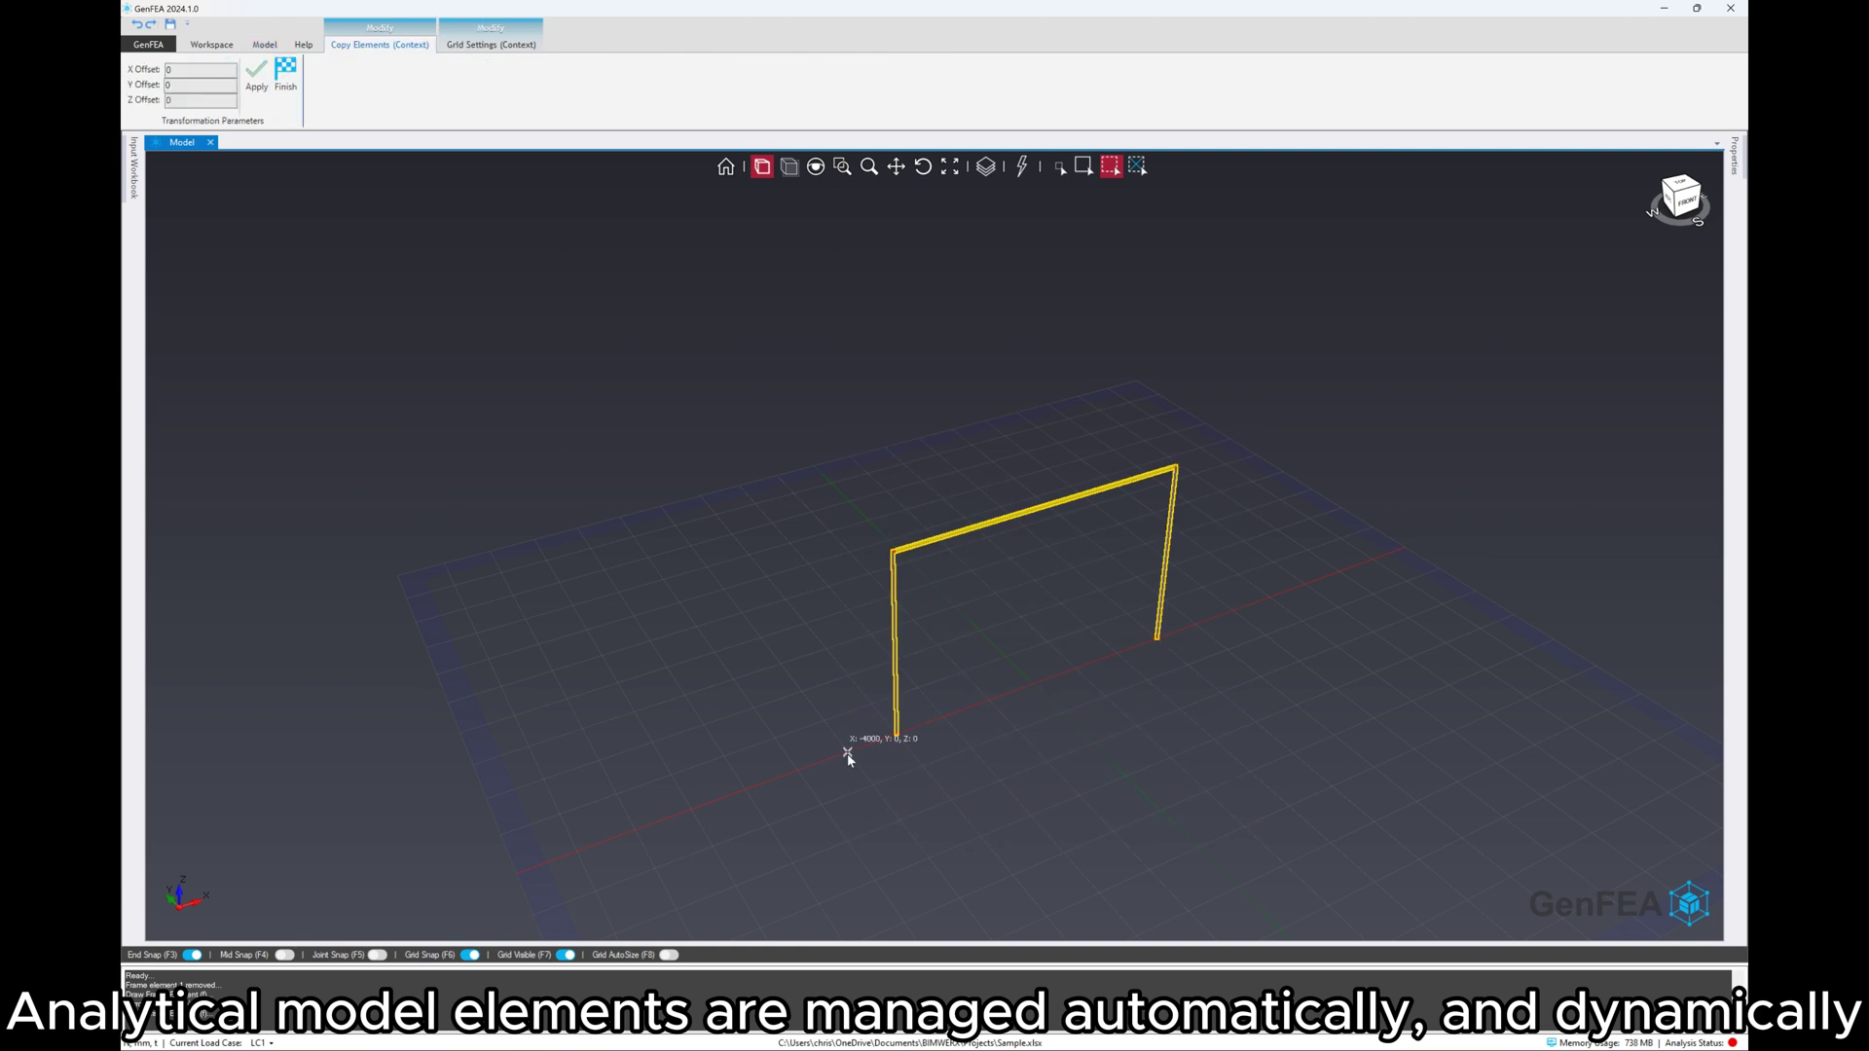
click(284, 81)
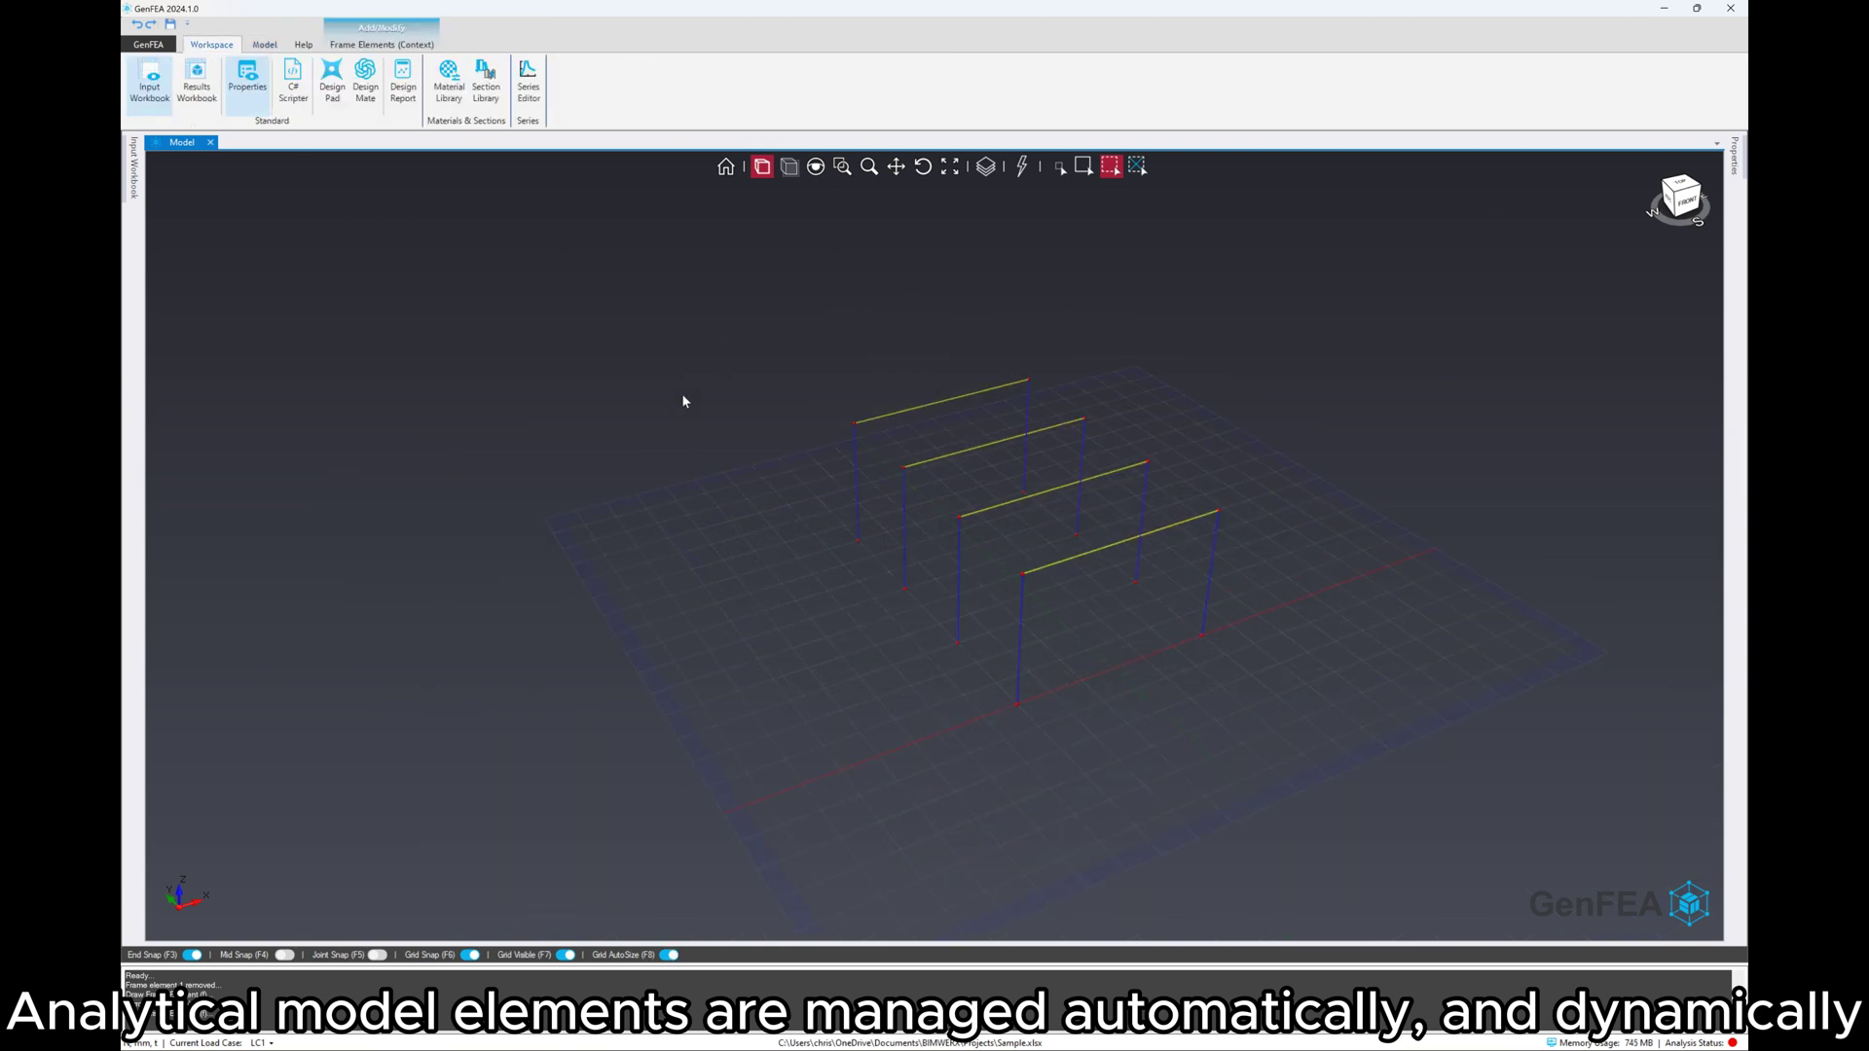
- Draw longitudinal beams joining the frame tops along the front and back
click(1064, 570)
click(959, 516)
click(905, 467)
click(854, 423)
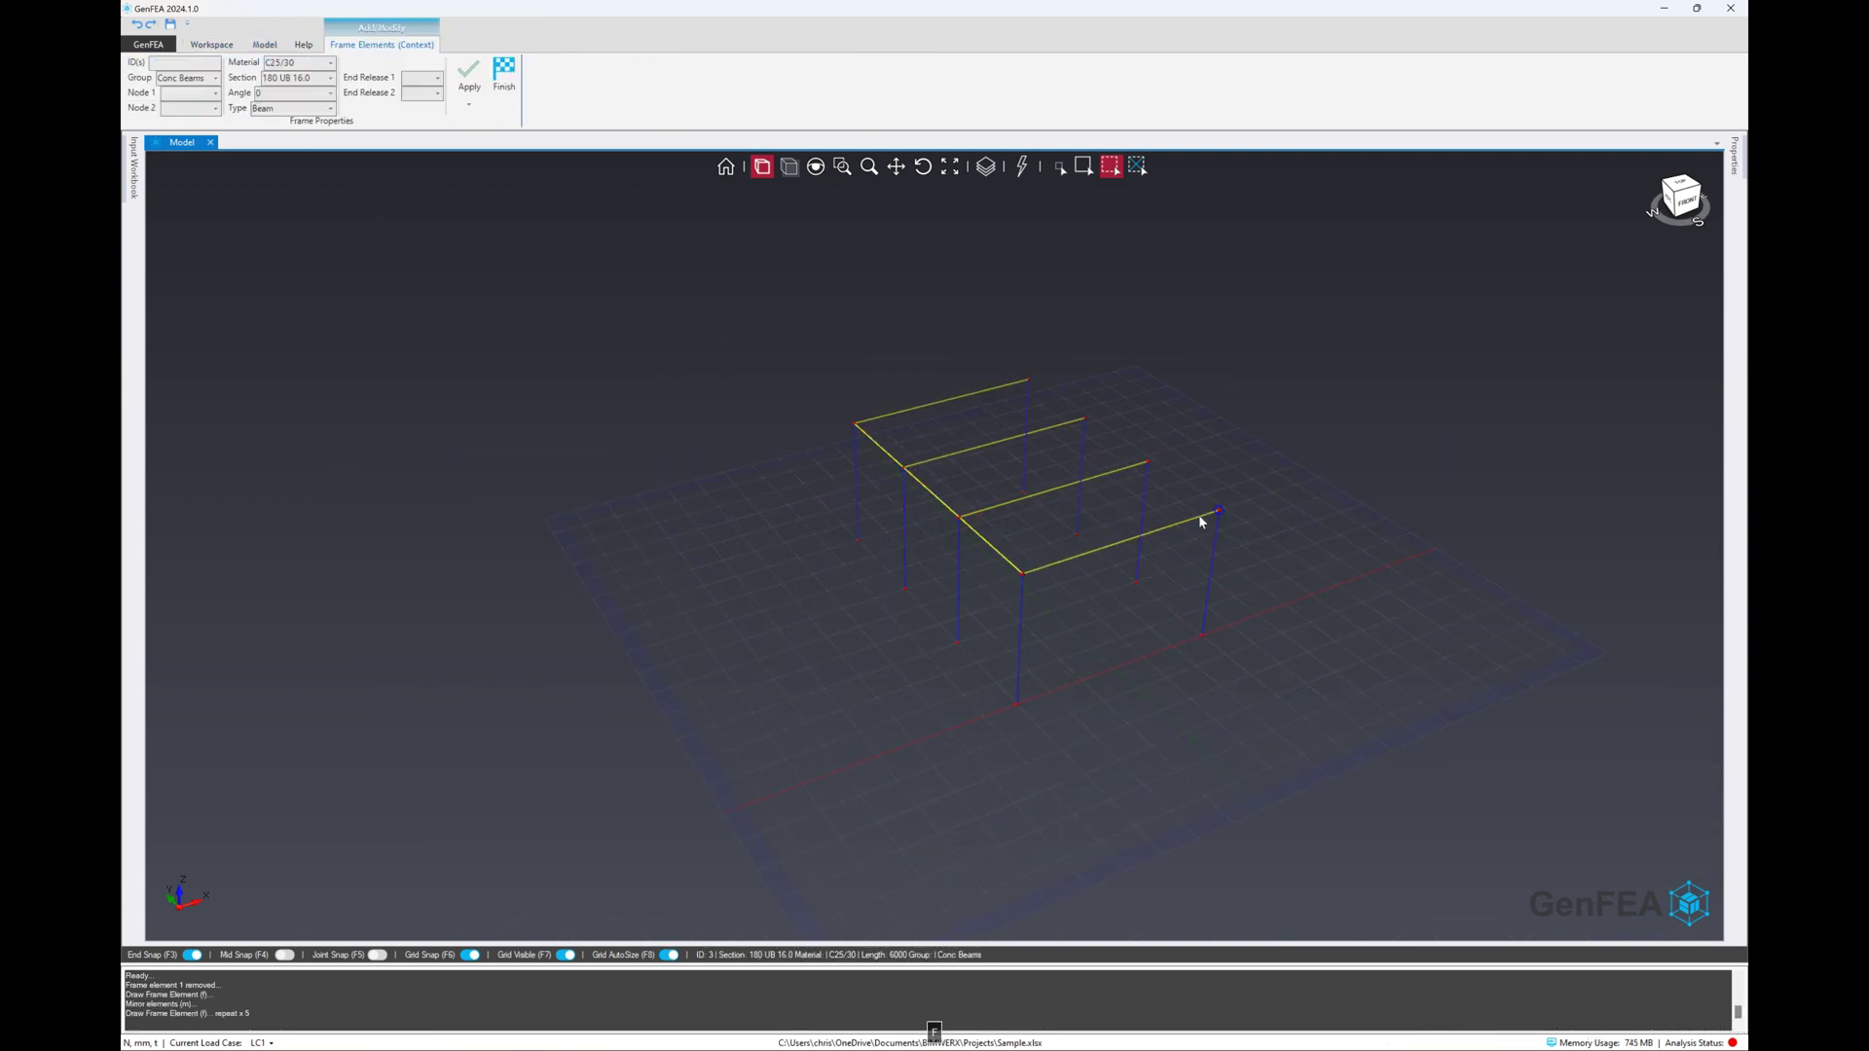
click(1216, 511)
click(1147, 464)
click(1066, 434)
key(Escape)
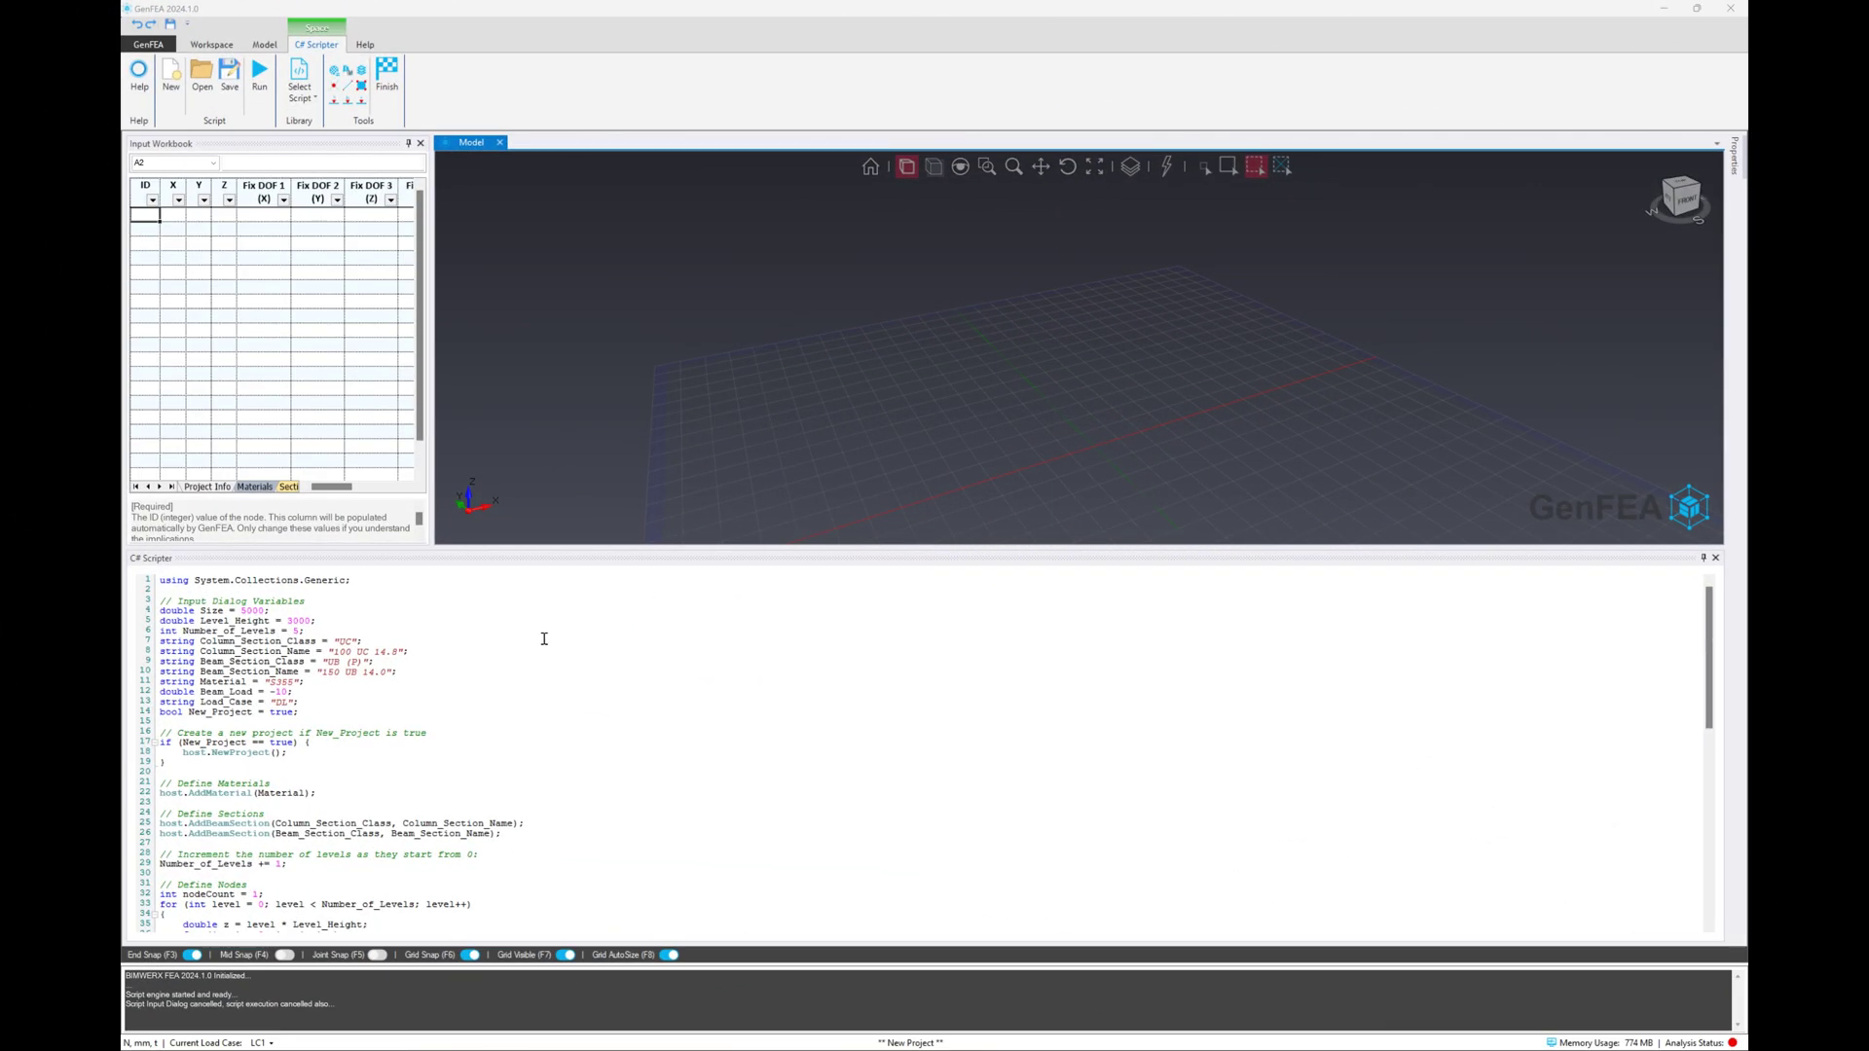
- Run the C# model script with New Project set to false and execute it
click(259, 77)
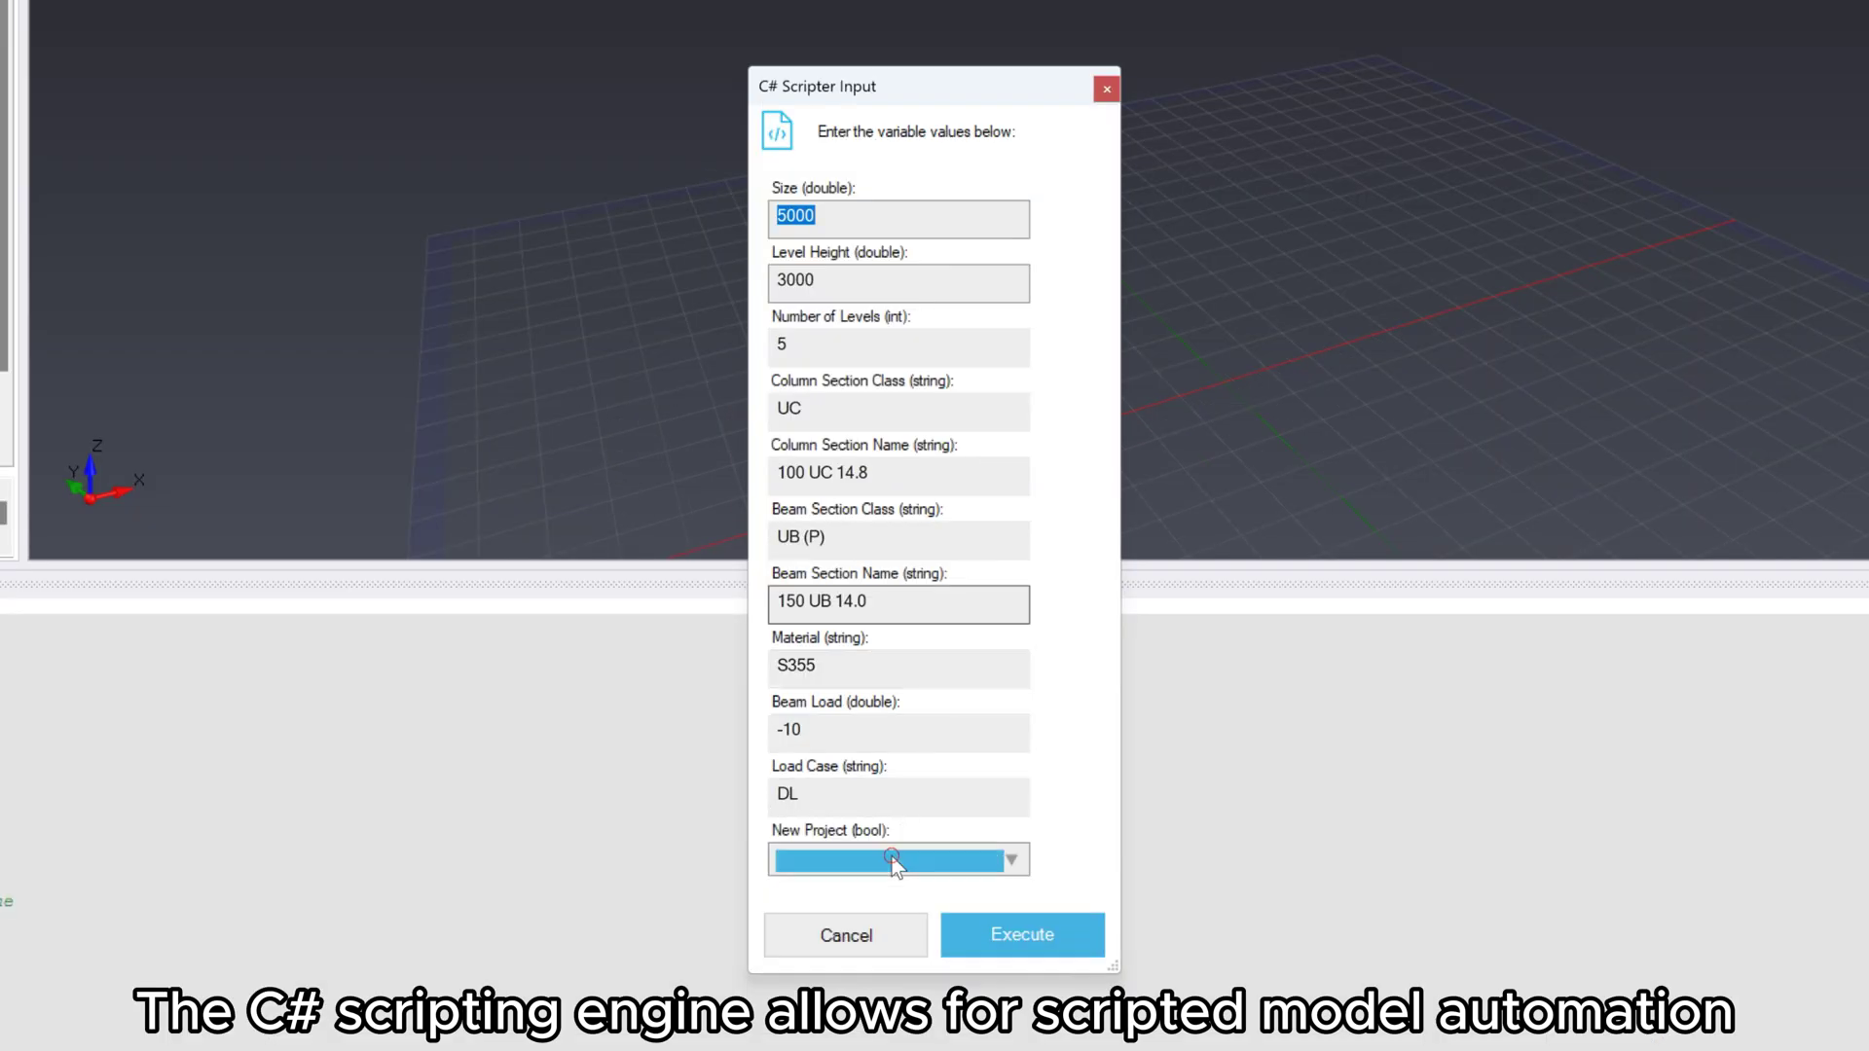
click(894, 862)
click(818, 909)
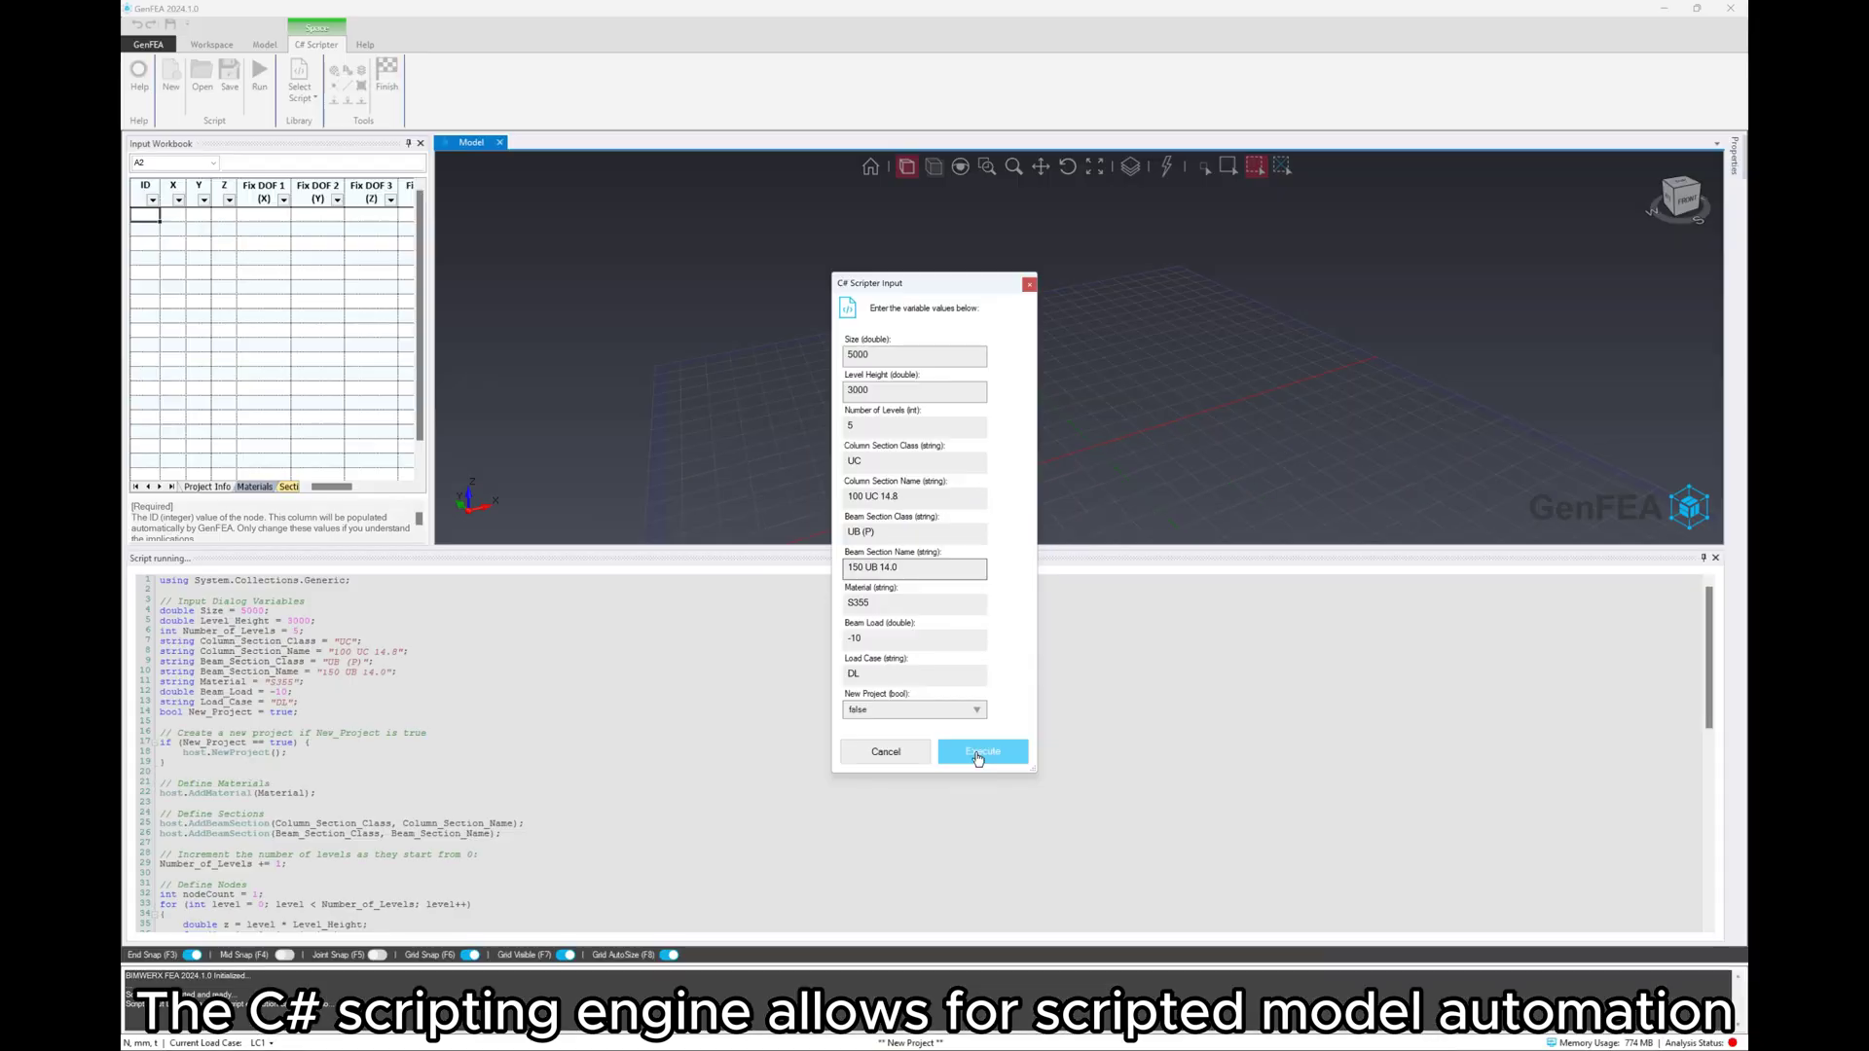
click(984, 750)
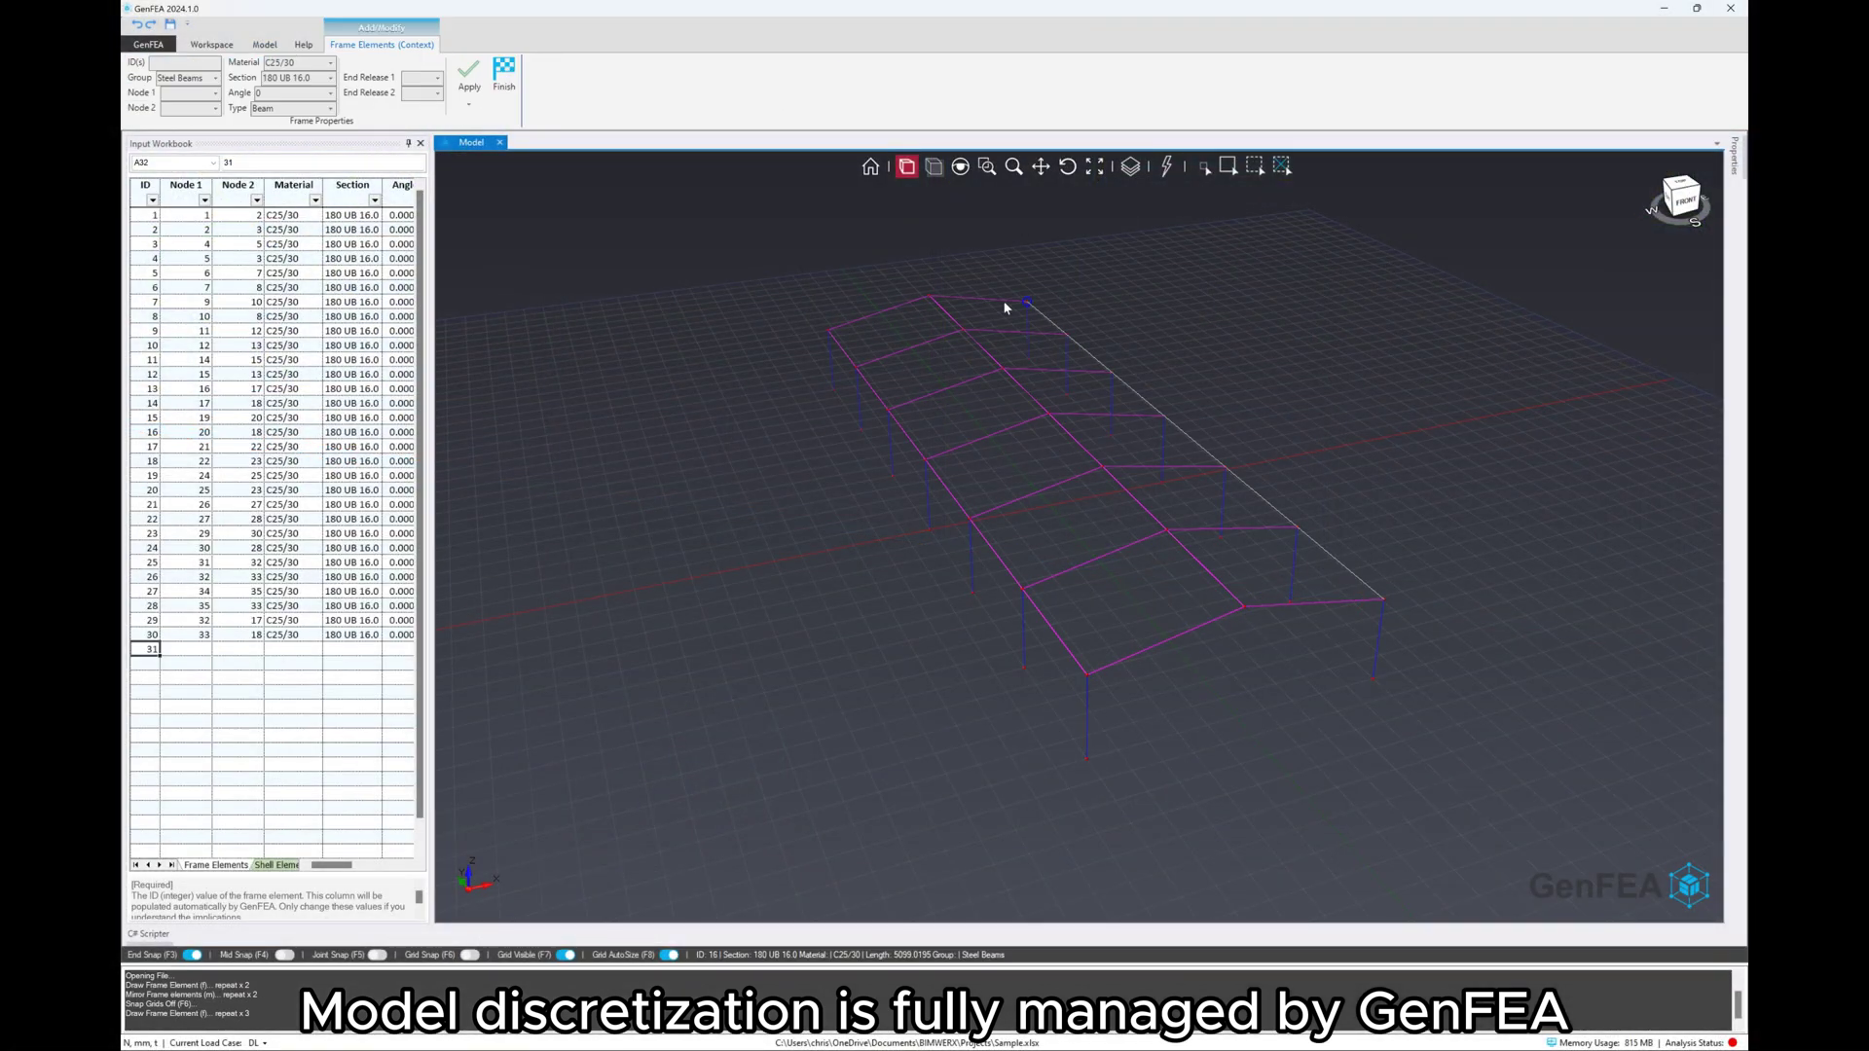
- Complete the ridge beam along the roof apex and bring up quick actions for Discretize Elements
click(1006, 308)
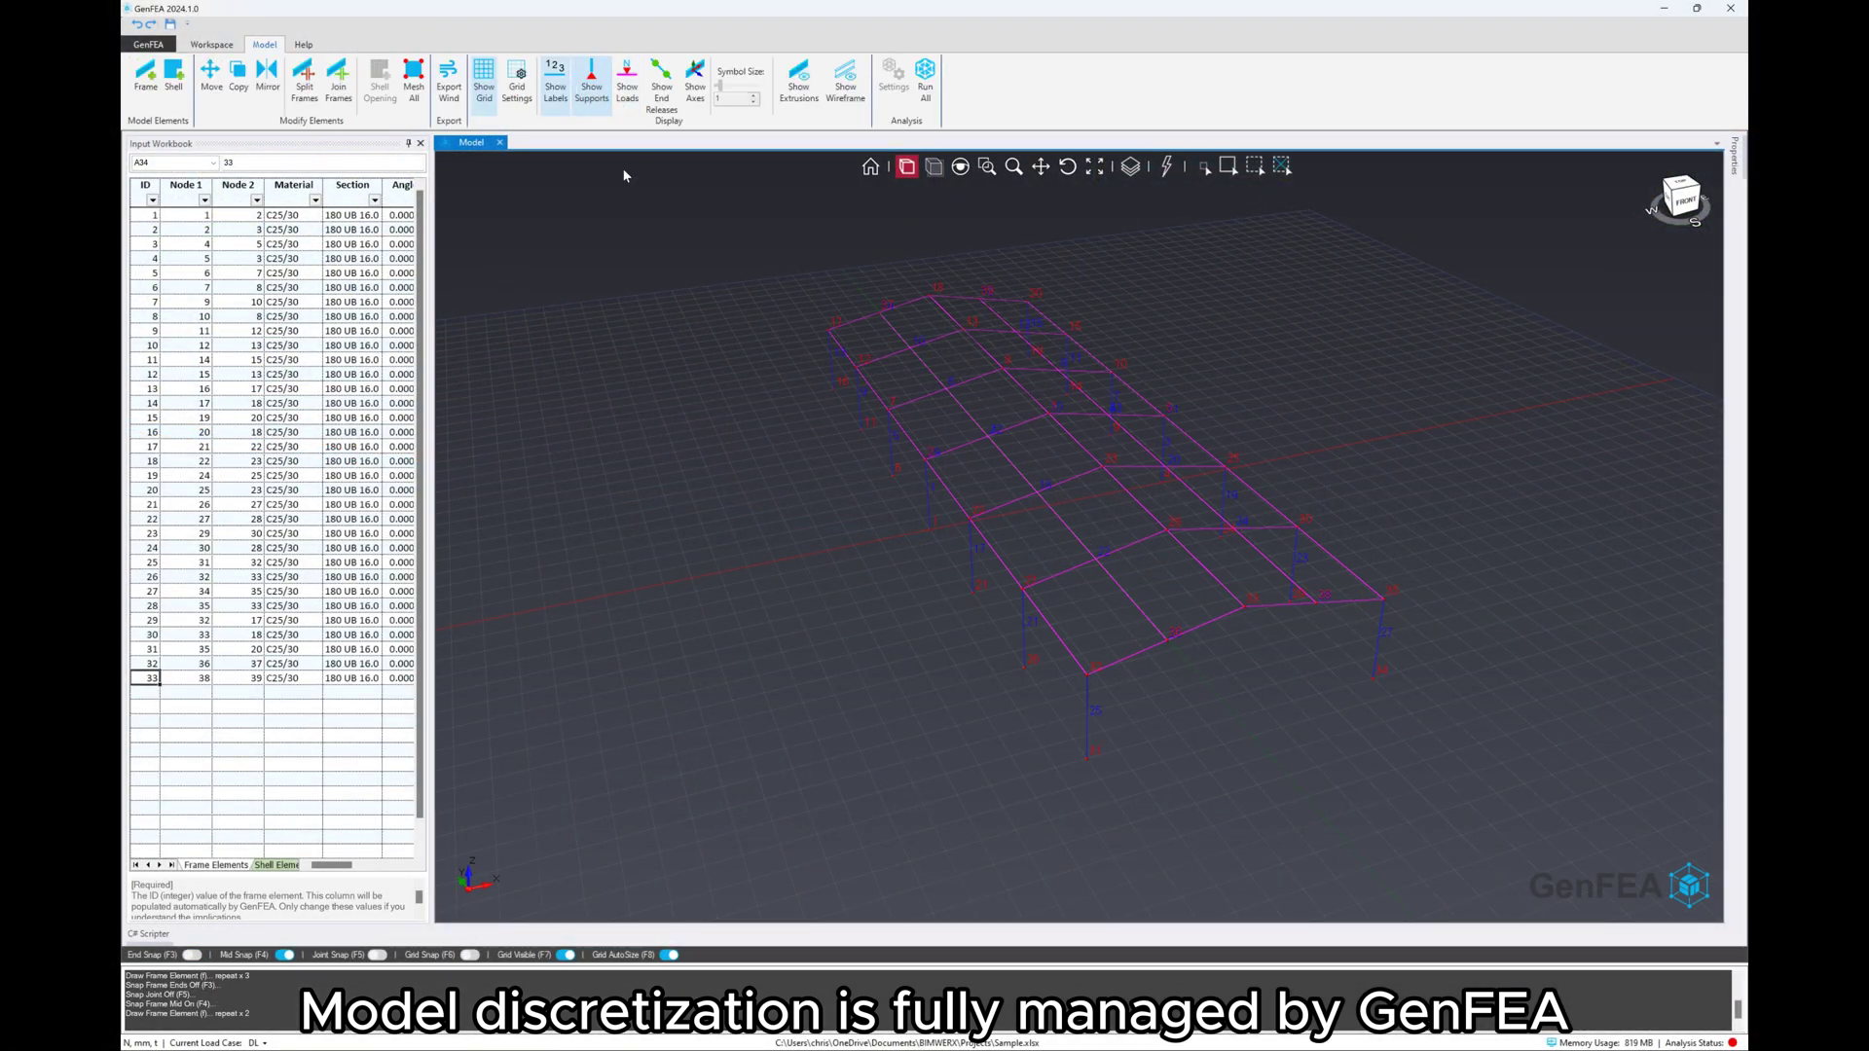
scroll(1219, 626, up, 3)
right_click(710, 545)
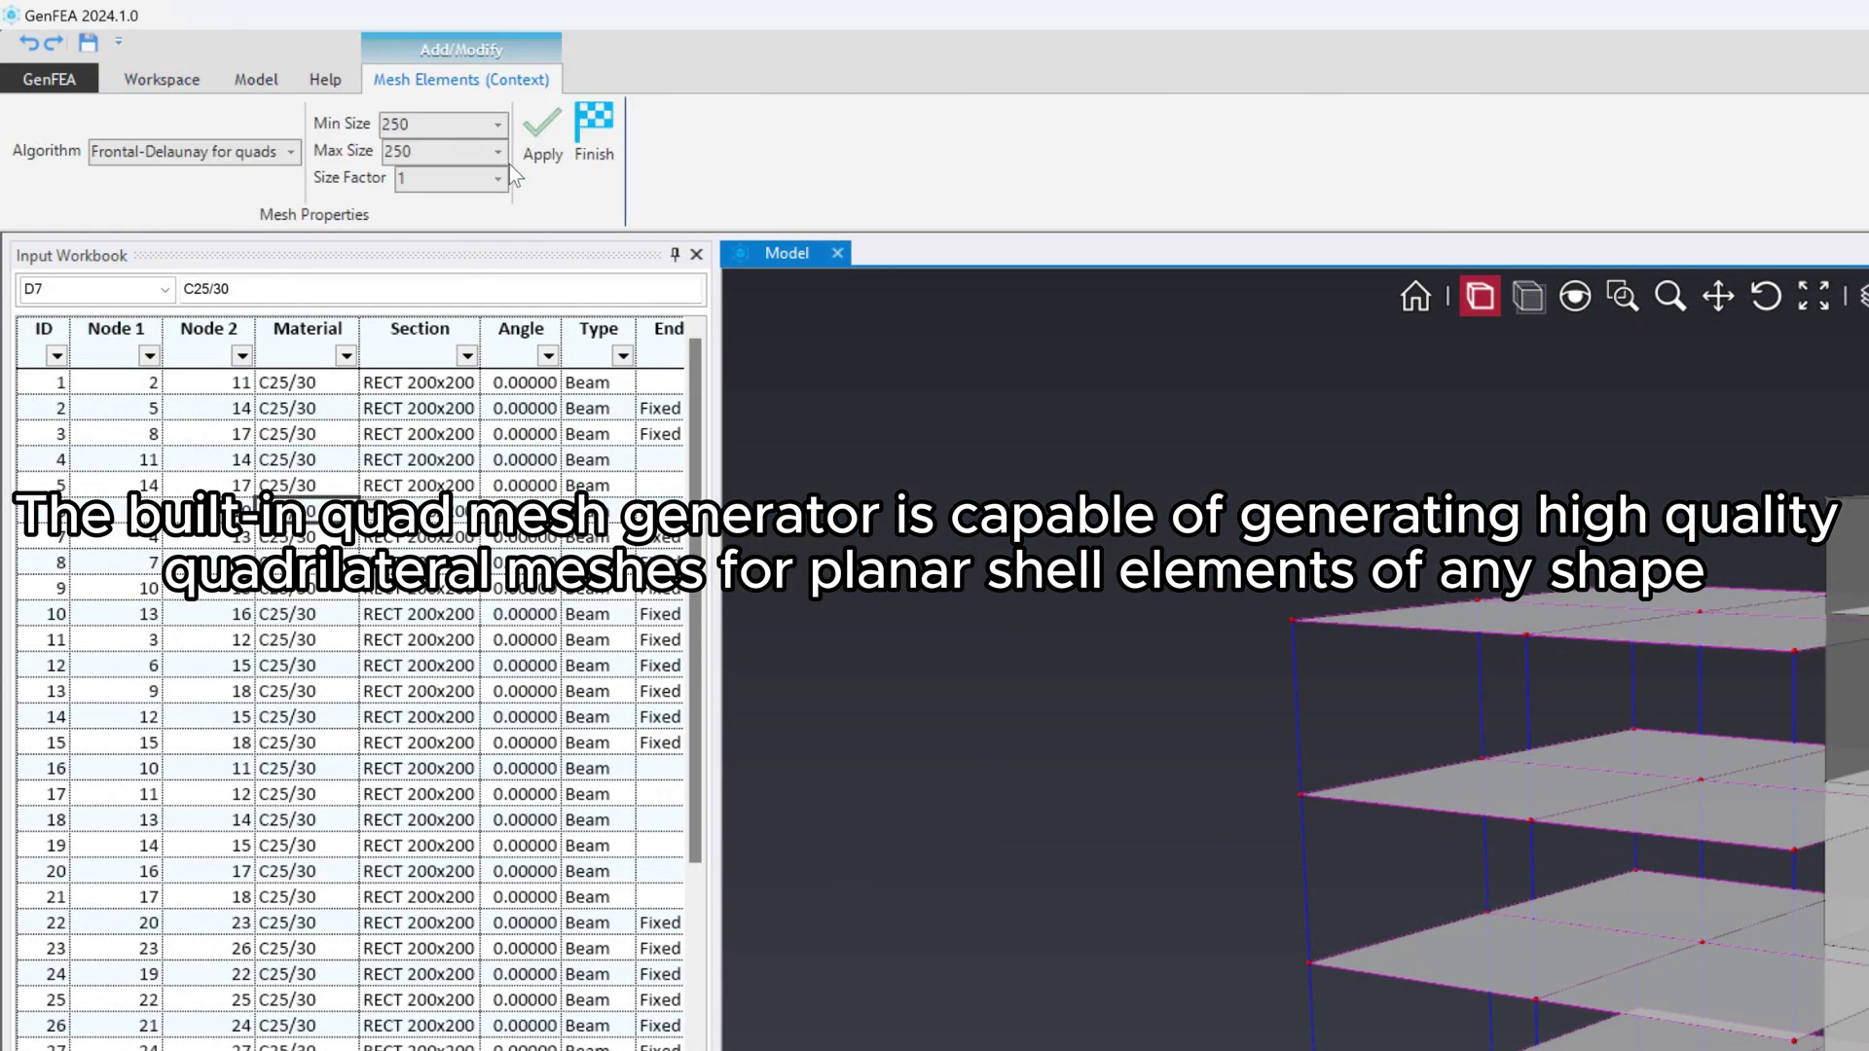
- Apply a 250 mm Frontal-Delaunay quad mesh and orbit around the meshed core and floors
click(538, 161)
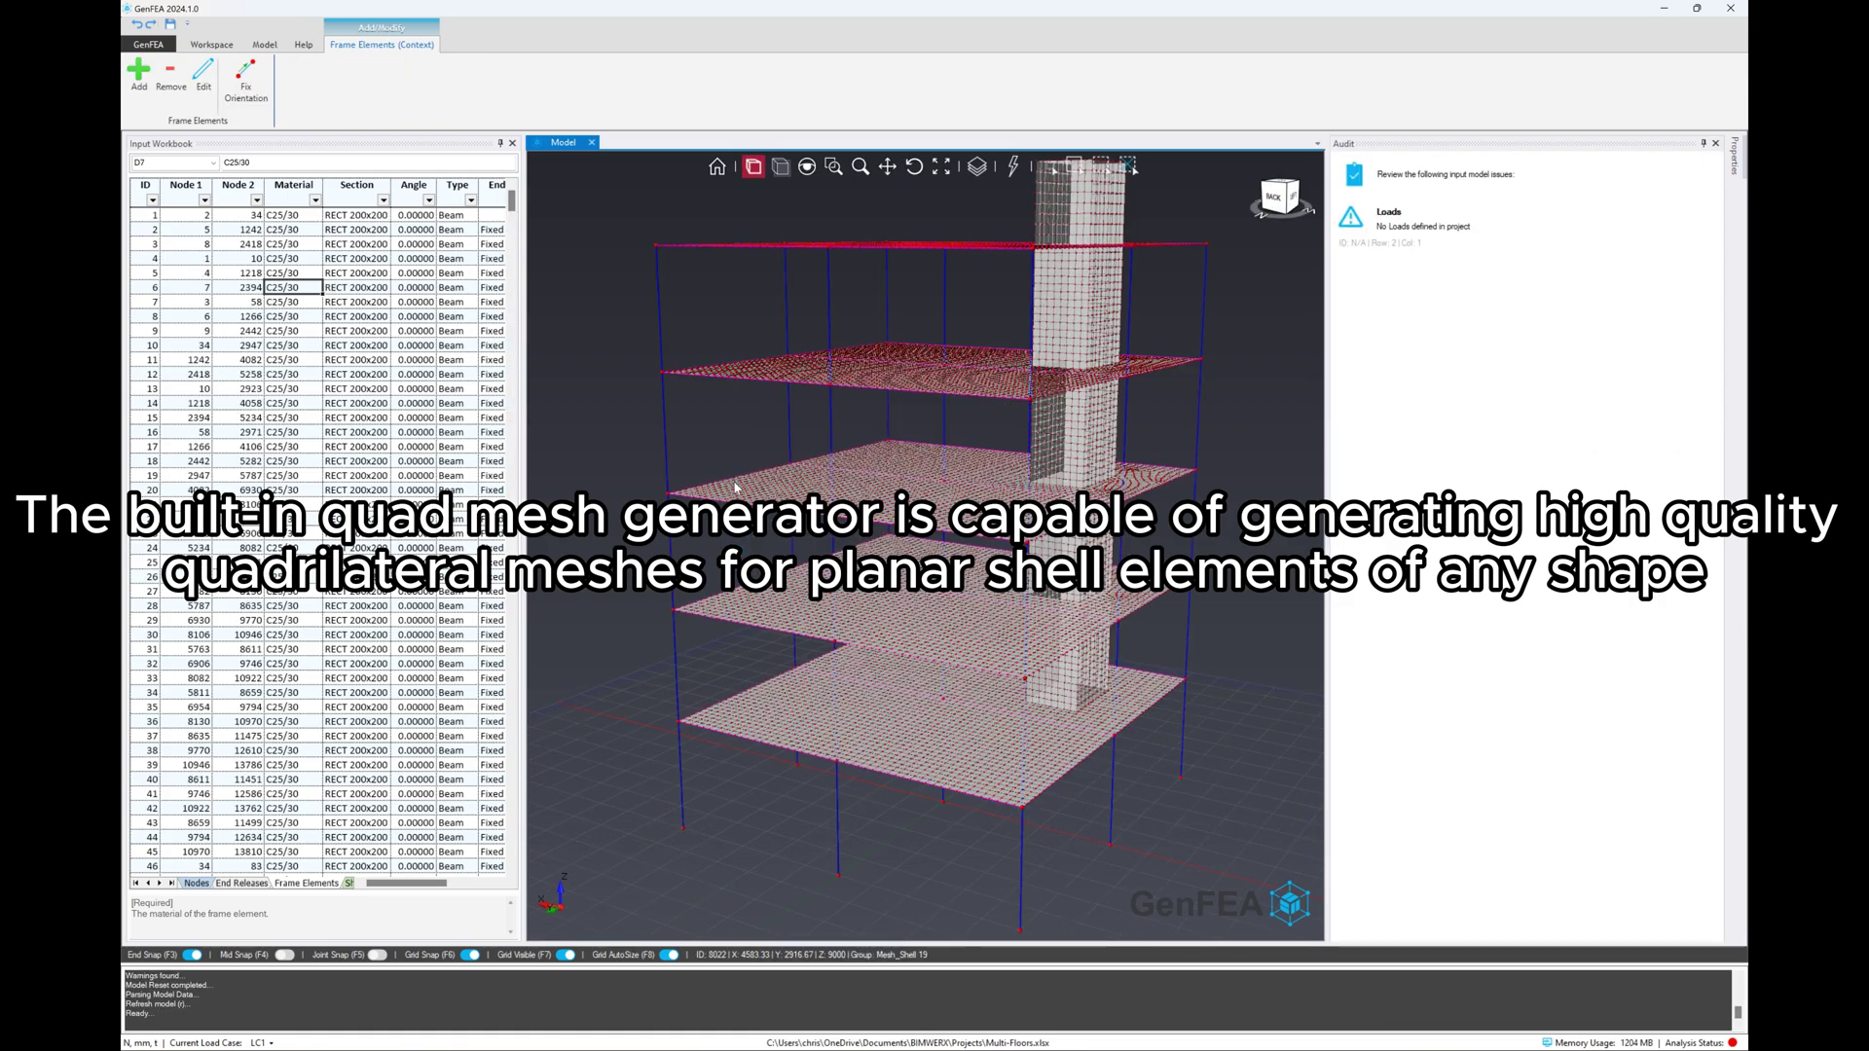
middle_drag(935, 498, 974, 445)
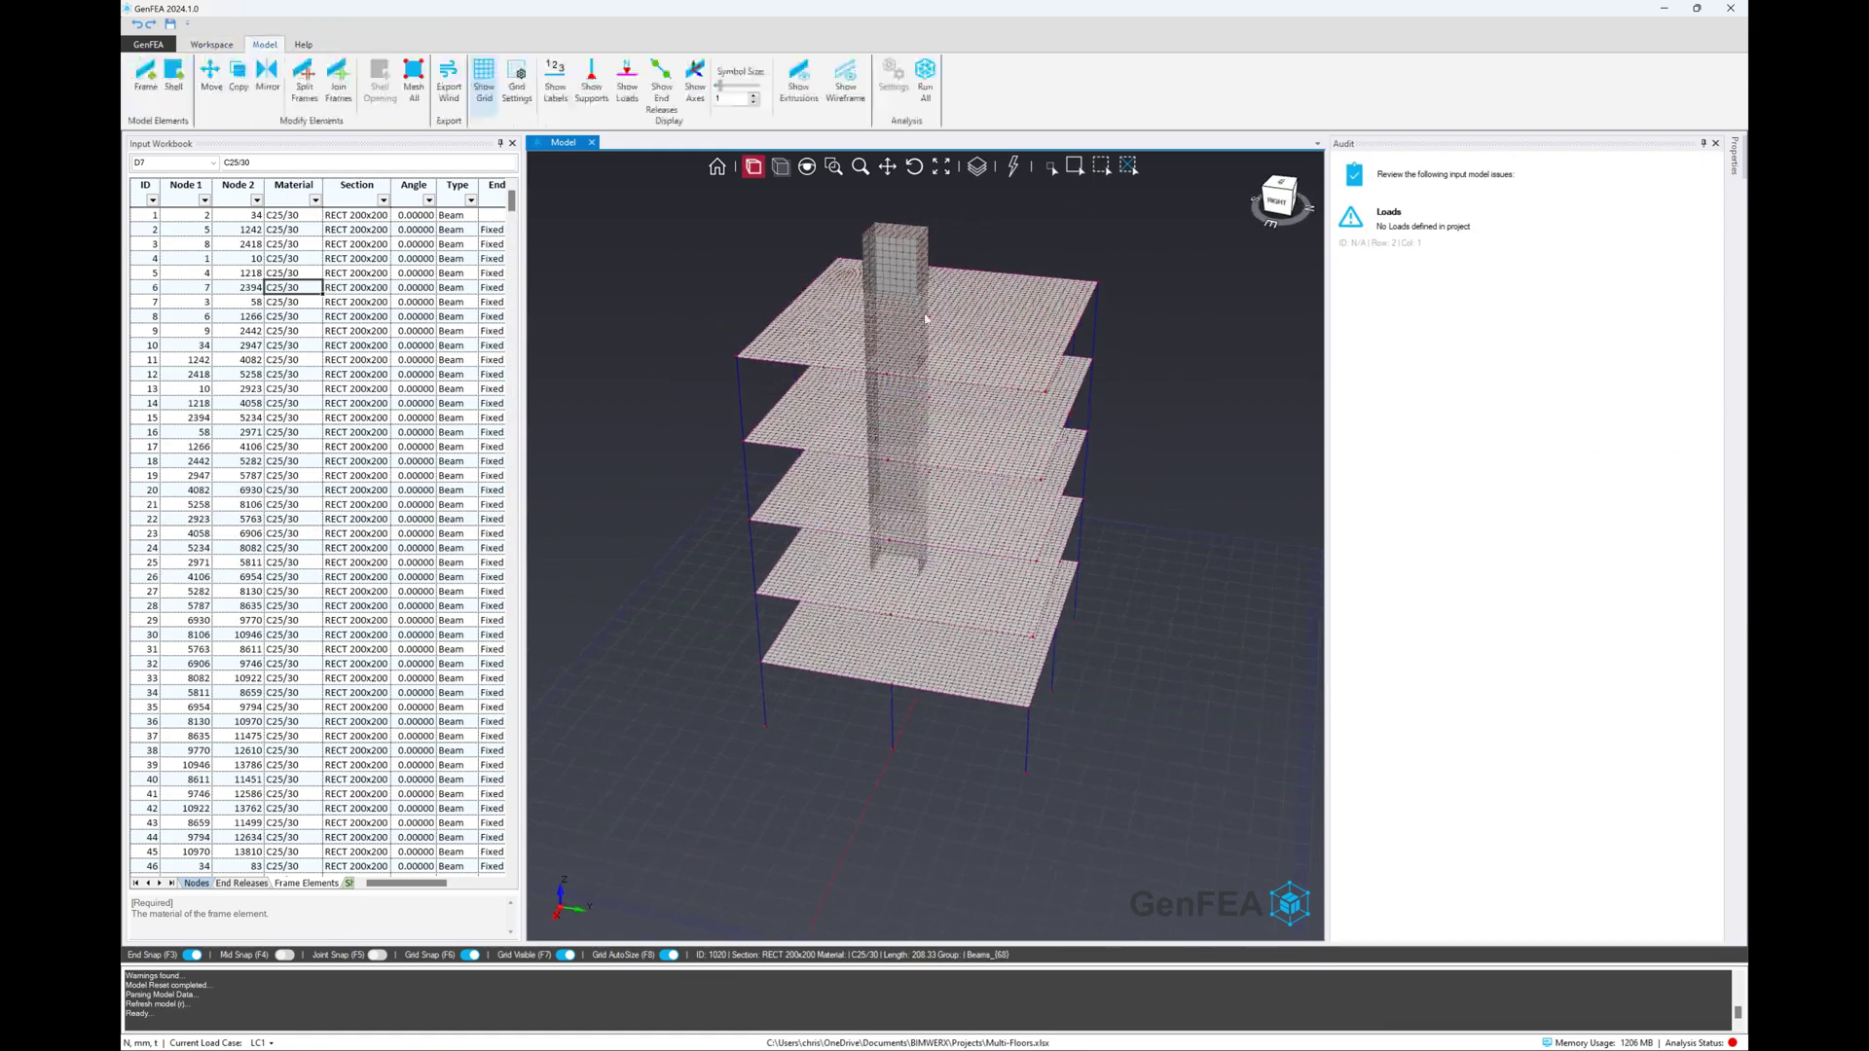
scroll(974, 445, up, 5)
scroll(981, 380, up, 3)
scroll(994, 274, up, 3)
mouse_move(993, 274)
middle_down()
mouse_move(1072, 234)
mouse_move(1096, 264)
middle_up()
scroll(842, 526, down, 3)
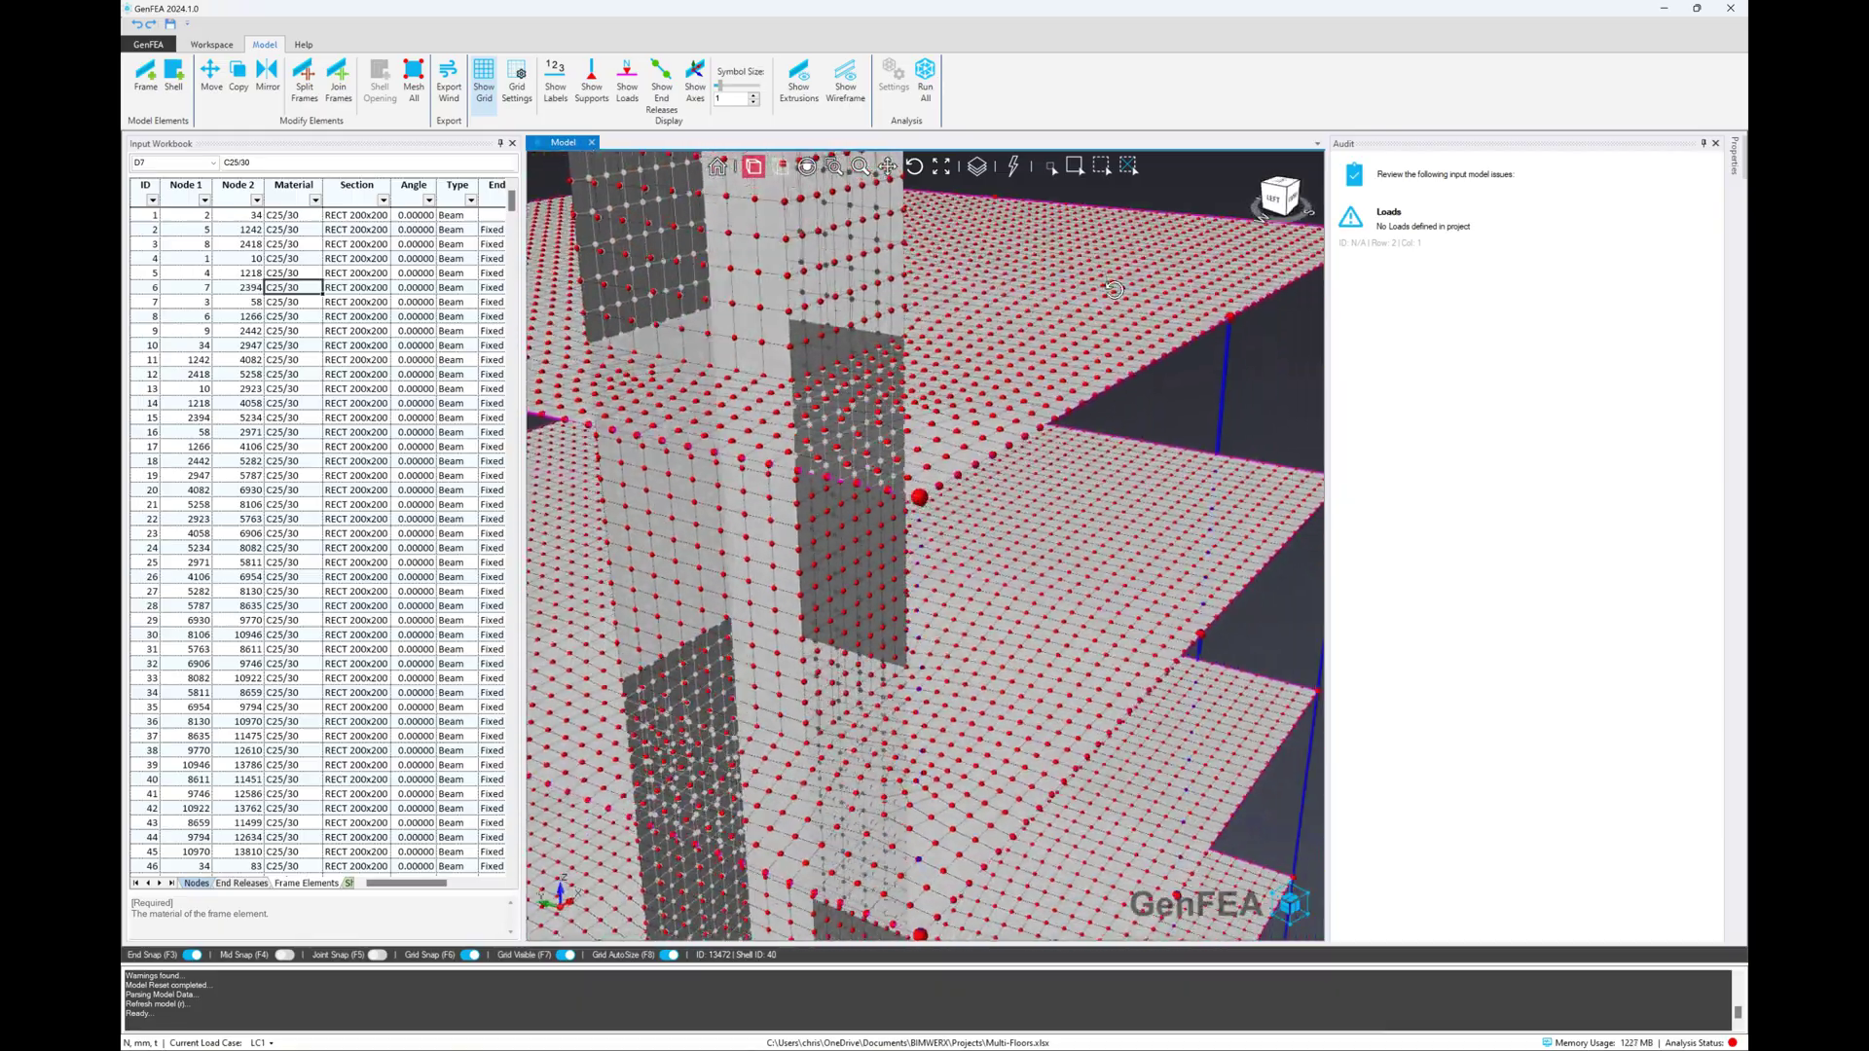
scroll(843, 497, down, 5)
scroll(845, 461, down, 3)
scroll(846, 434, down, 2)
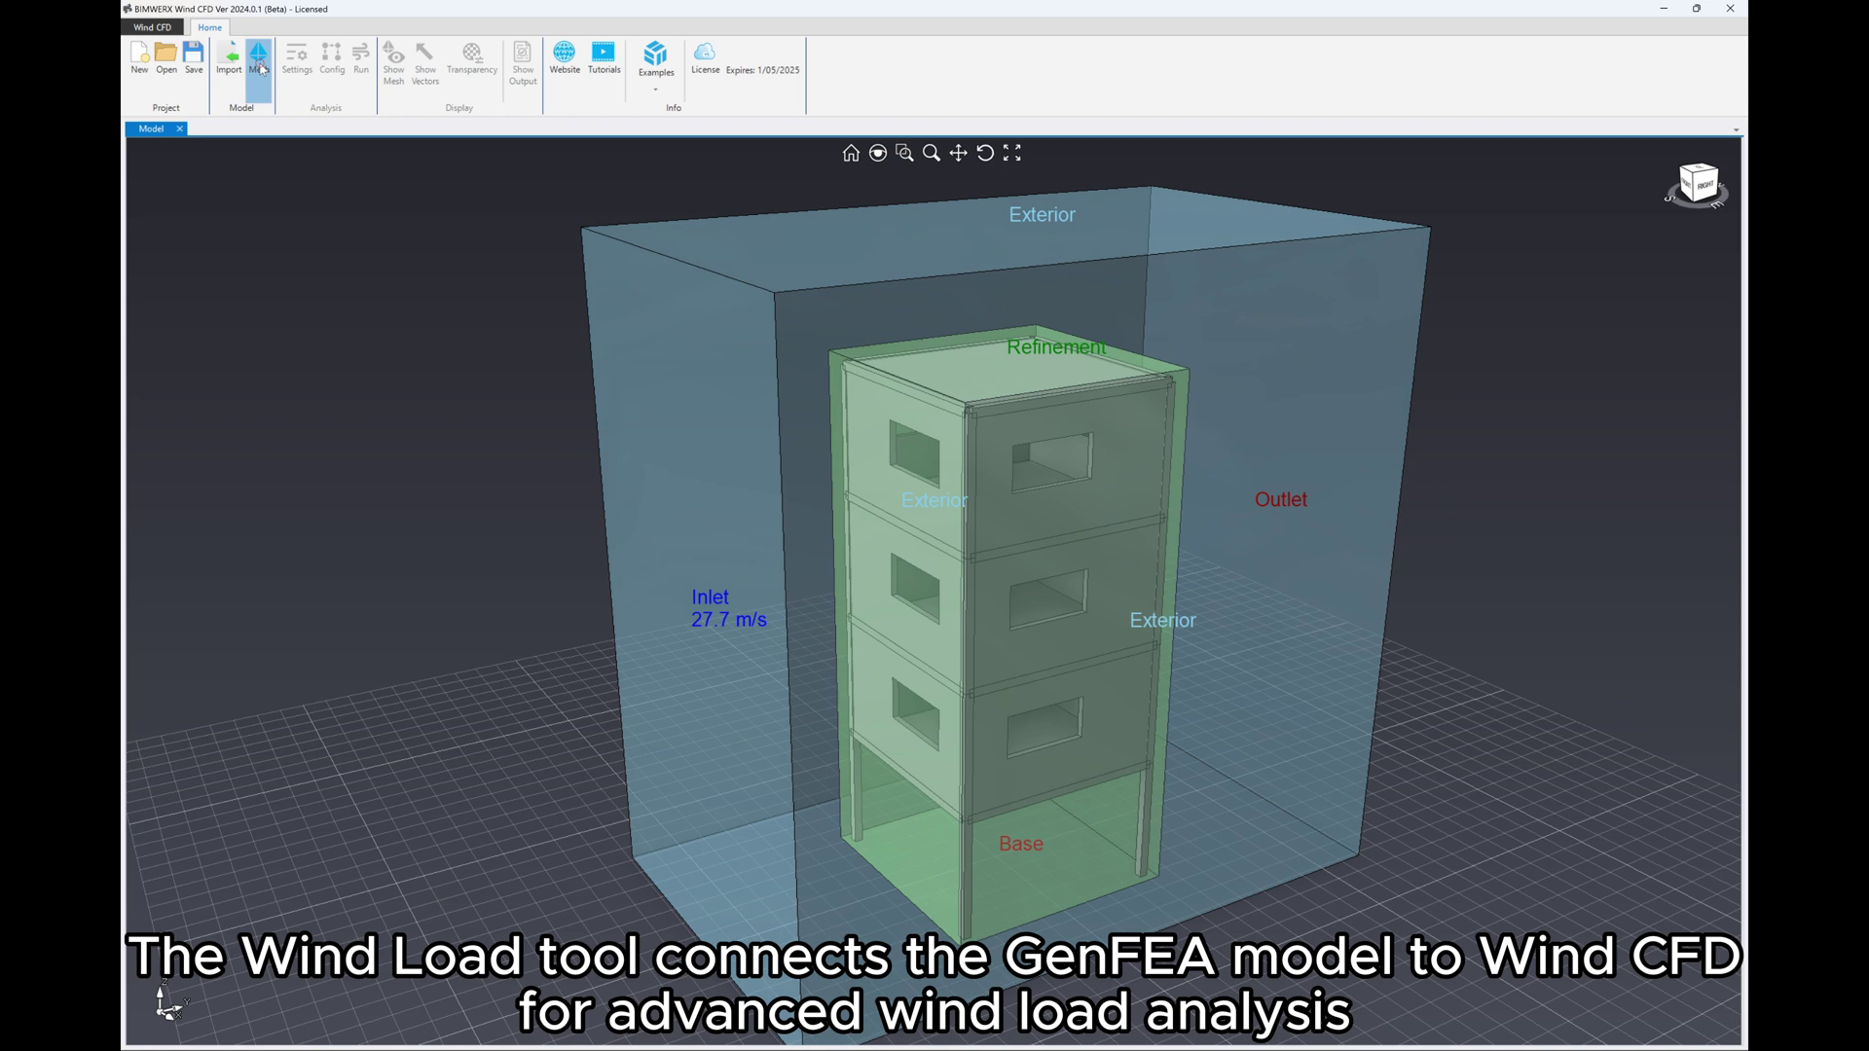
click(719, 65)
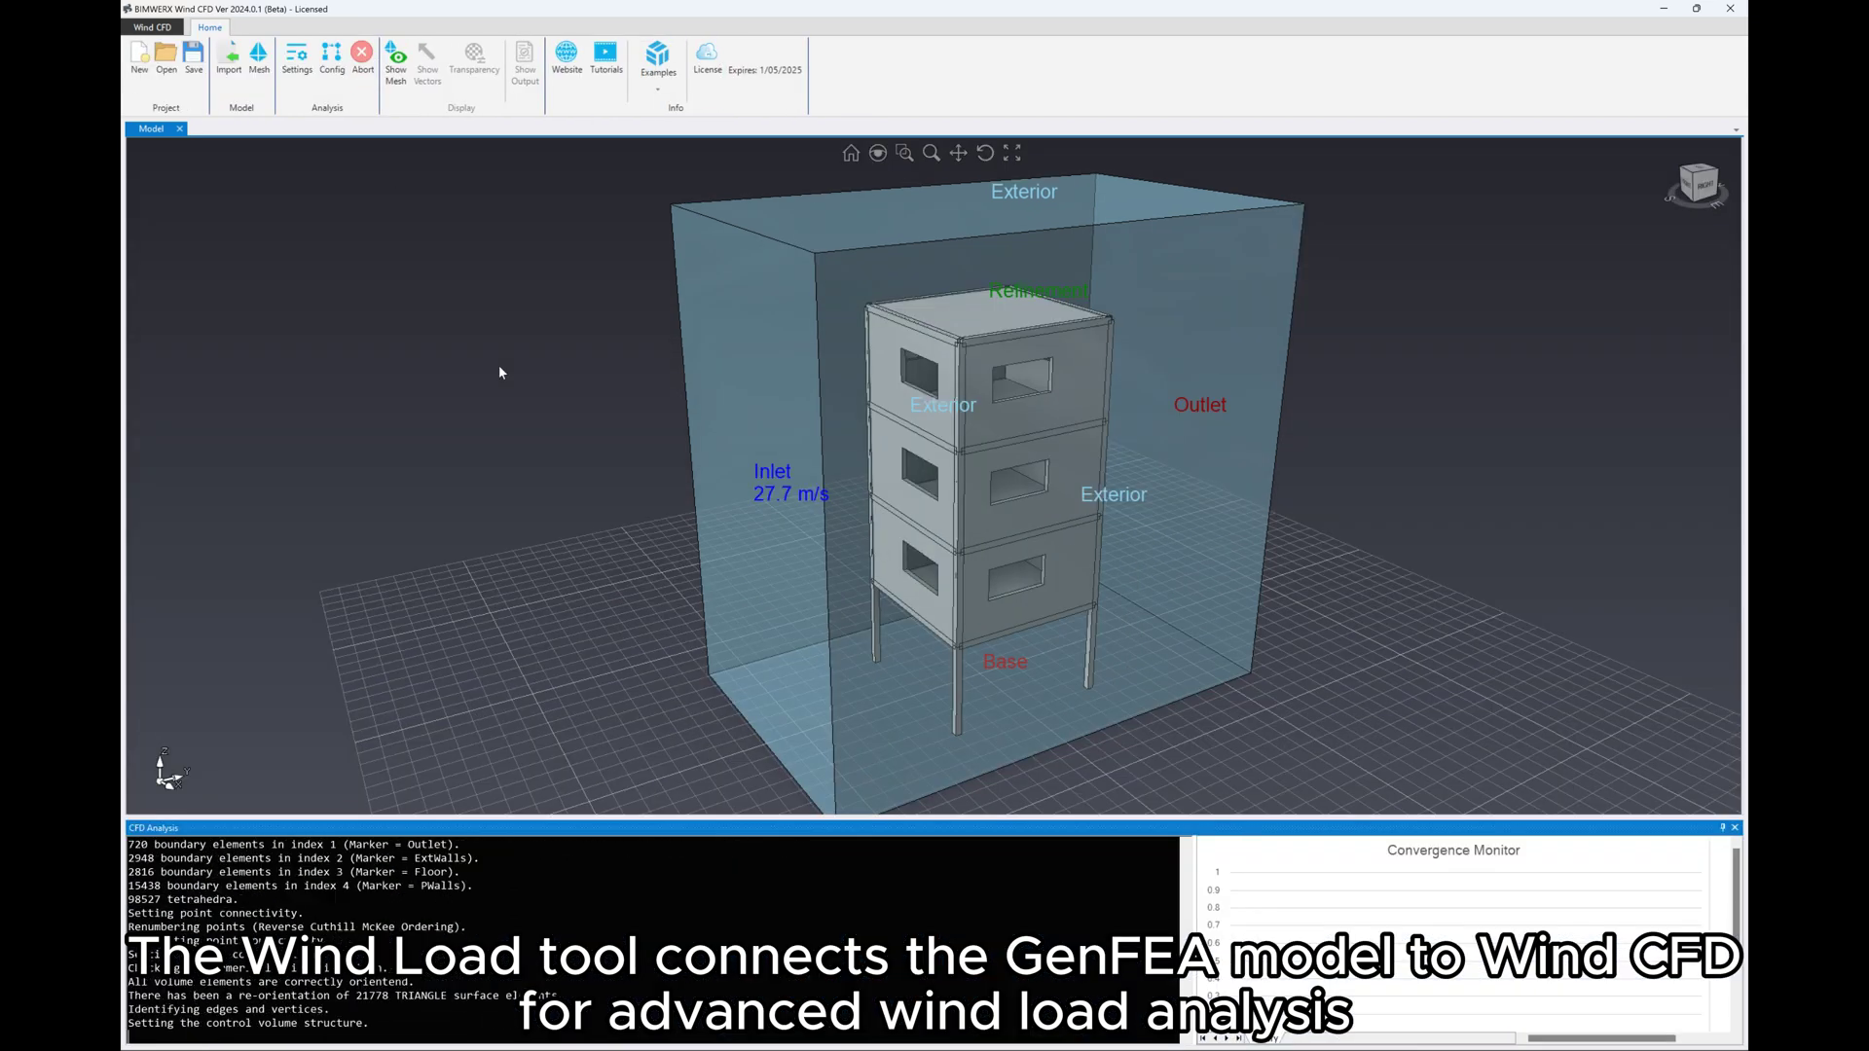
mouse_move(498, 365)
mouse_down()
mouse_move(946, 510)
mouse_move(849, 456)
mouse_up()
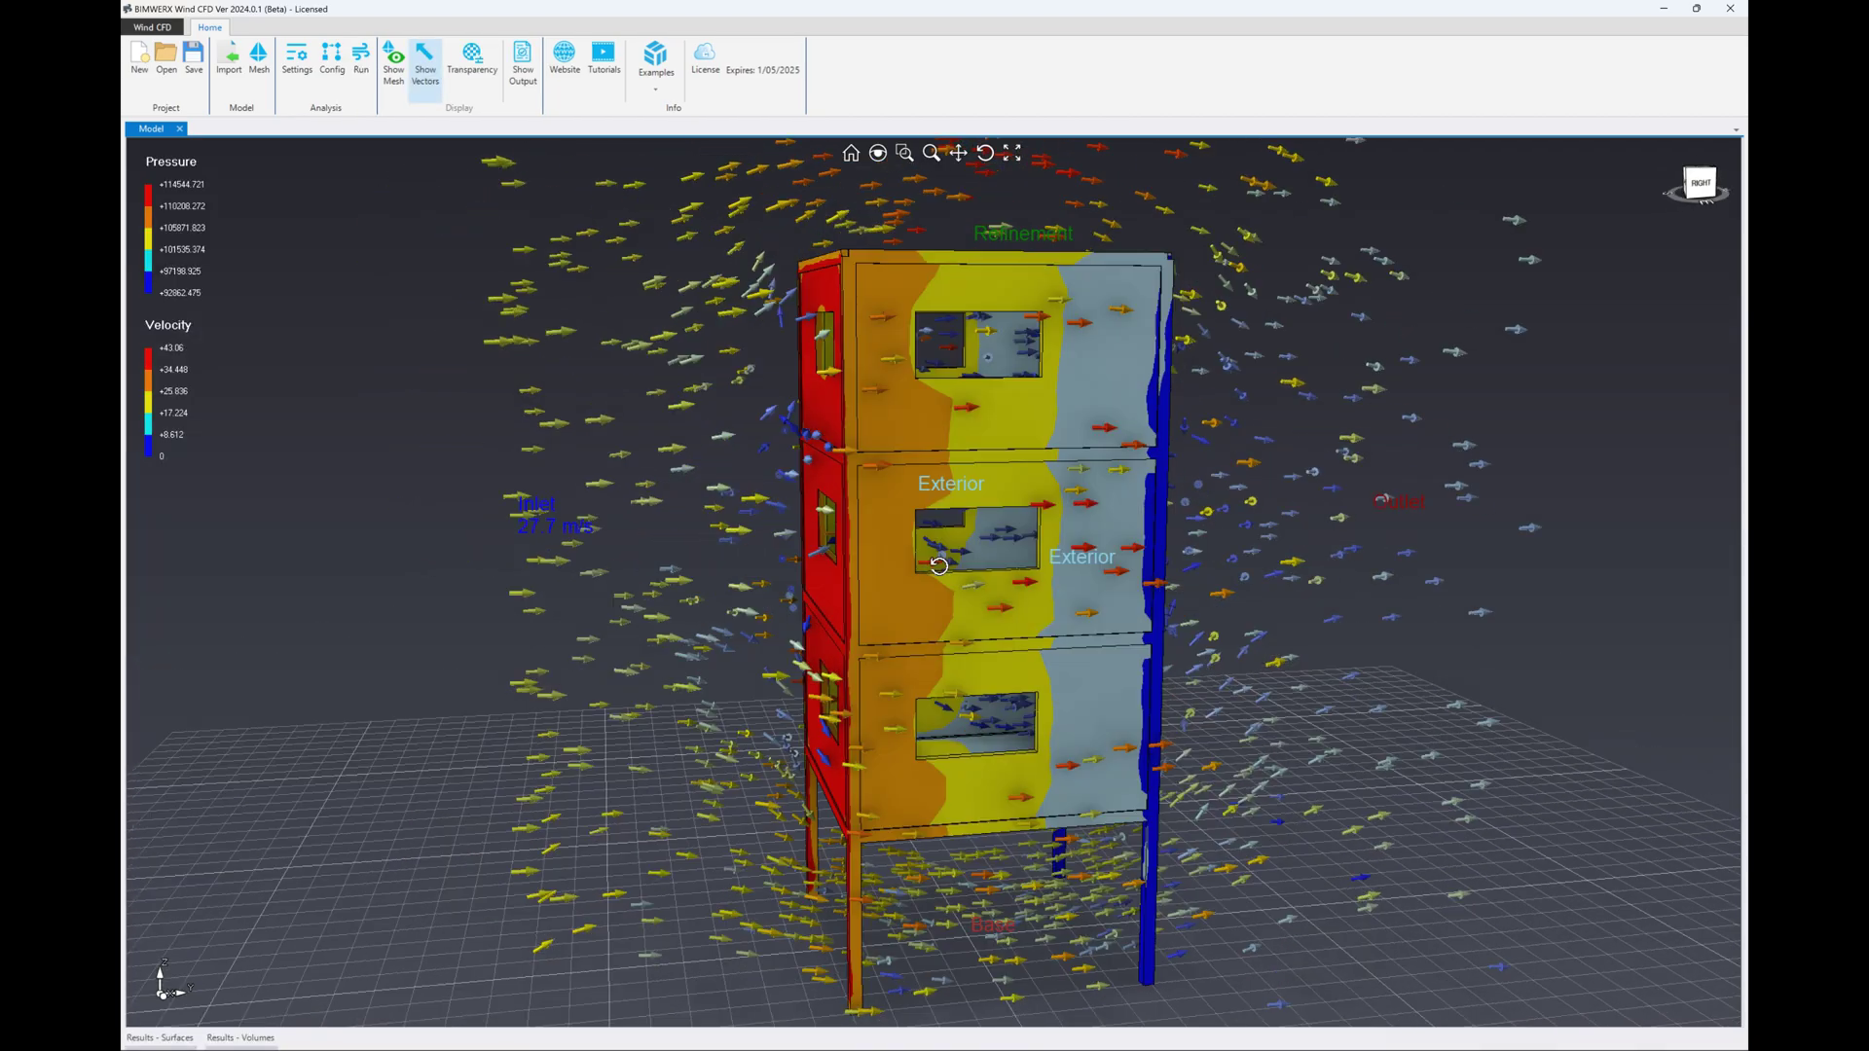
drag(939, 565, 1022, 438)
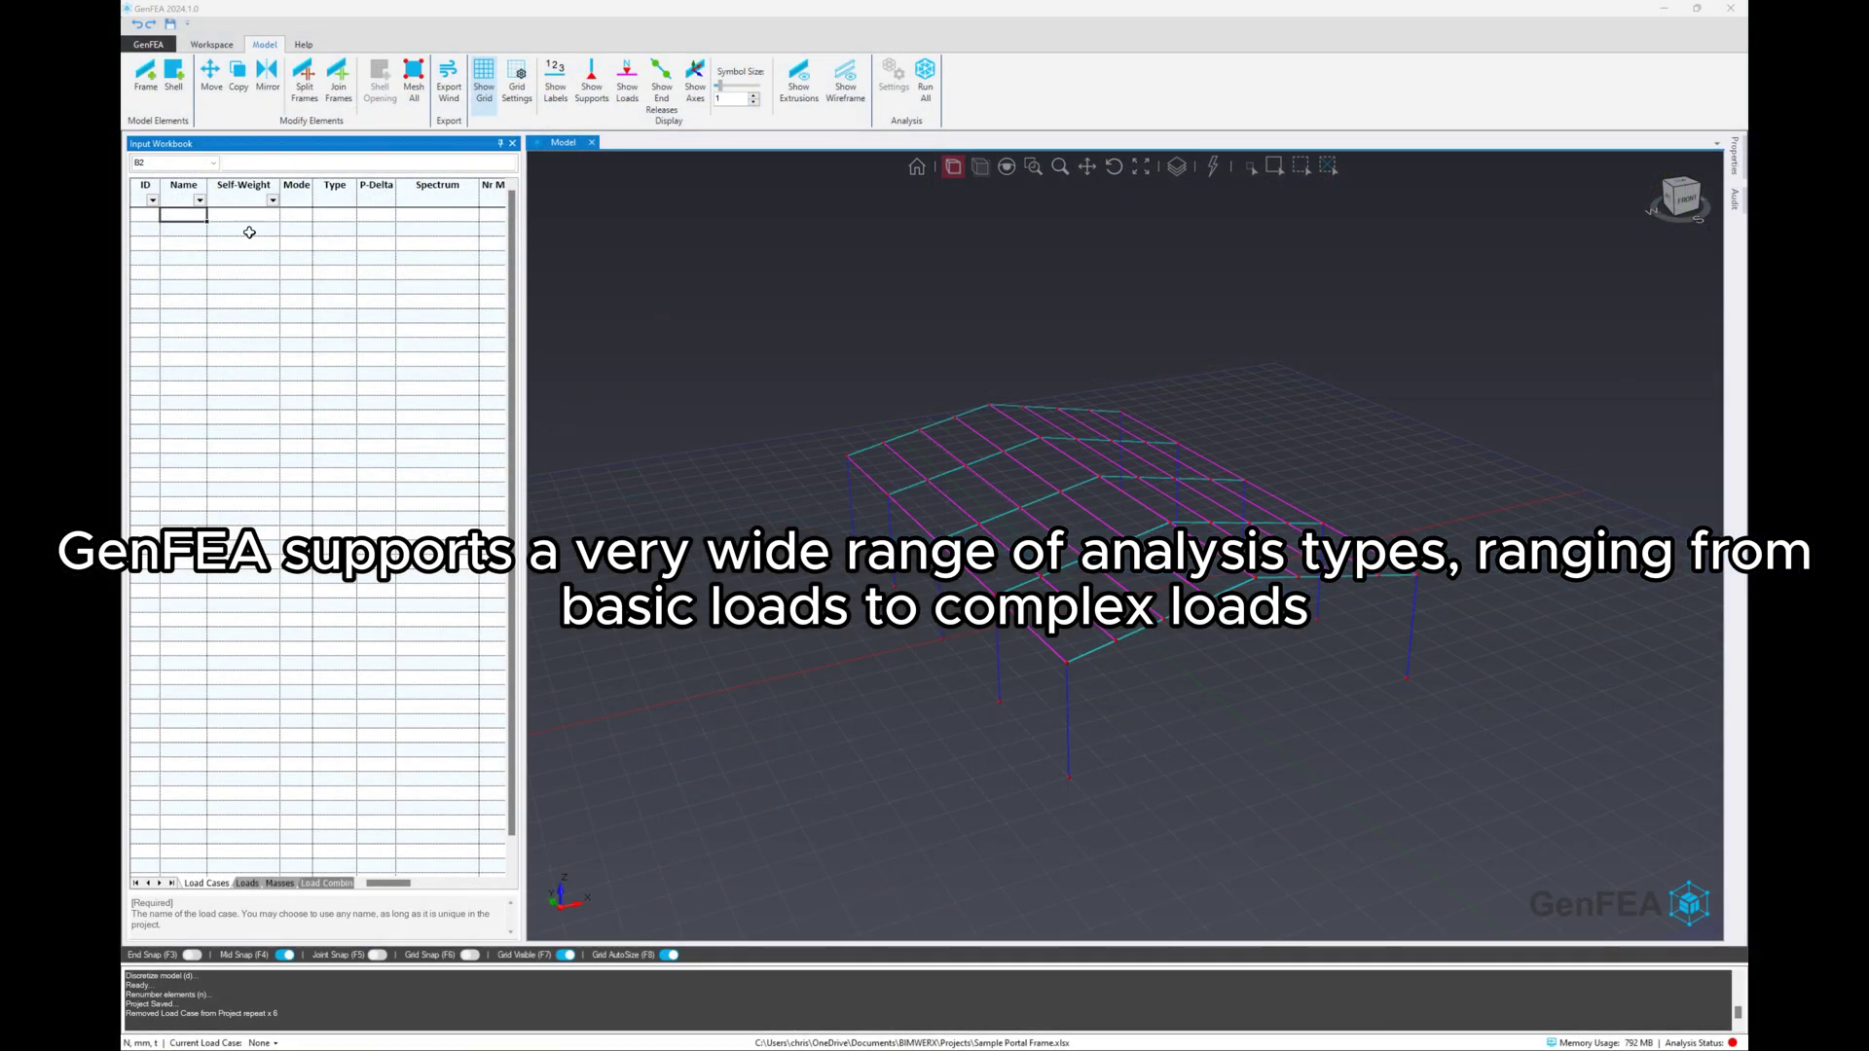
- Add LC1 with self-weight, and LC2 as dynamic with the AS 1170.4 2007 A spectrum in X
click(172, 217)
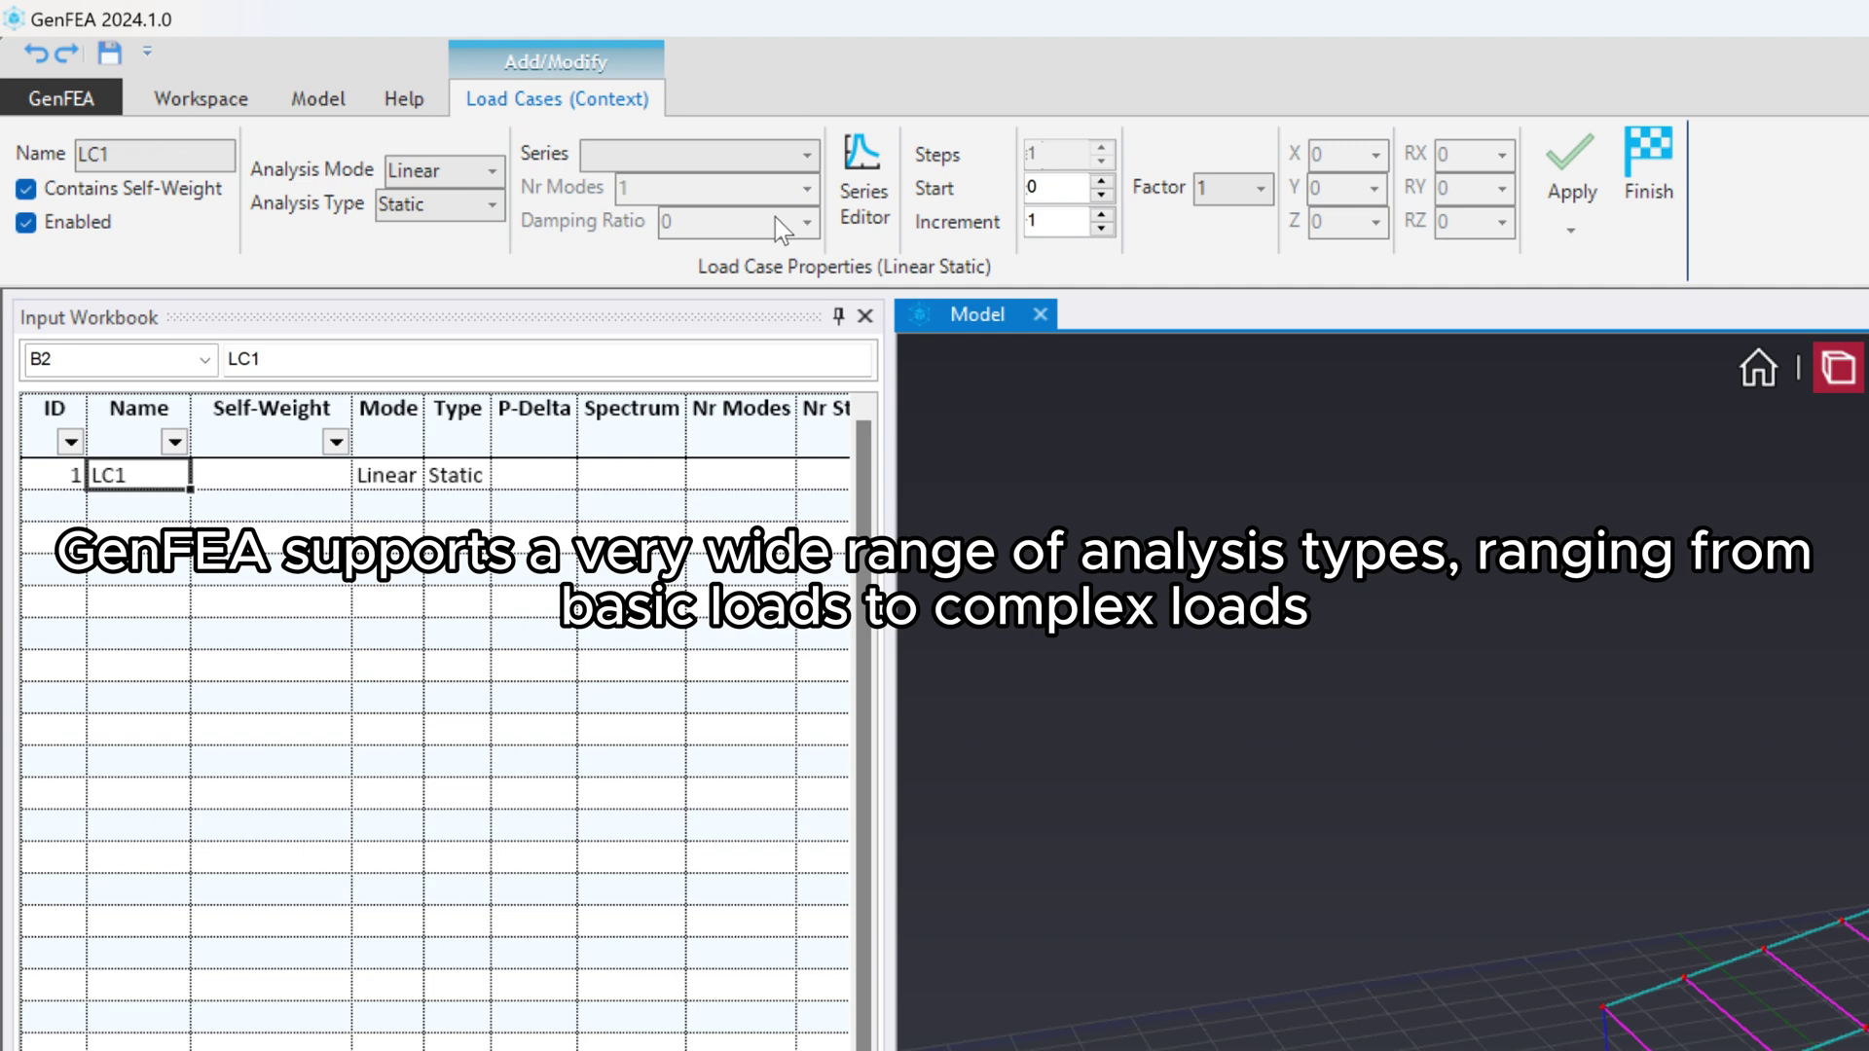
click(1570, 145)
click(1007, 173)
click(447, 205)
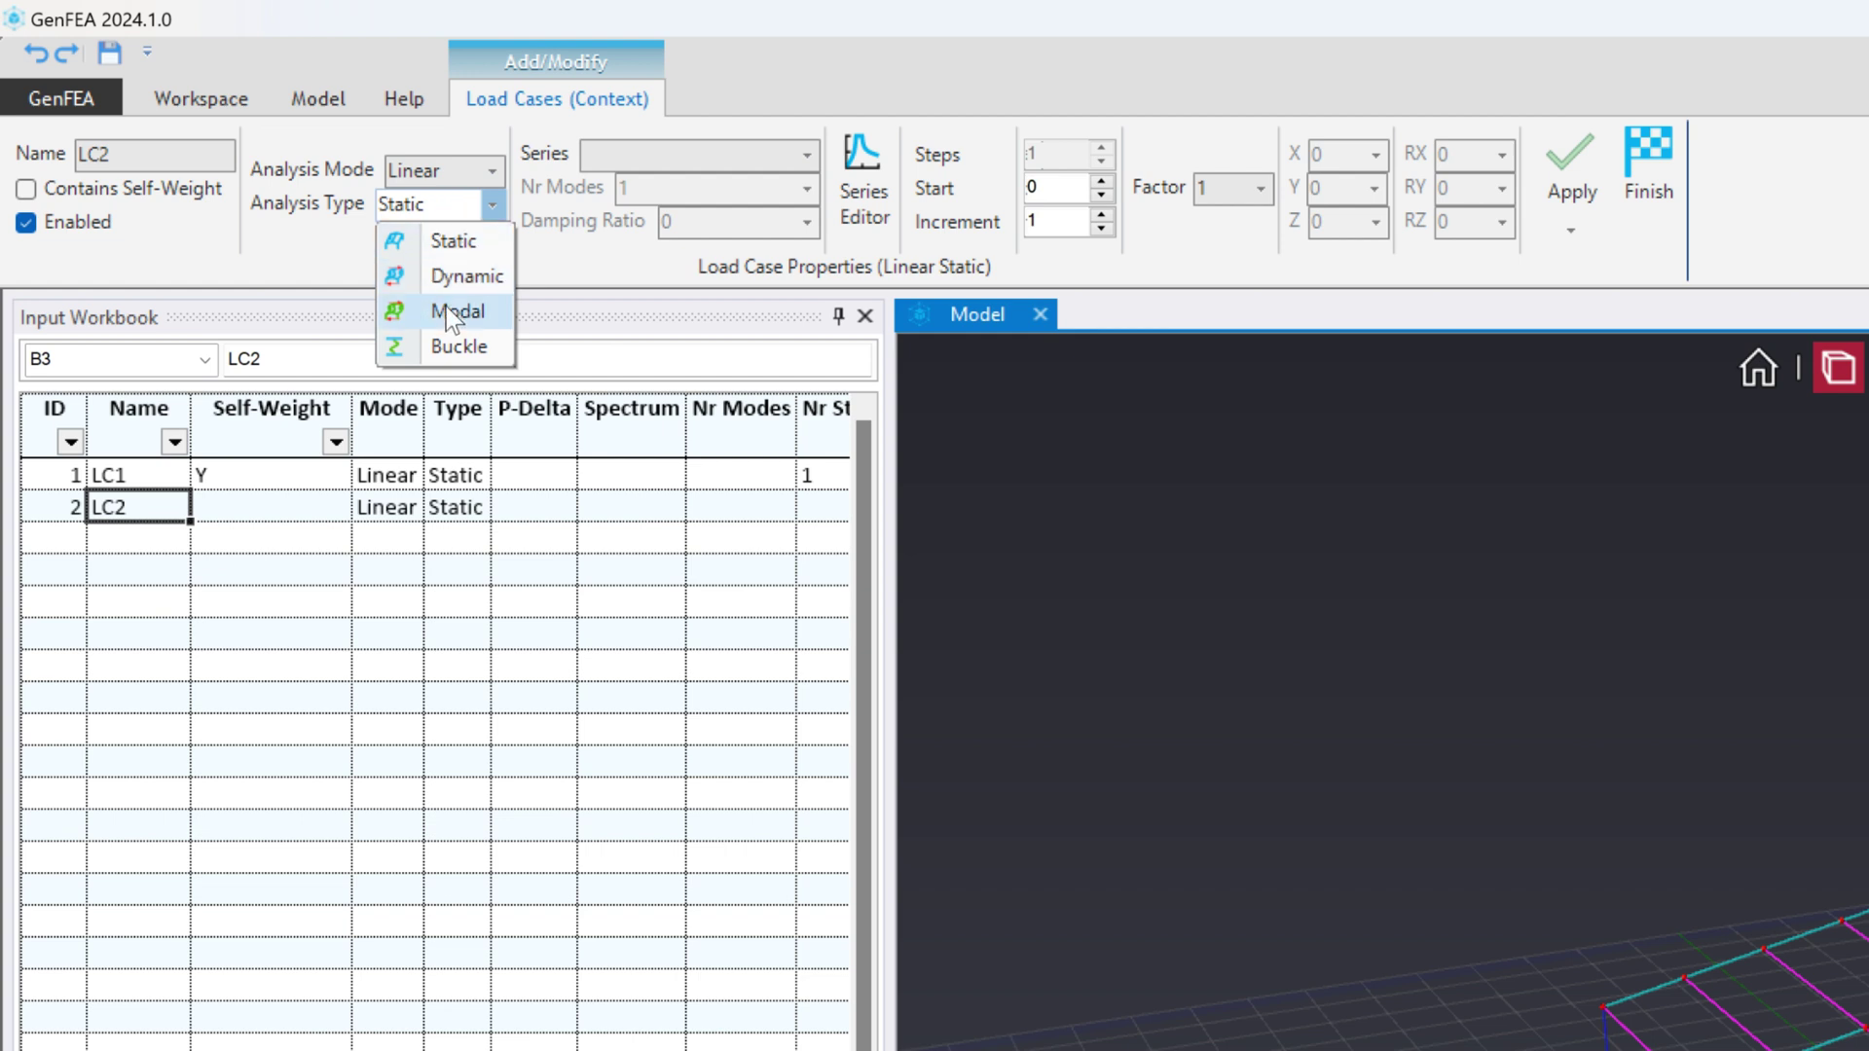
click(438, 280)
click(664, 156)
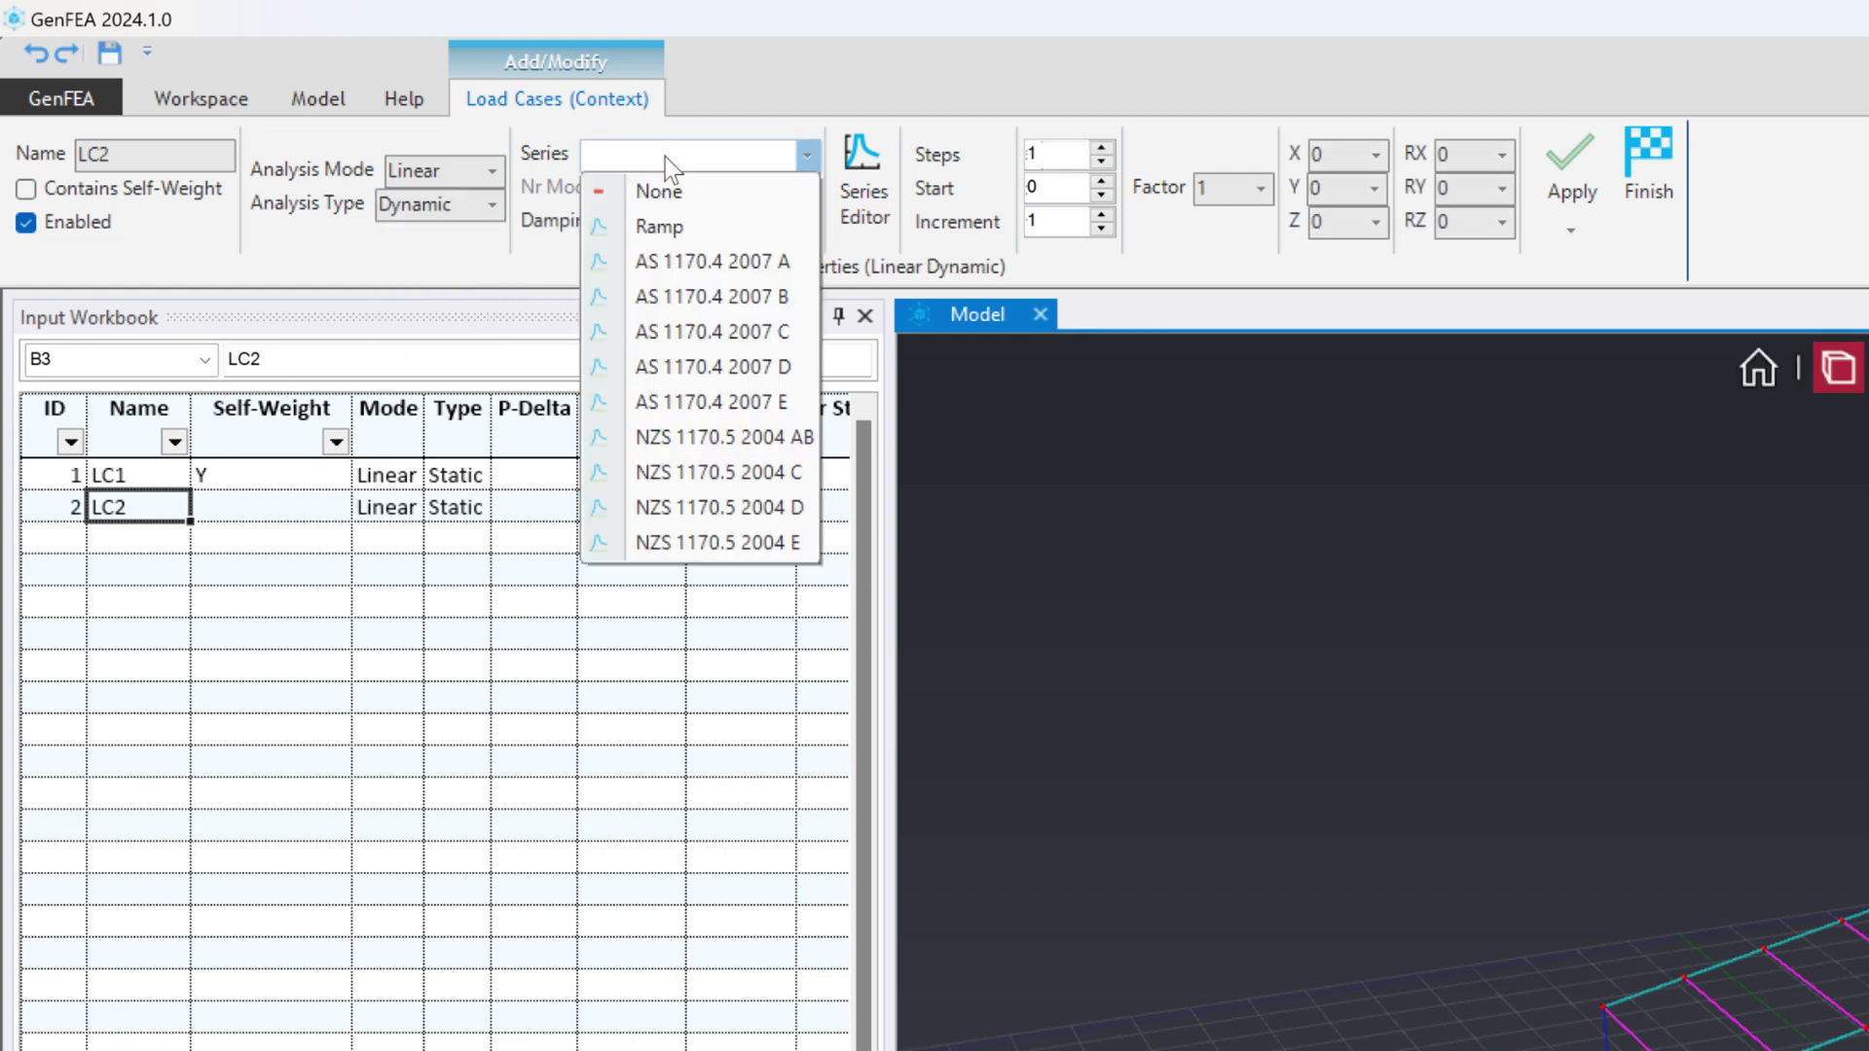
click(693, 260)
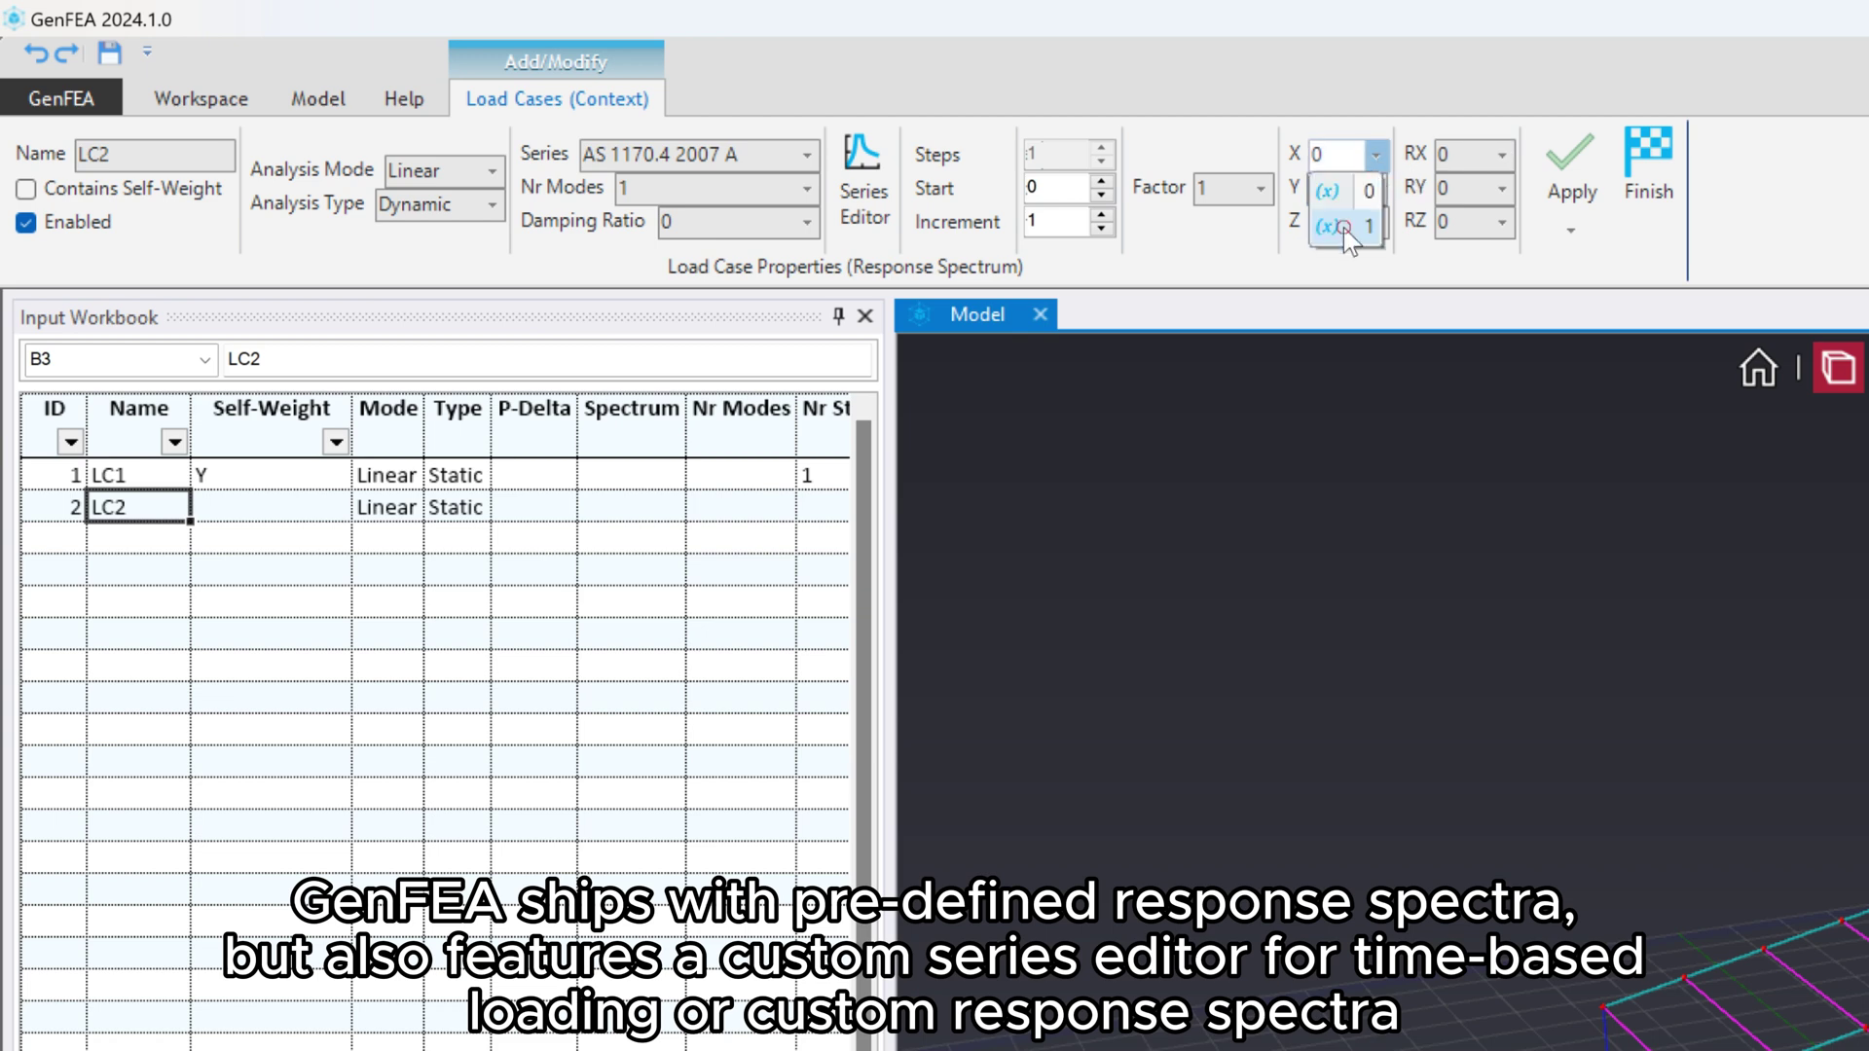
click(1344, 227)
click(1571, 157)
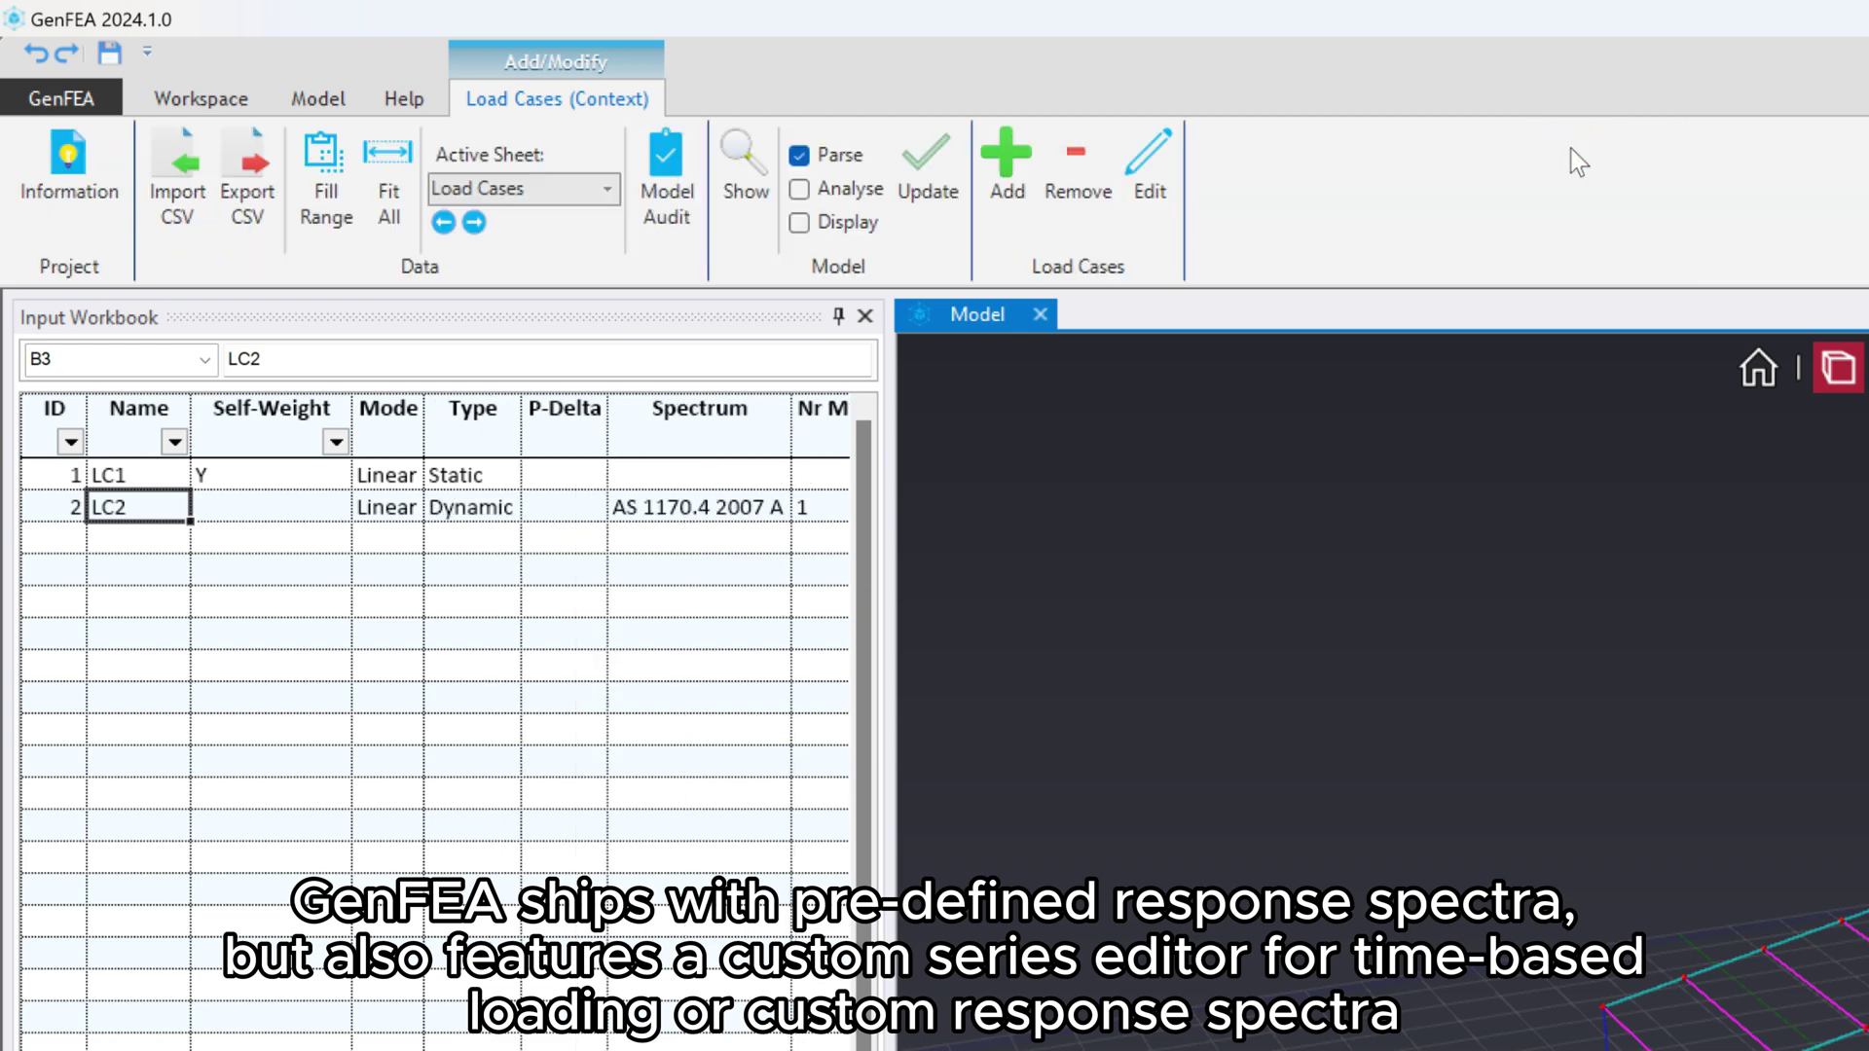
- Add LC3 as a buckling analysis with five modes
click(1015, 182)
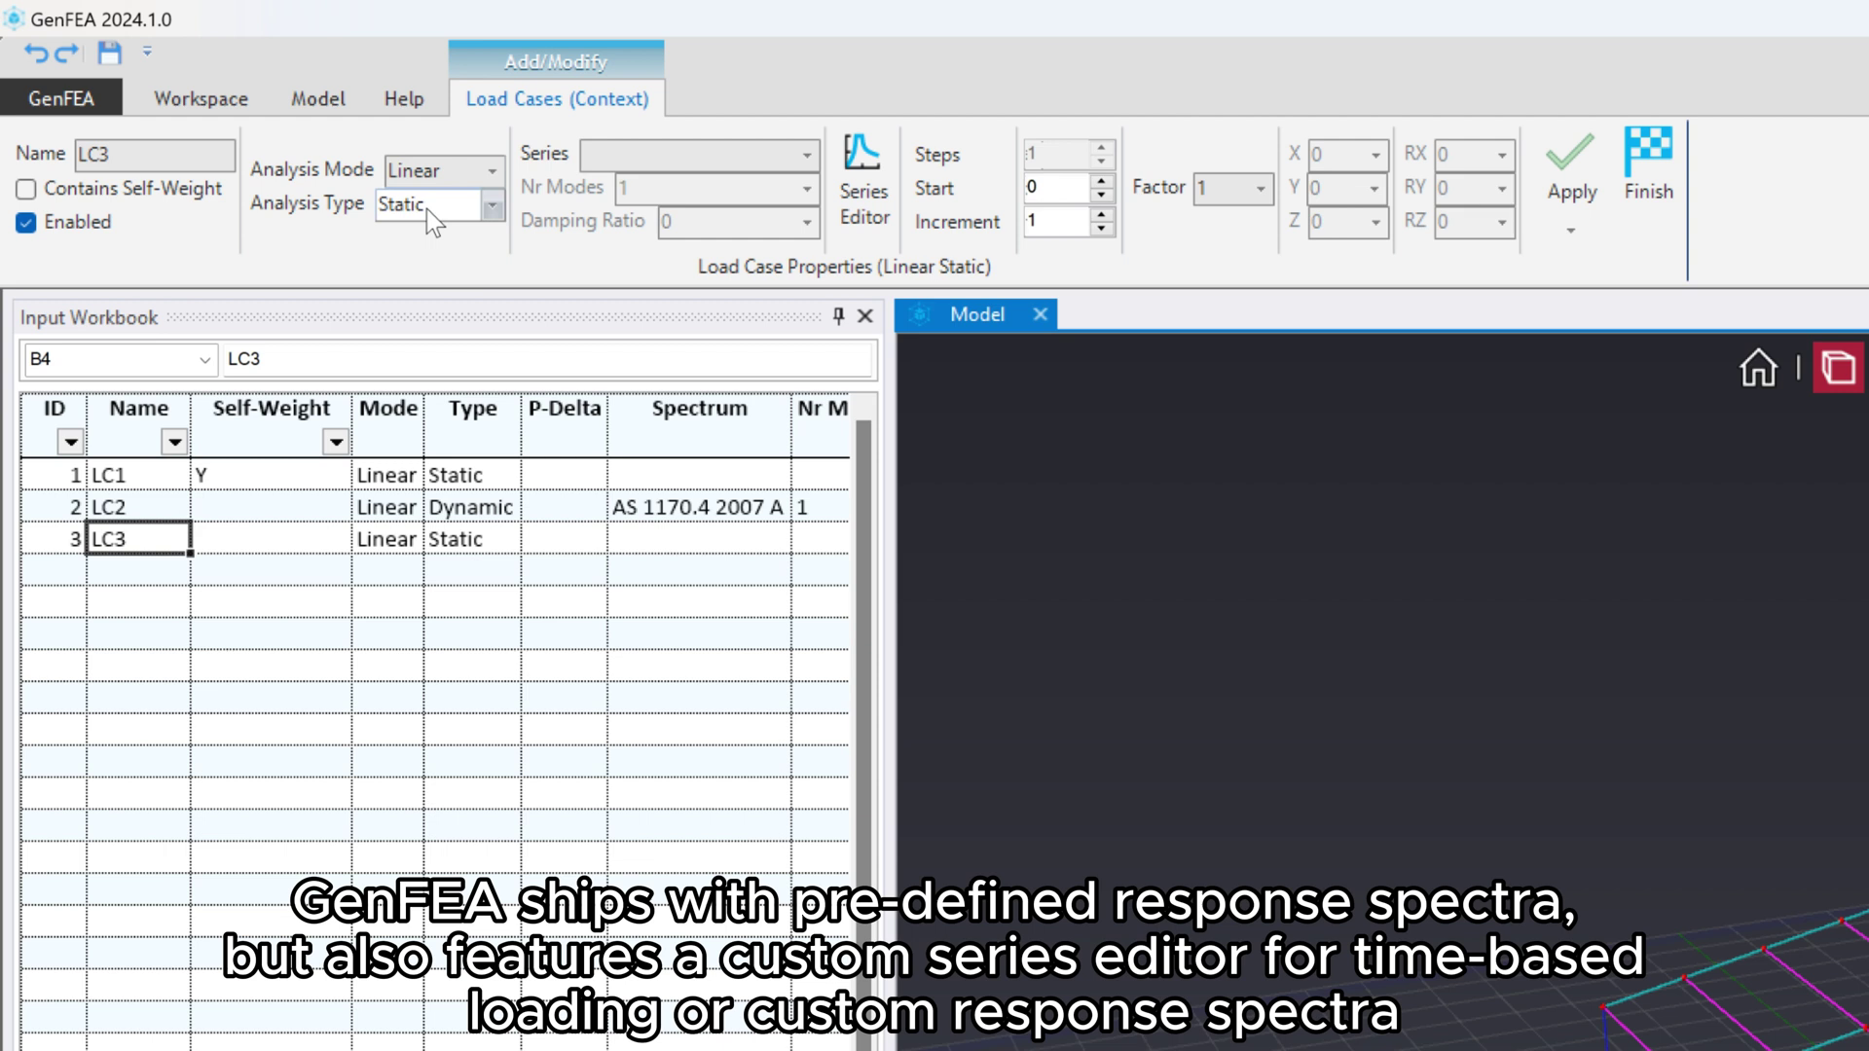
click(426, 209)
click(458, 350)
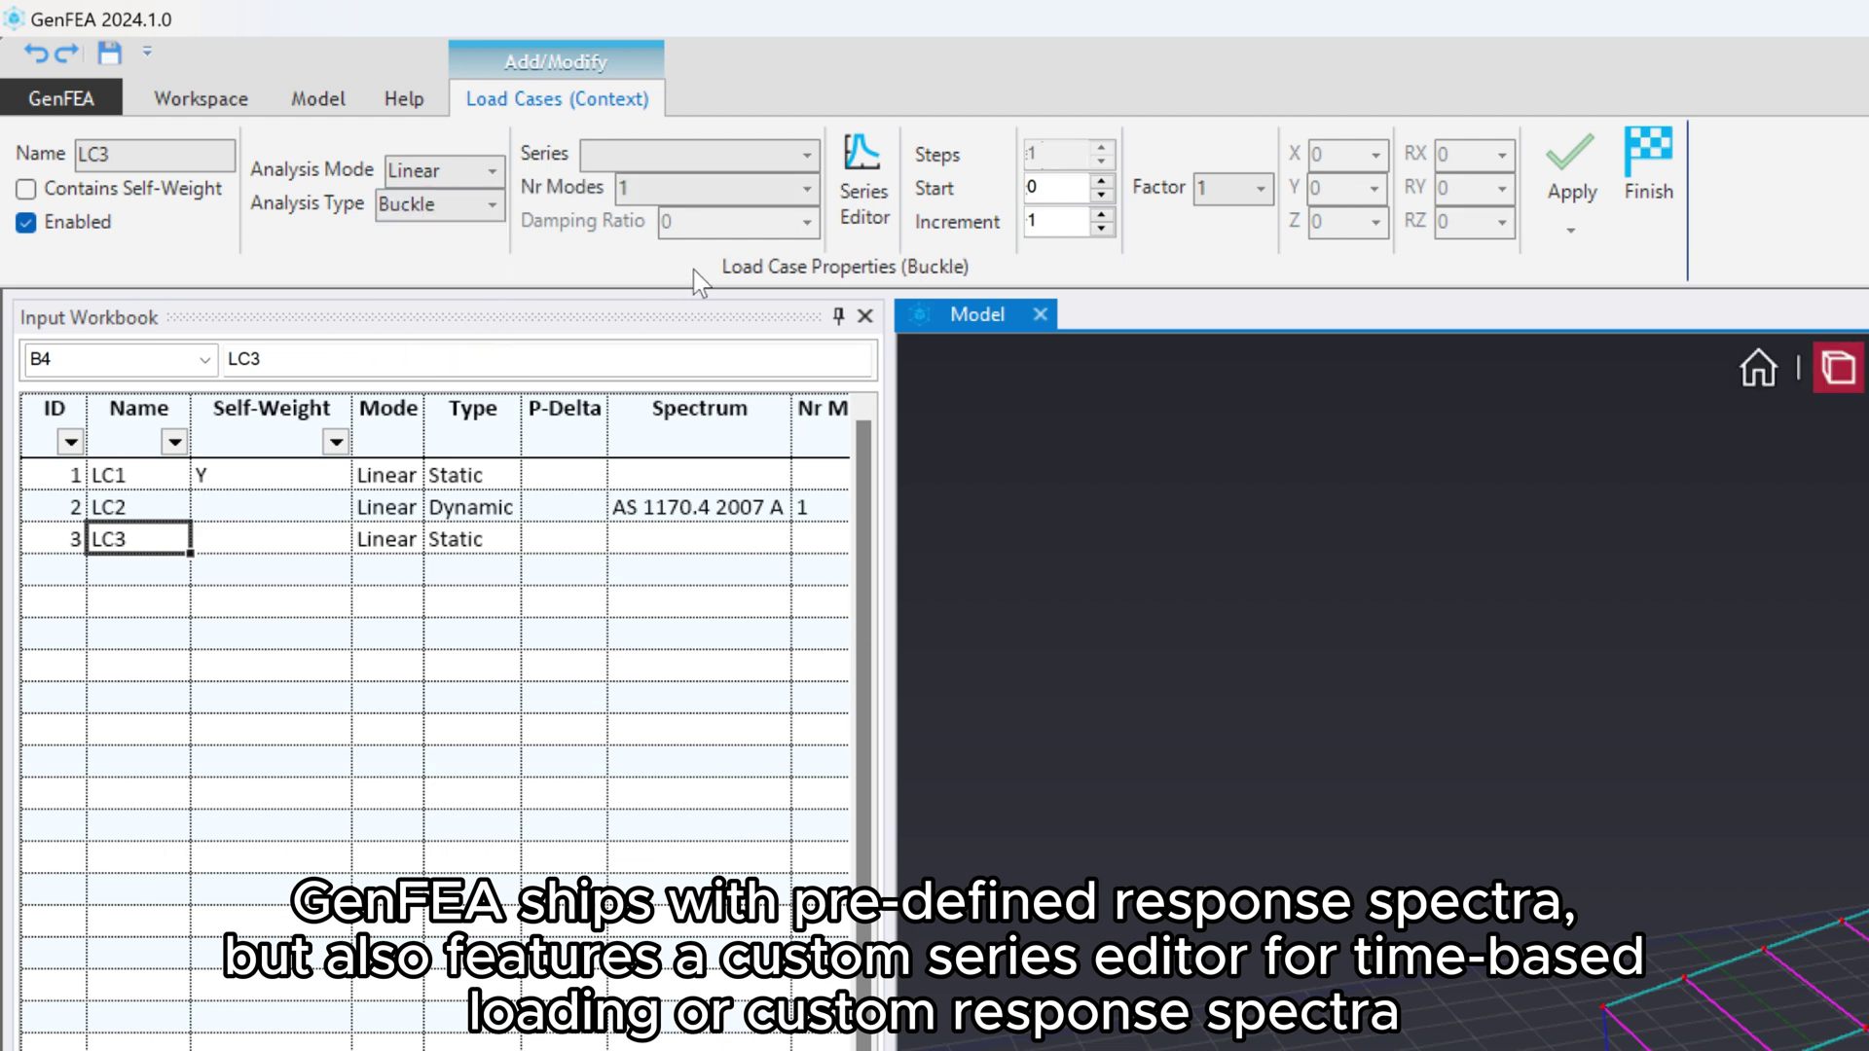
click(802, 190)
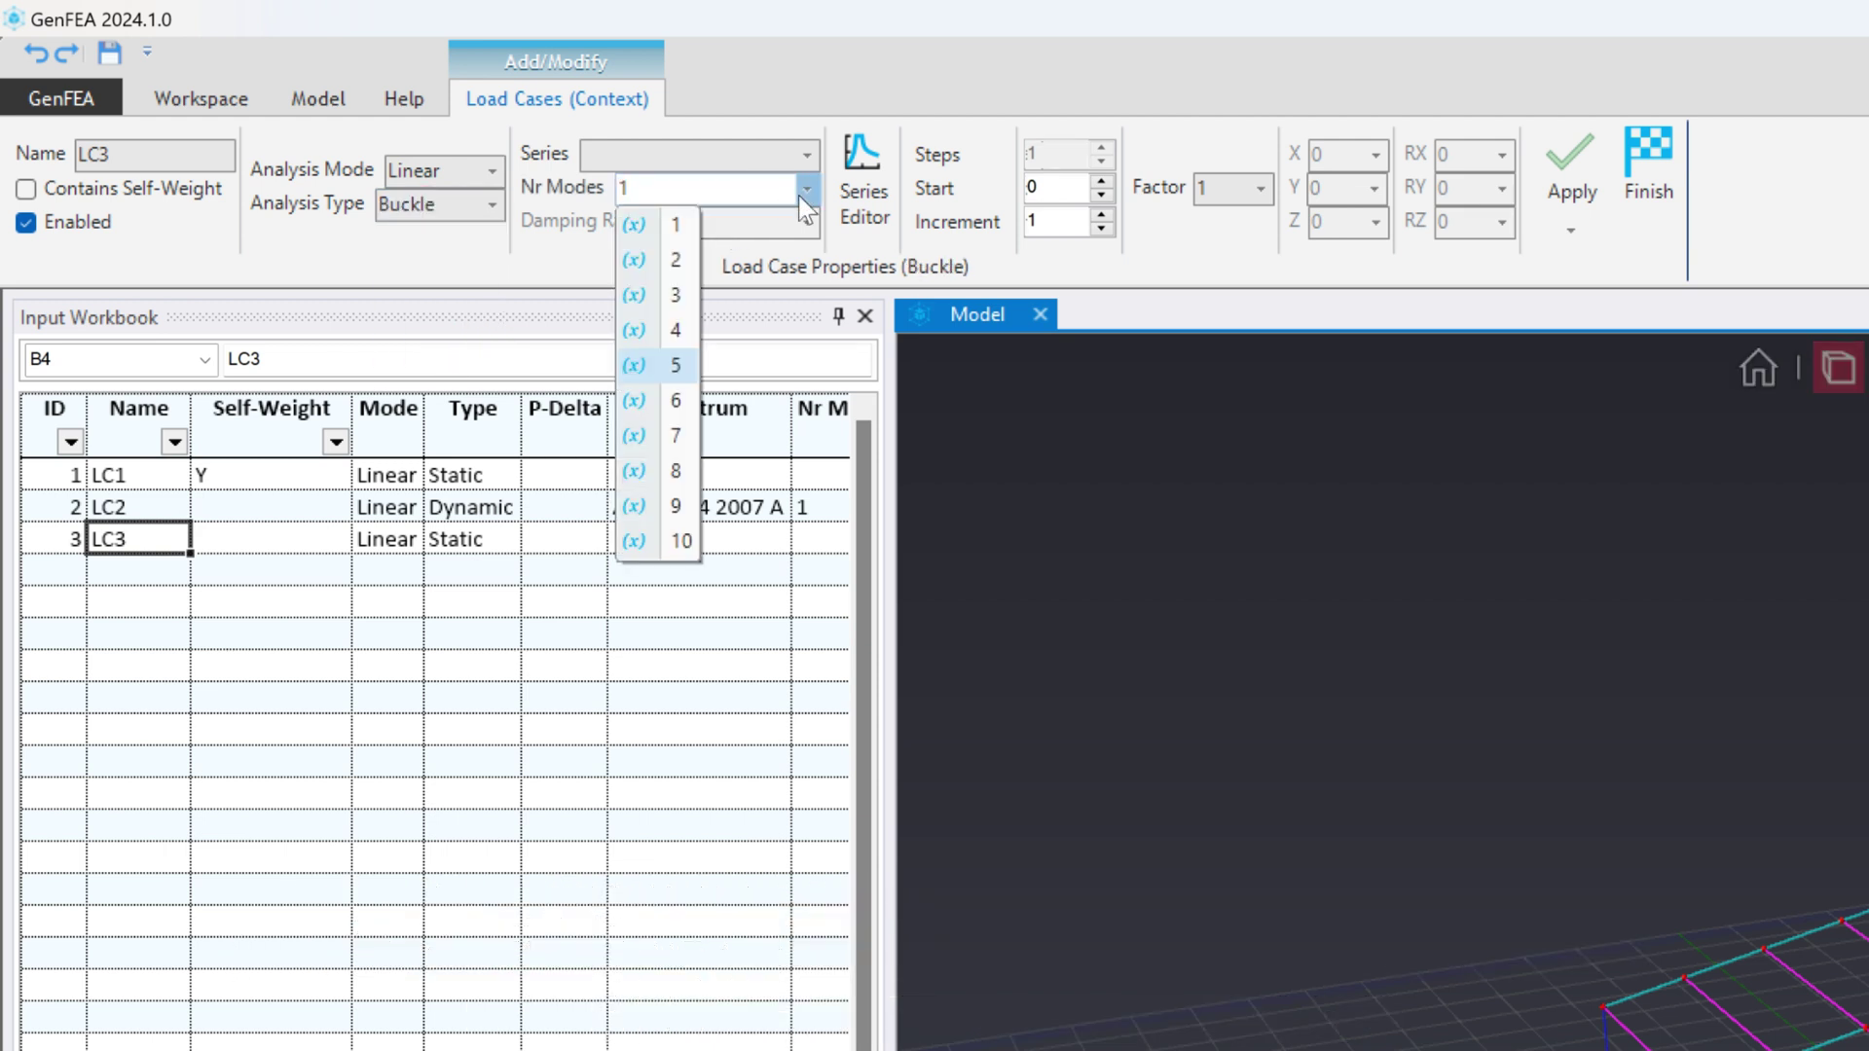
click(674, 373)
click(1545, 146)
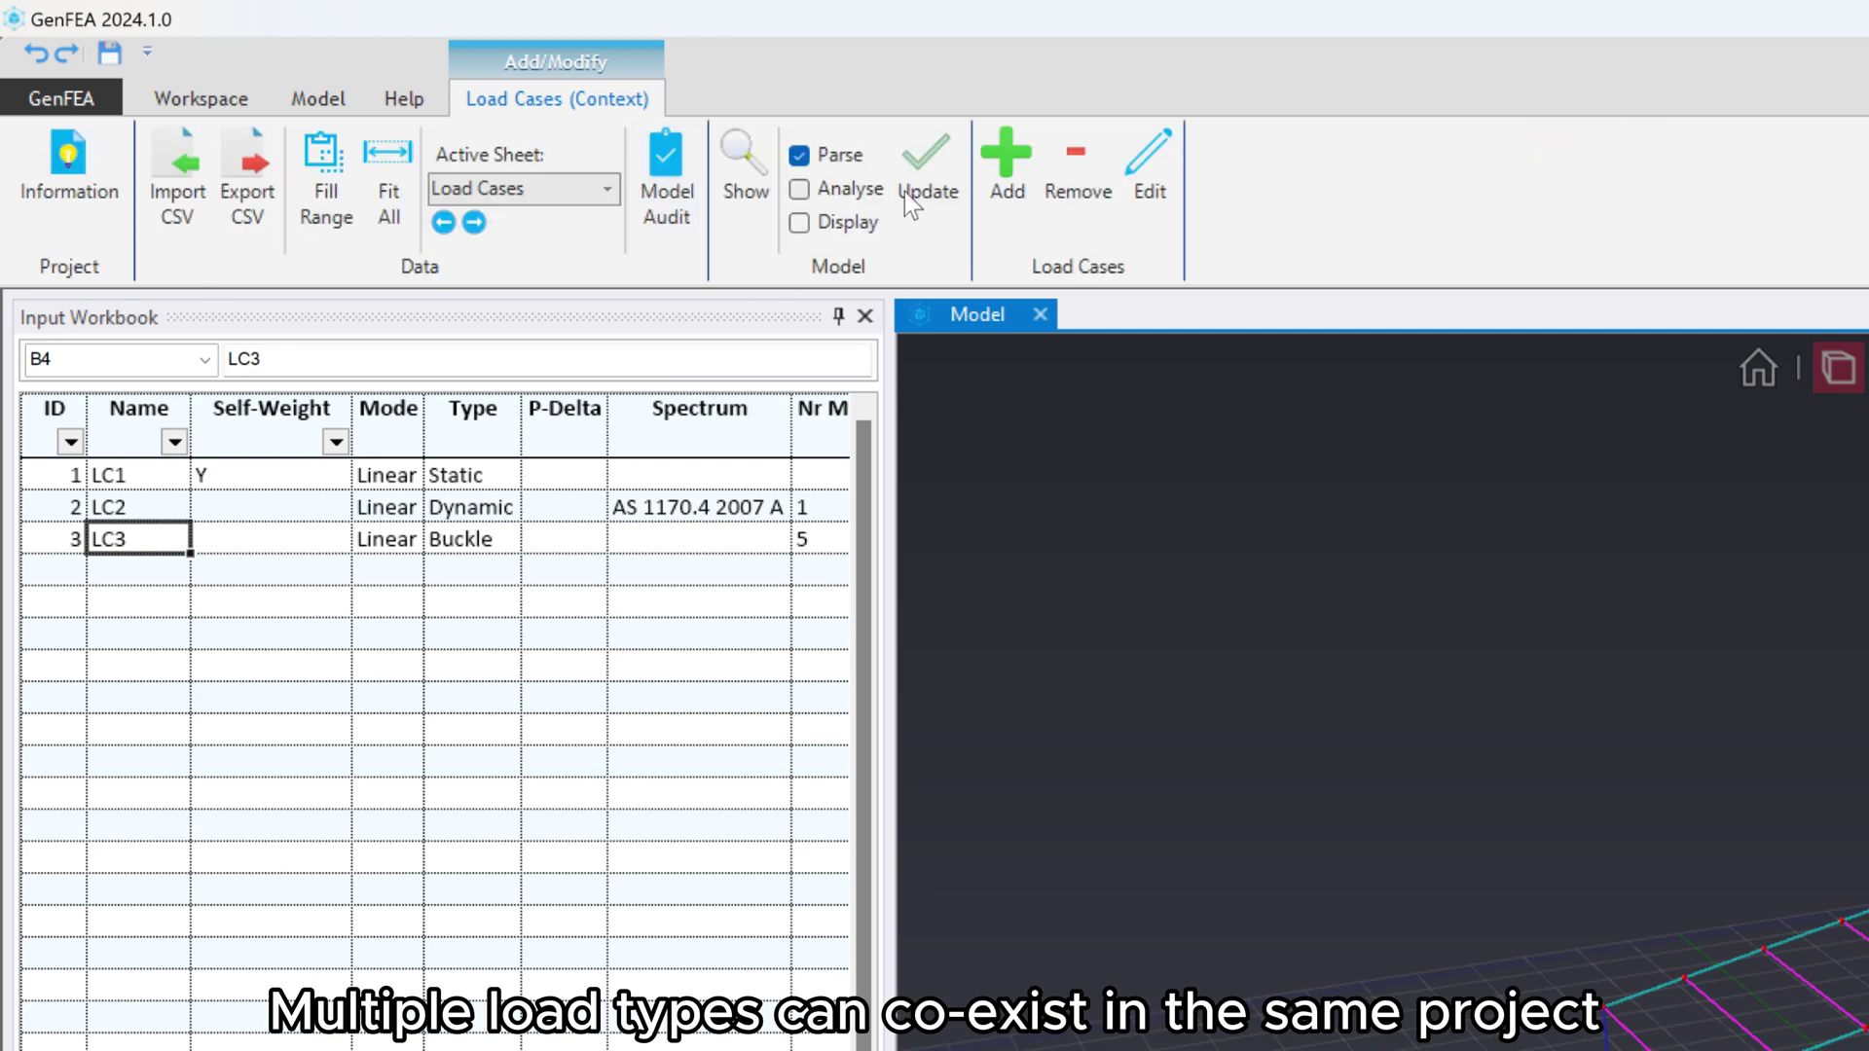
- Add LC4 as a non-linear dynamic analysis with damping mass 0.05
click(1007, 161)
click(492, 173)
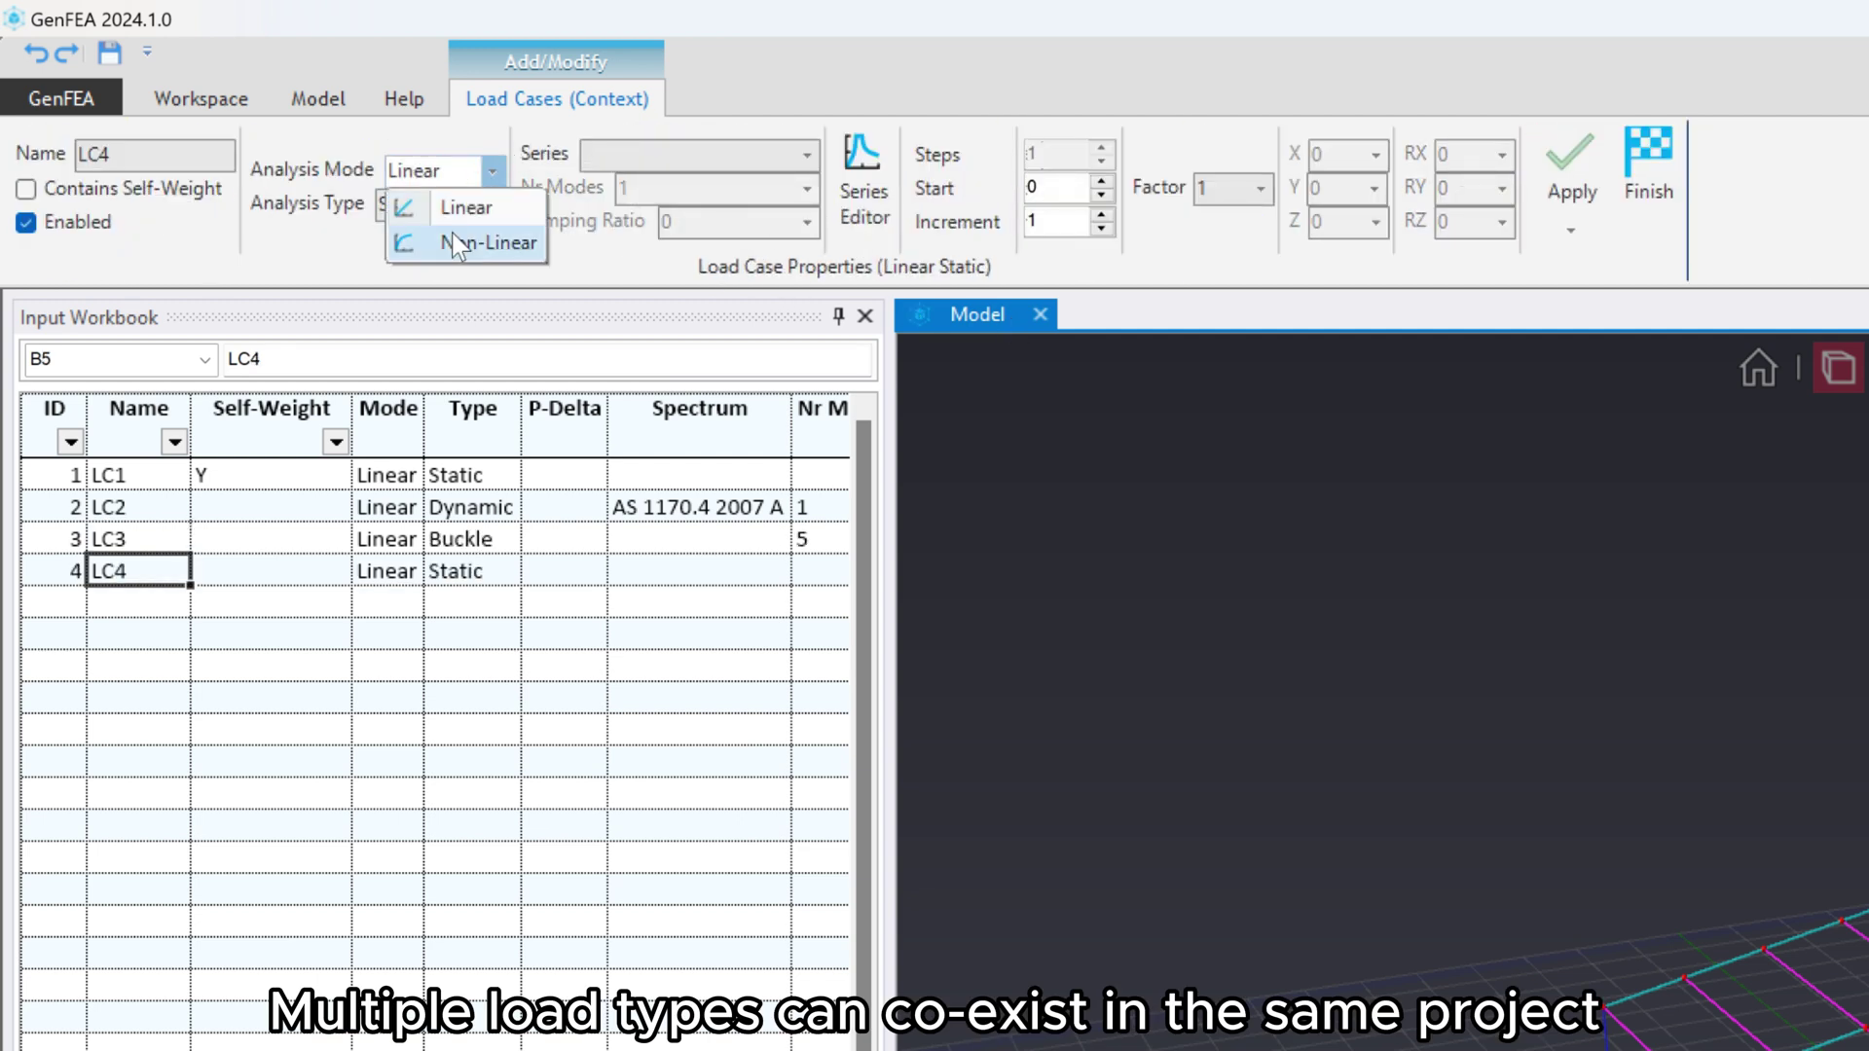
click(457, 242)
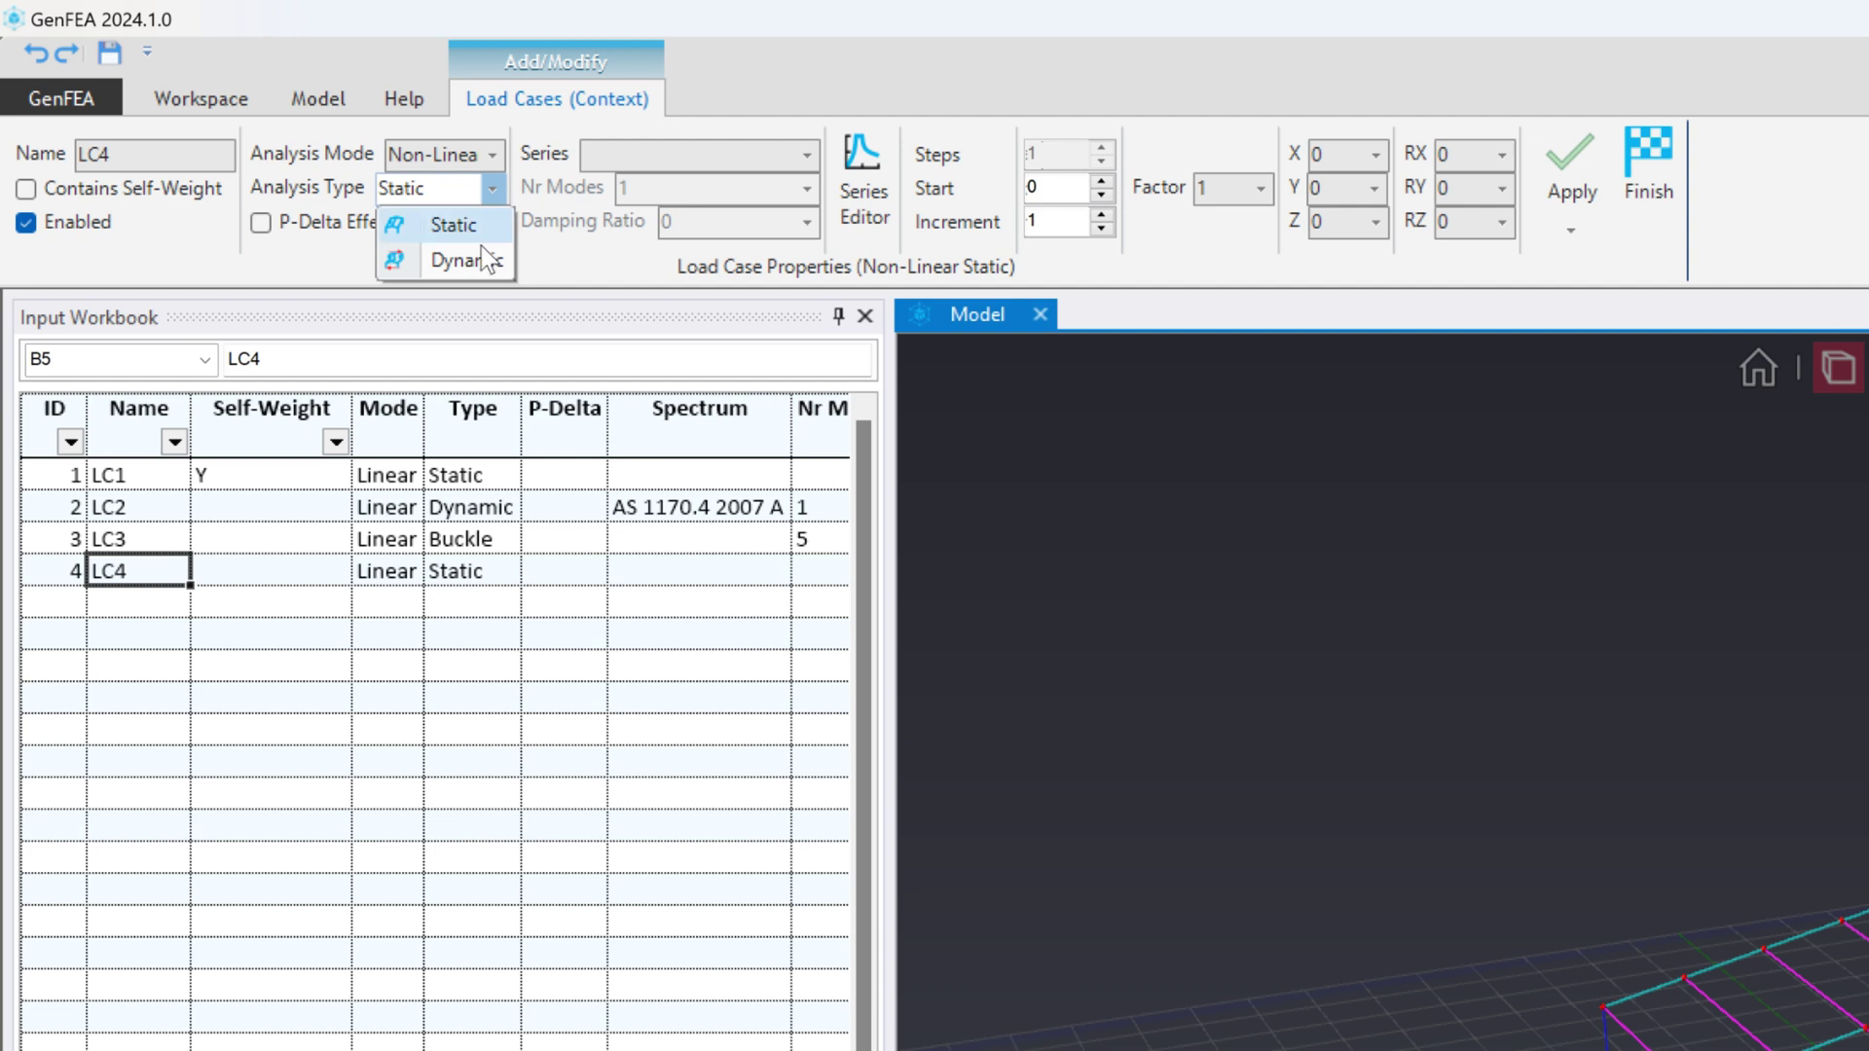
click(483, 261)
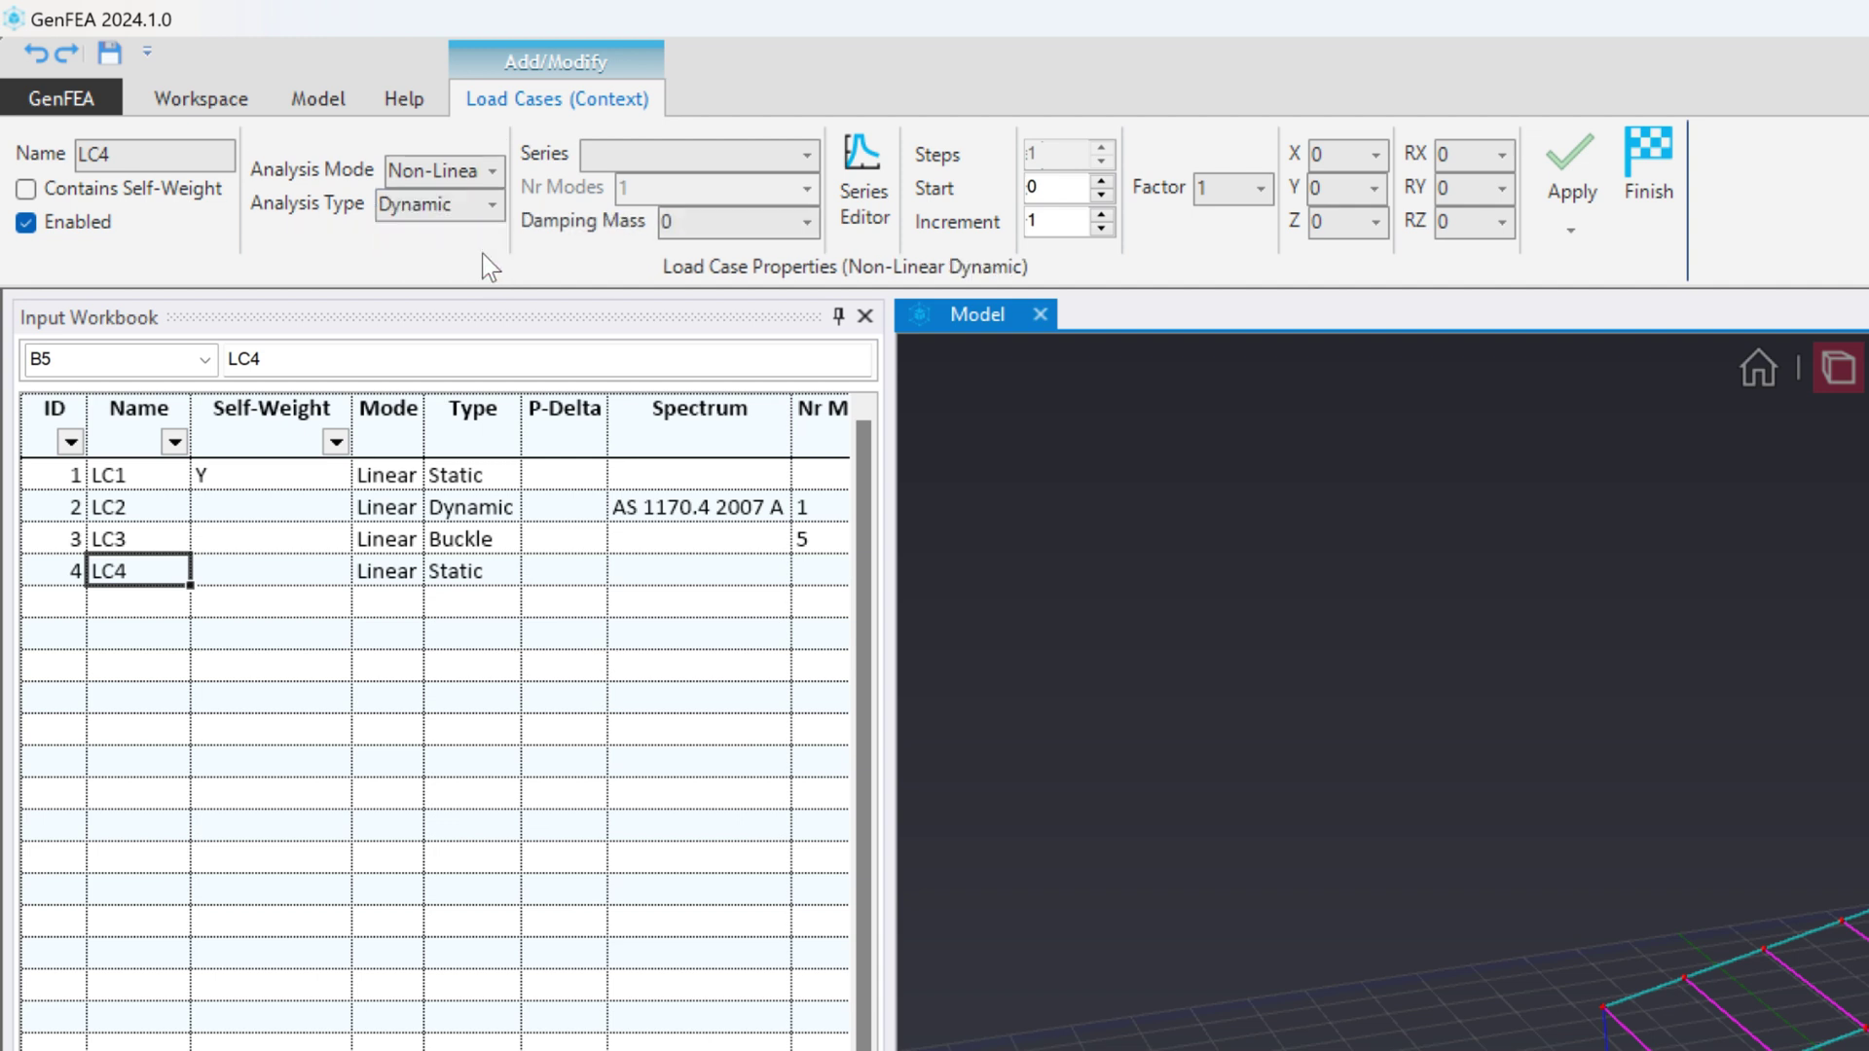
click(808, 220)
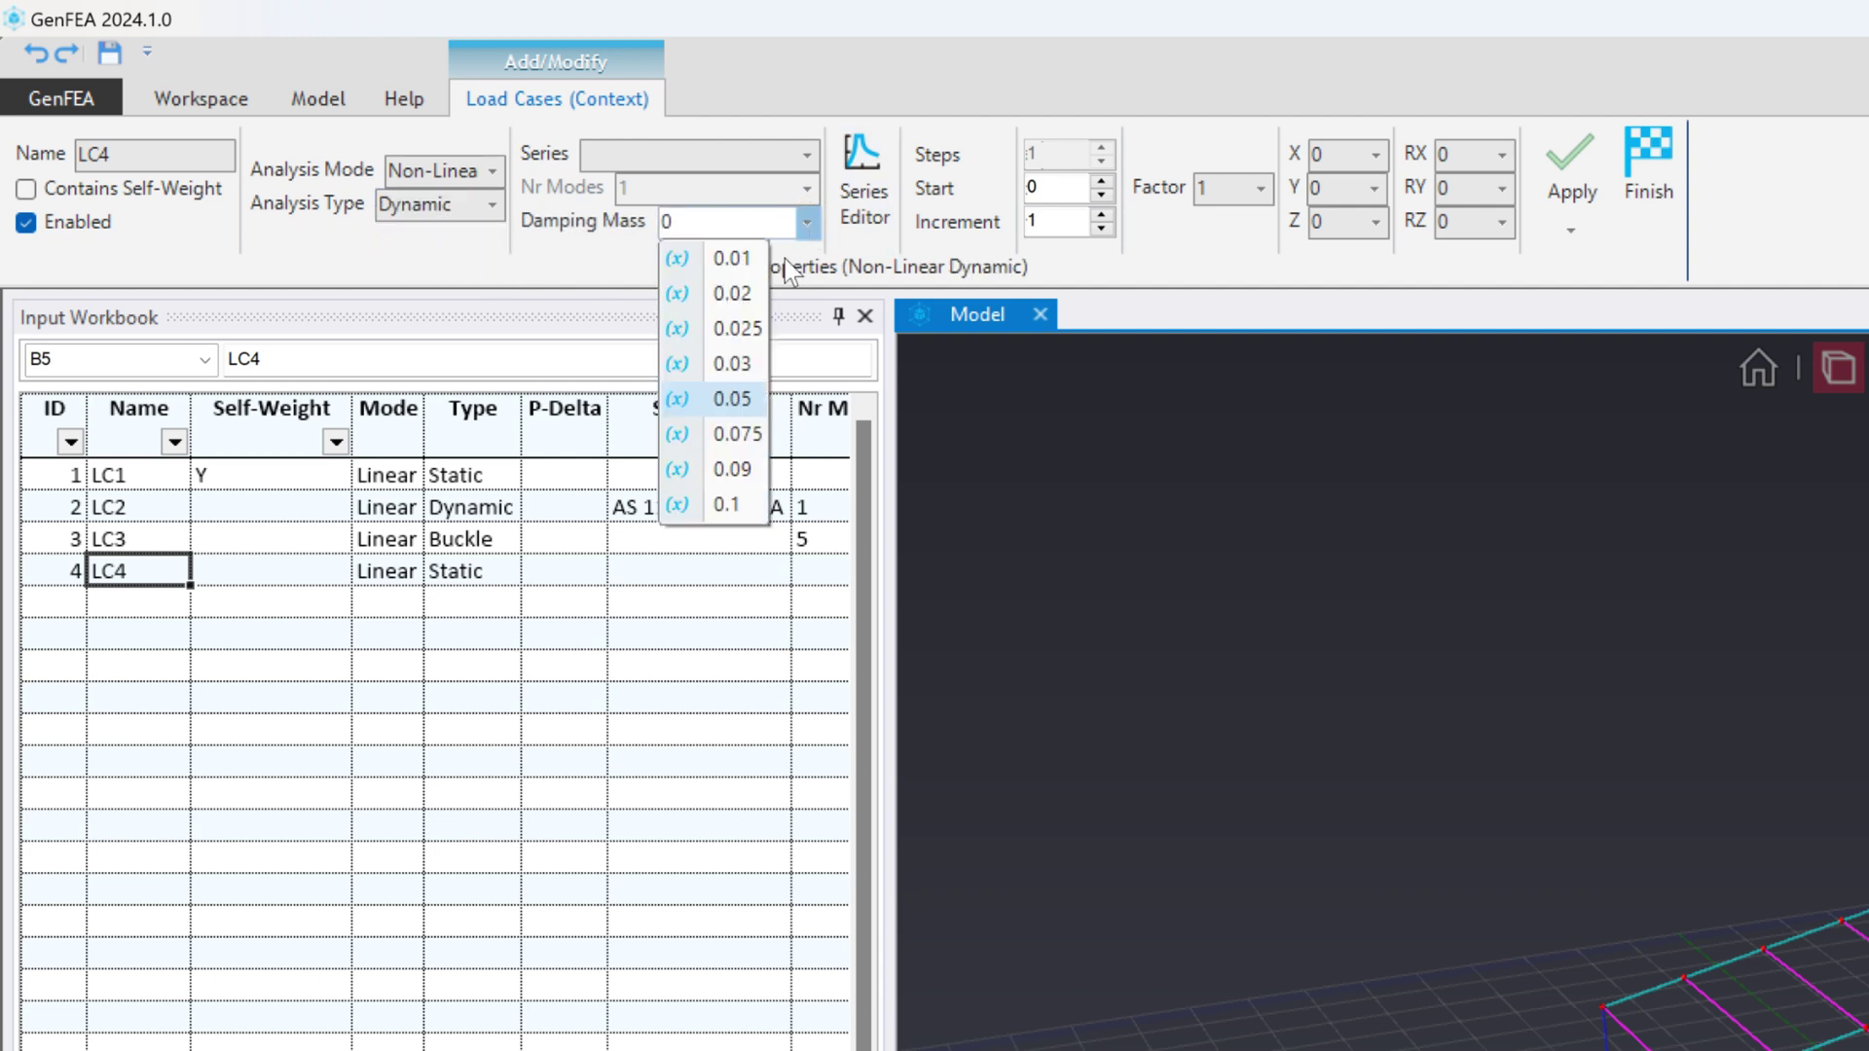
click(729, 399)
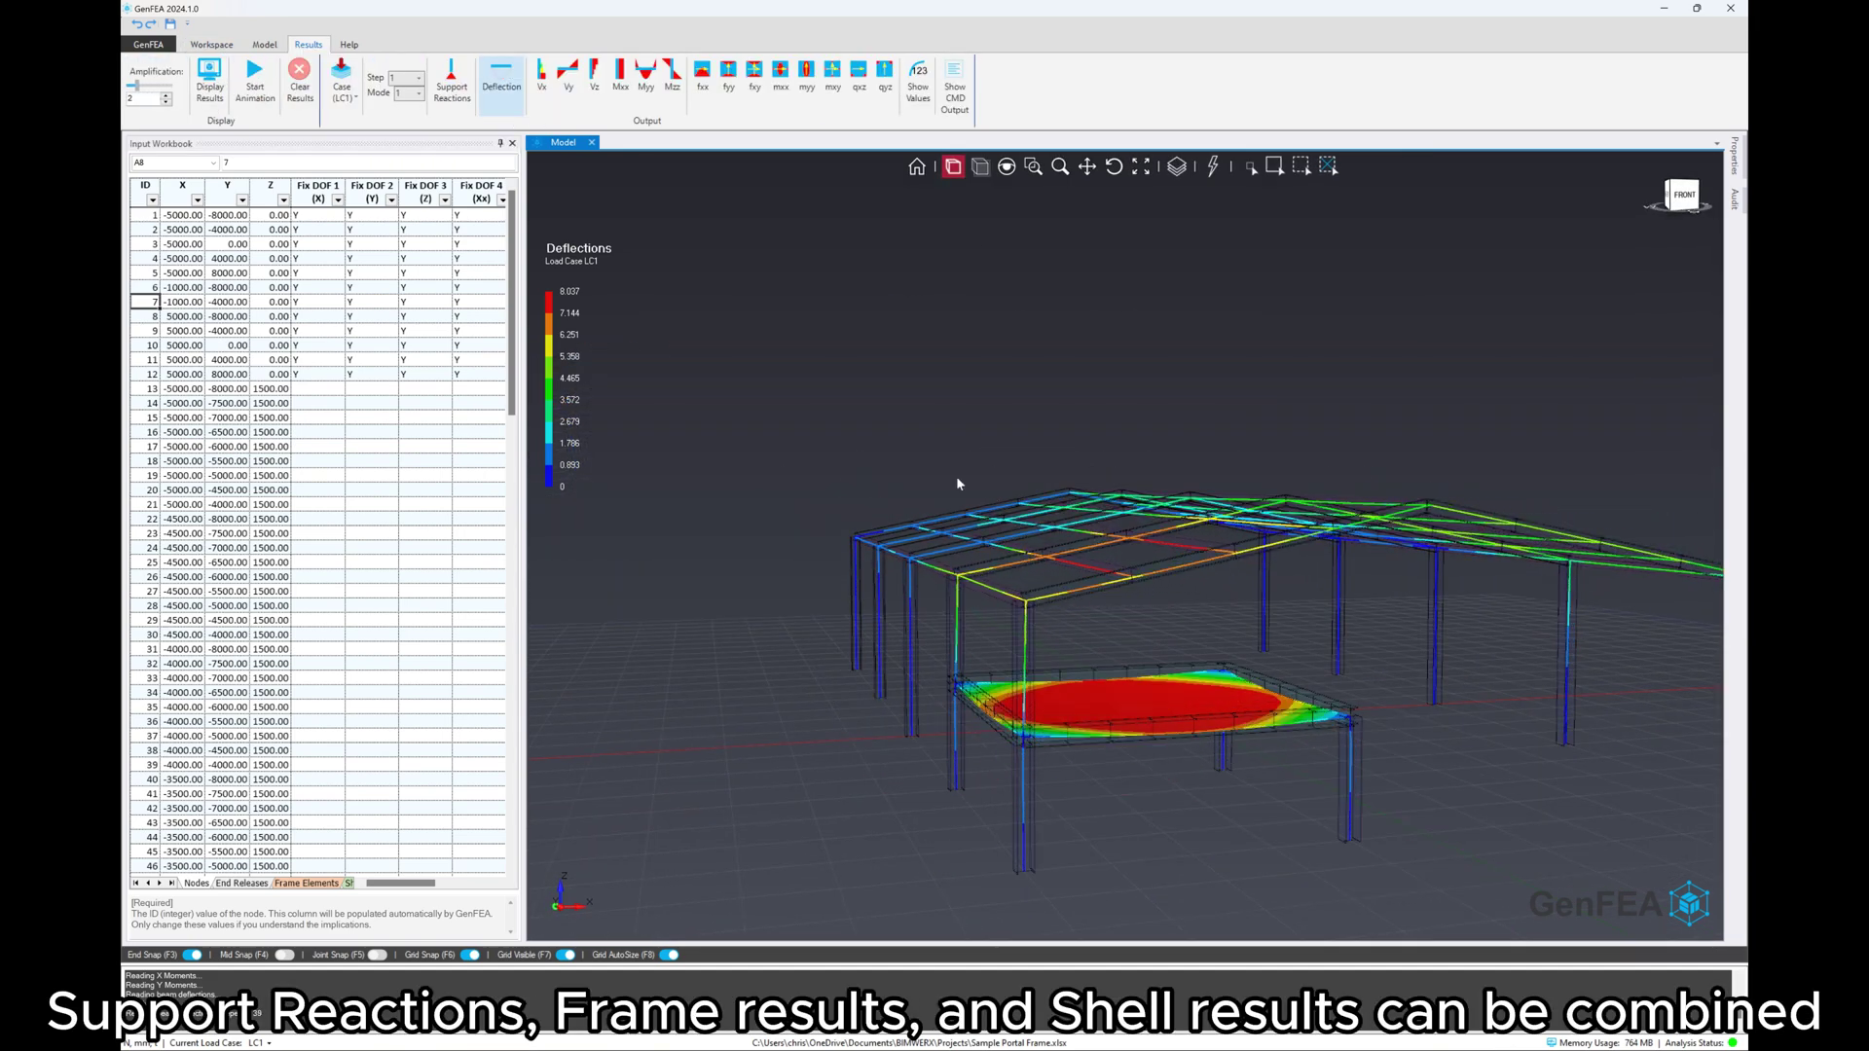
- Display Mxx frame bending moments together with mxx shell moment contours
click(670, 76)
click(806, 76)
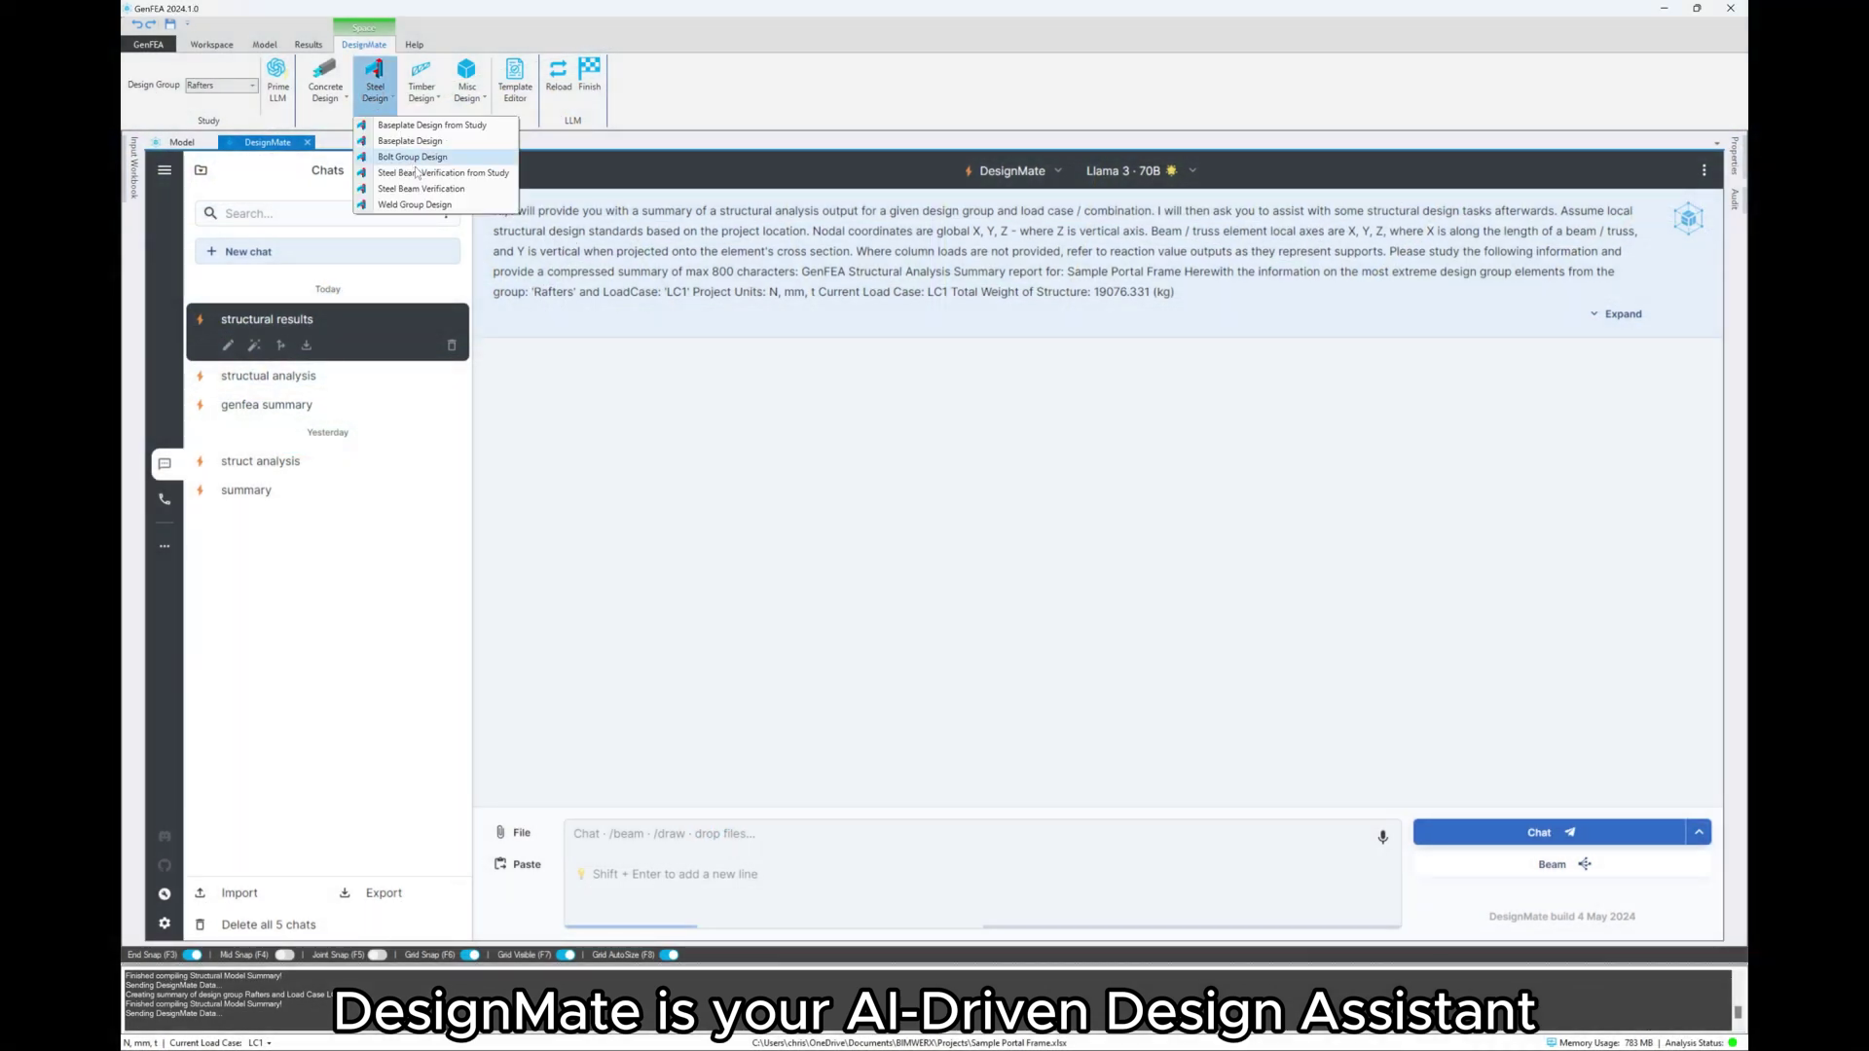
- Send DesignMate a Steel Beam Verification request, then start a Rectangular Isolated Footing Design from the study
click(439, 166)
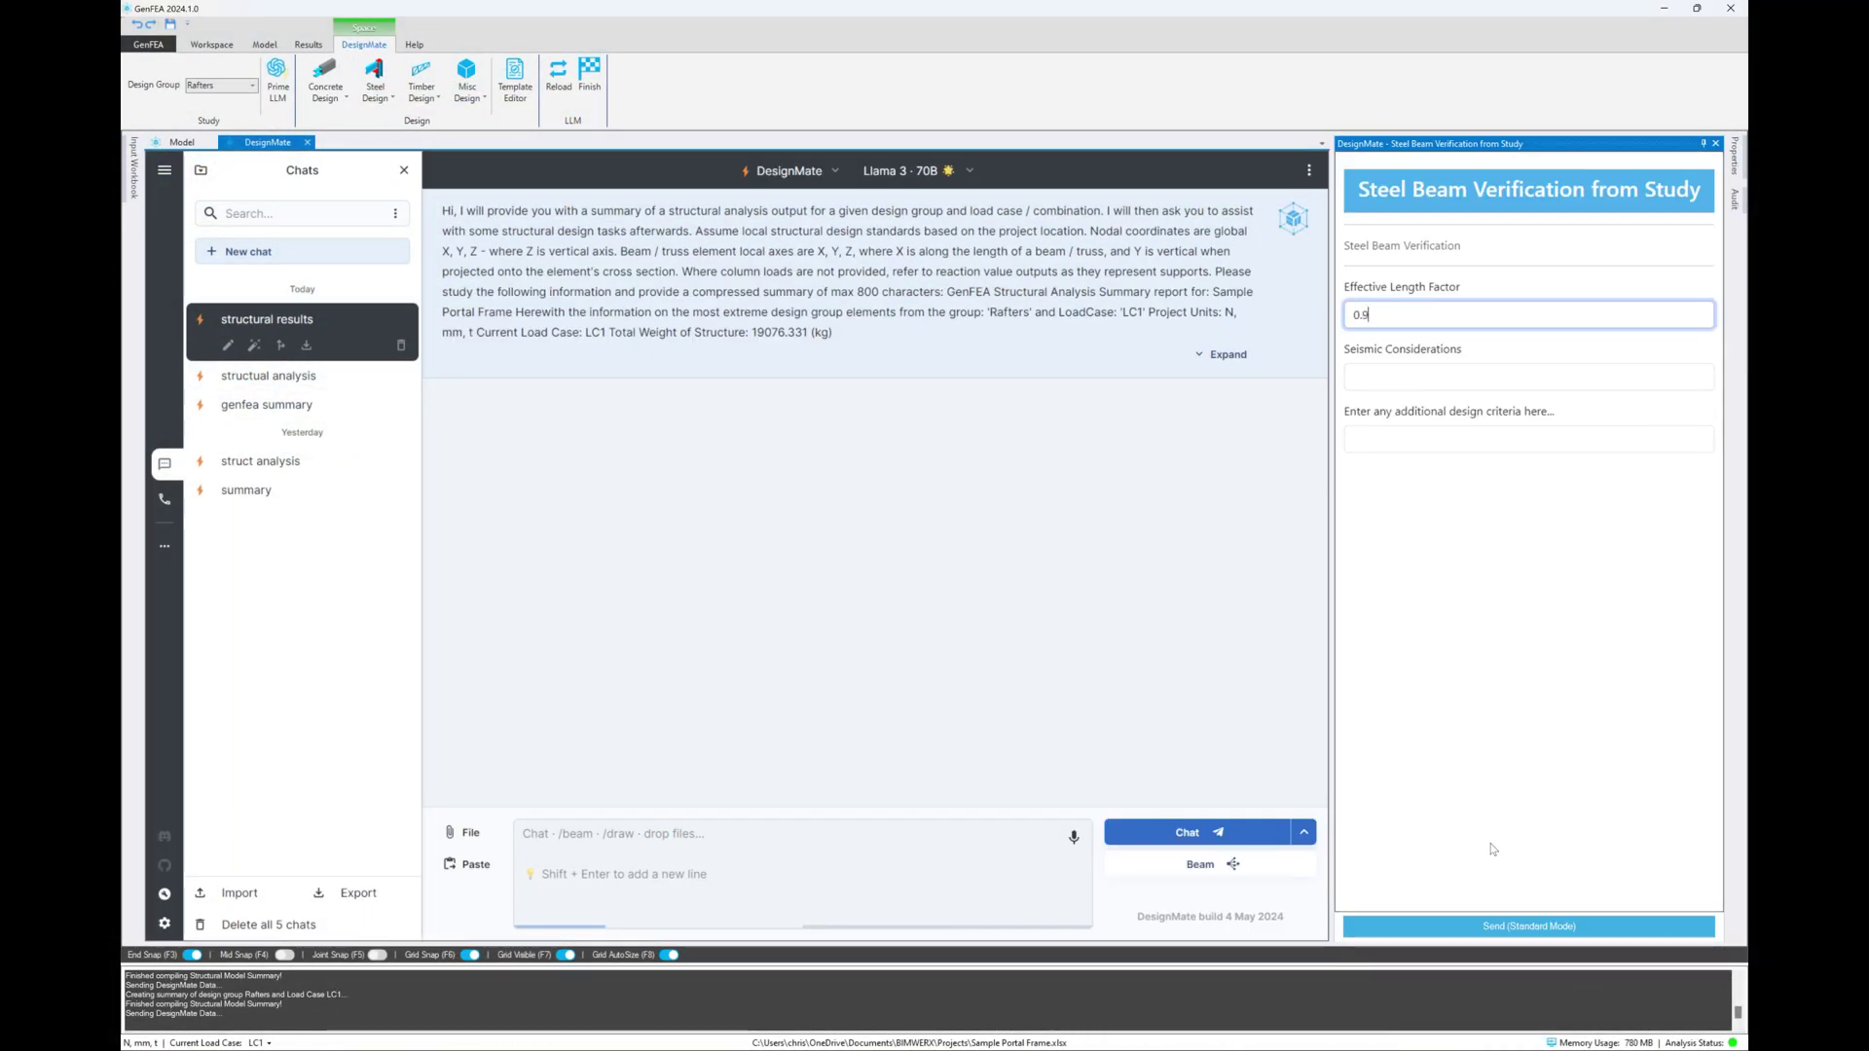
click(1529, 925)
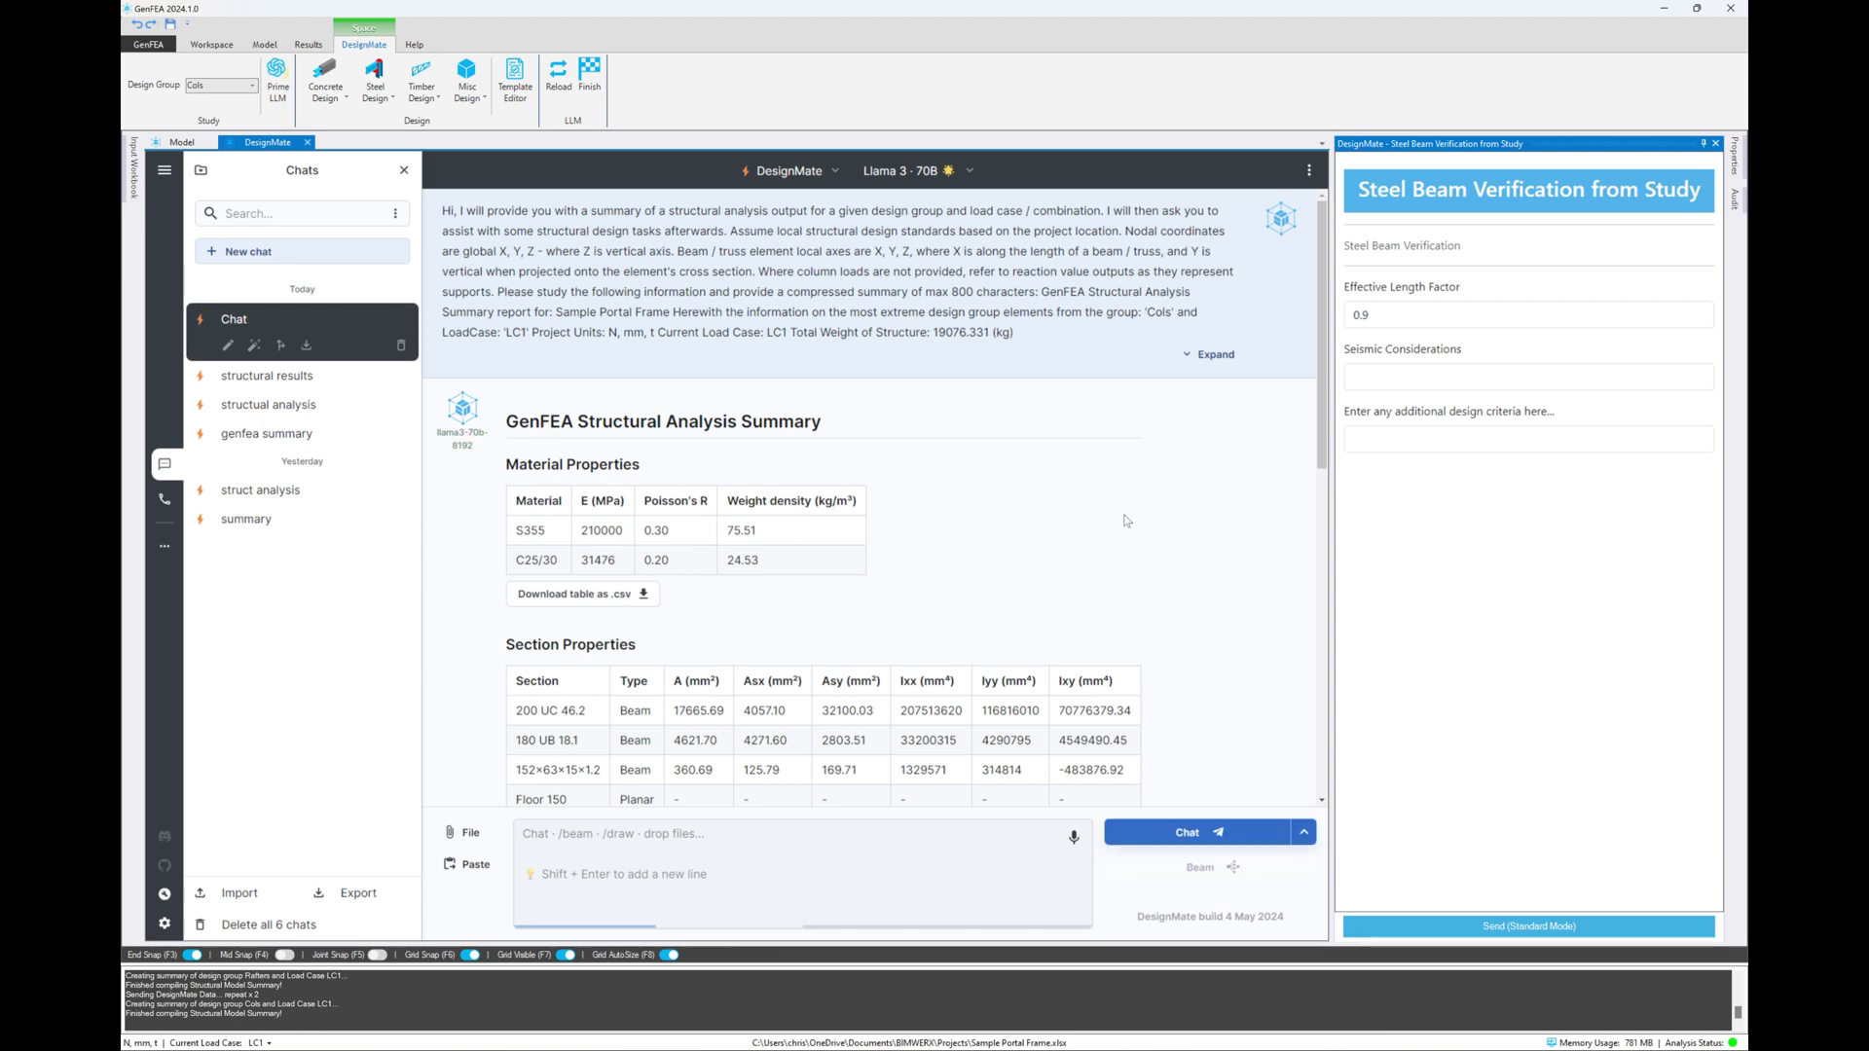
scroll(1125, 520, down, 2)
scroll(1125, 521, down, 3)
scroll(1126, 520, down, 3)
scroll(1124, 520, down, 1)
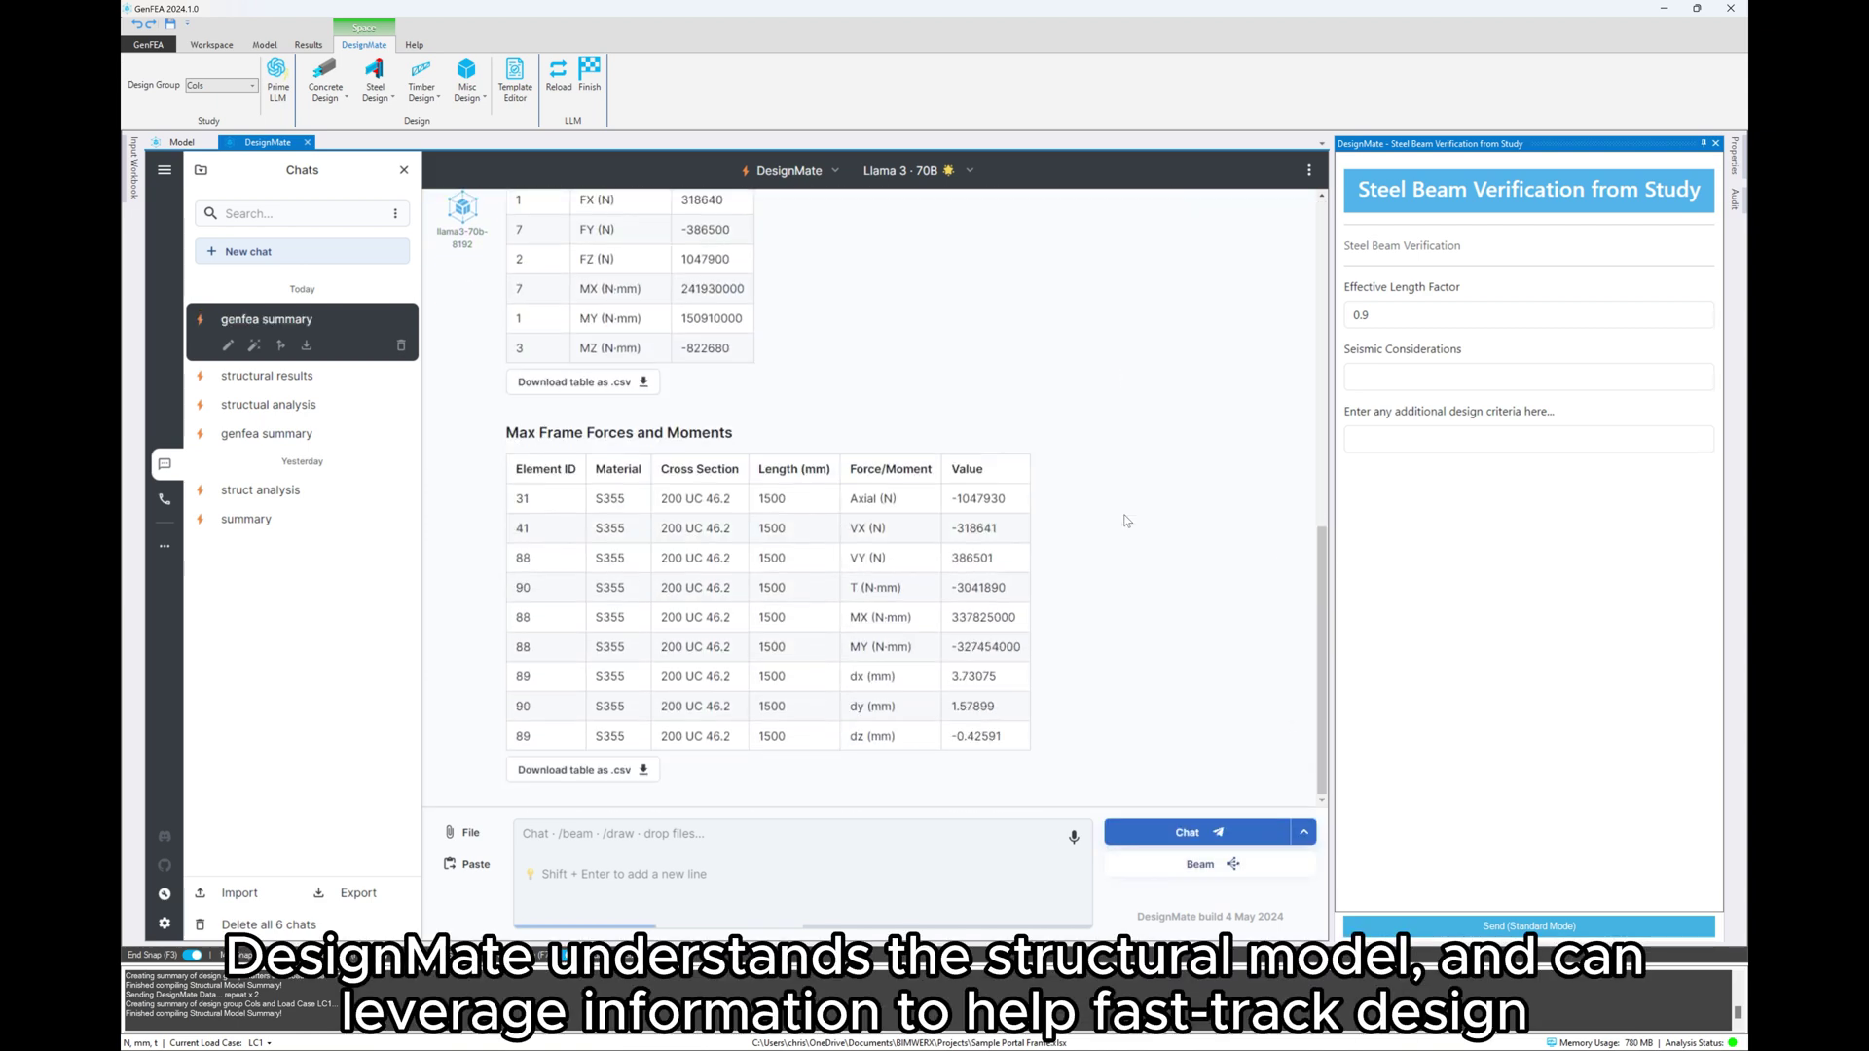
click(325, 85)
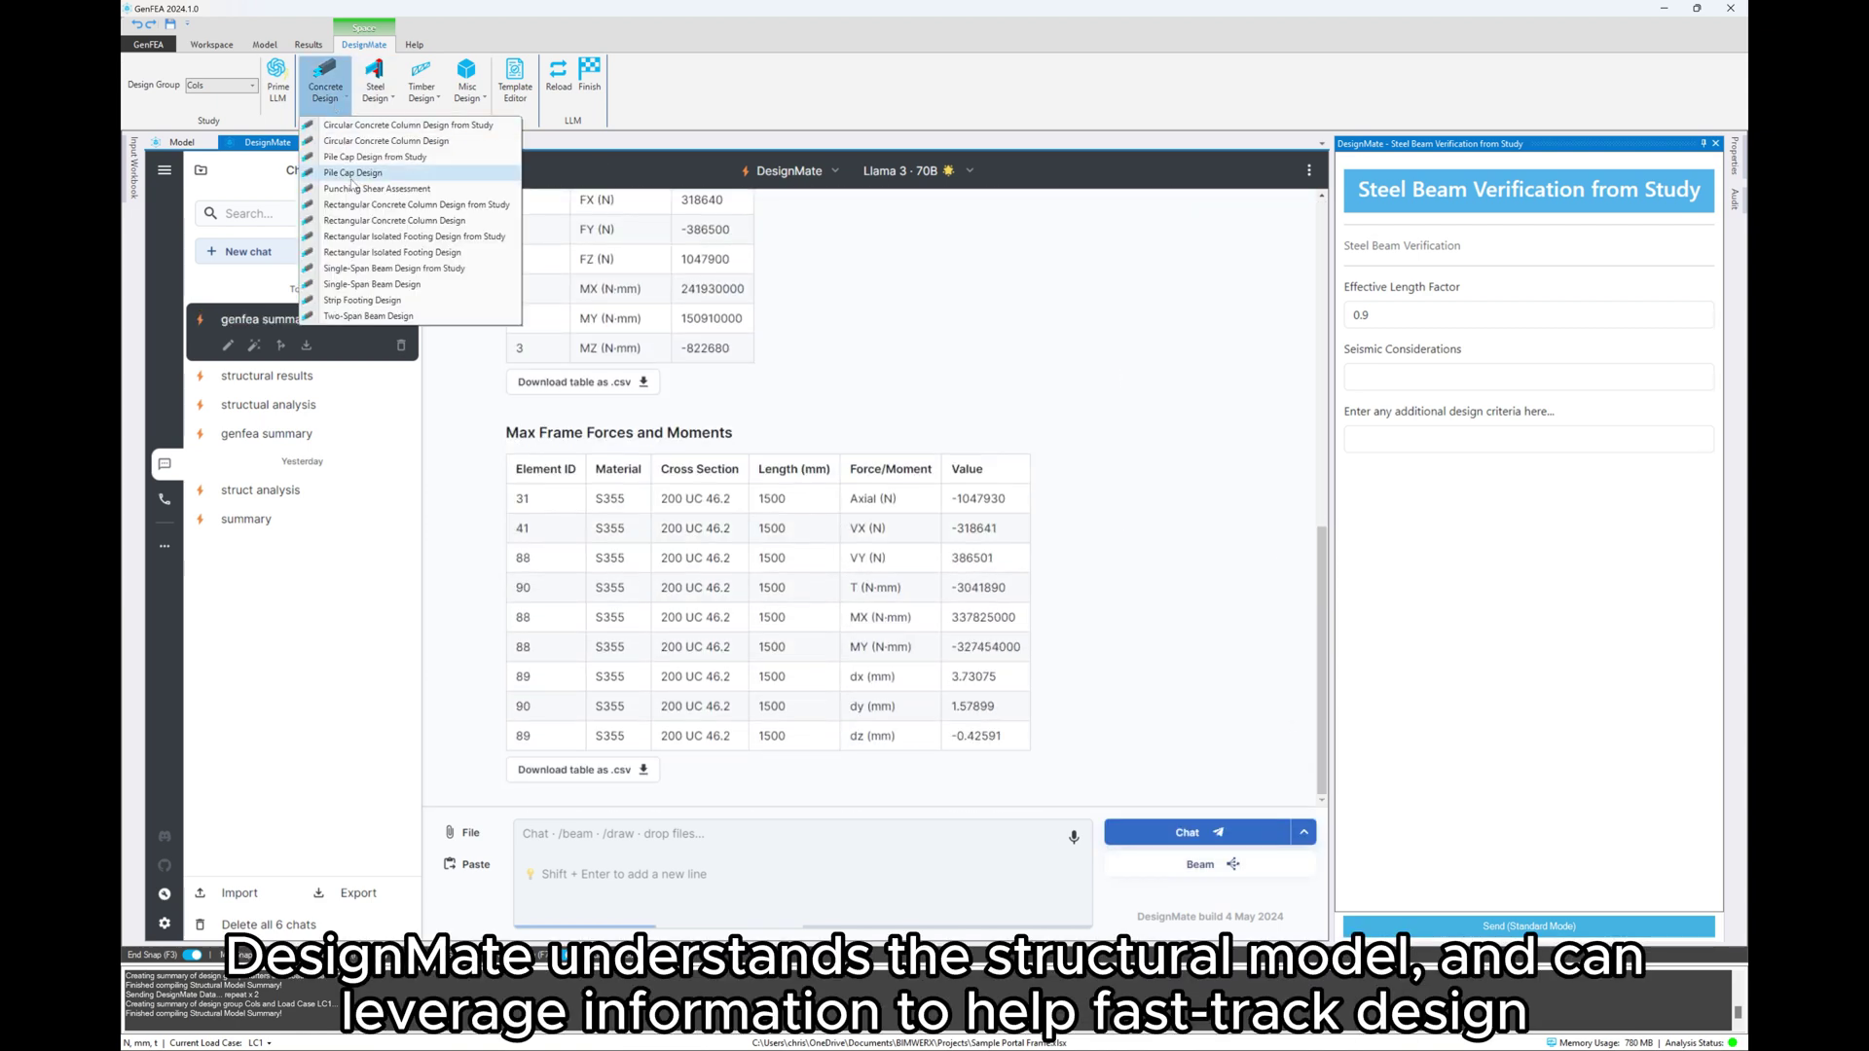
click(369, 238)
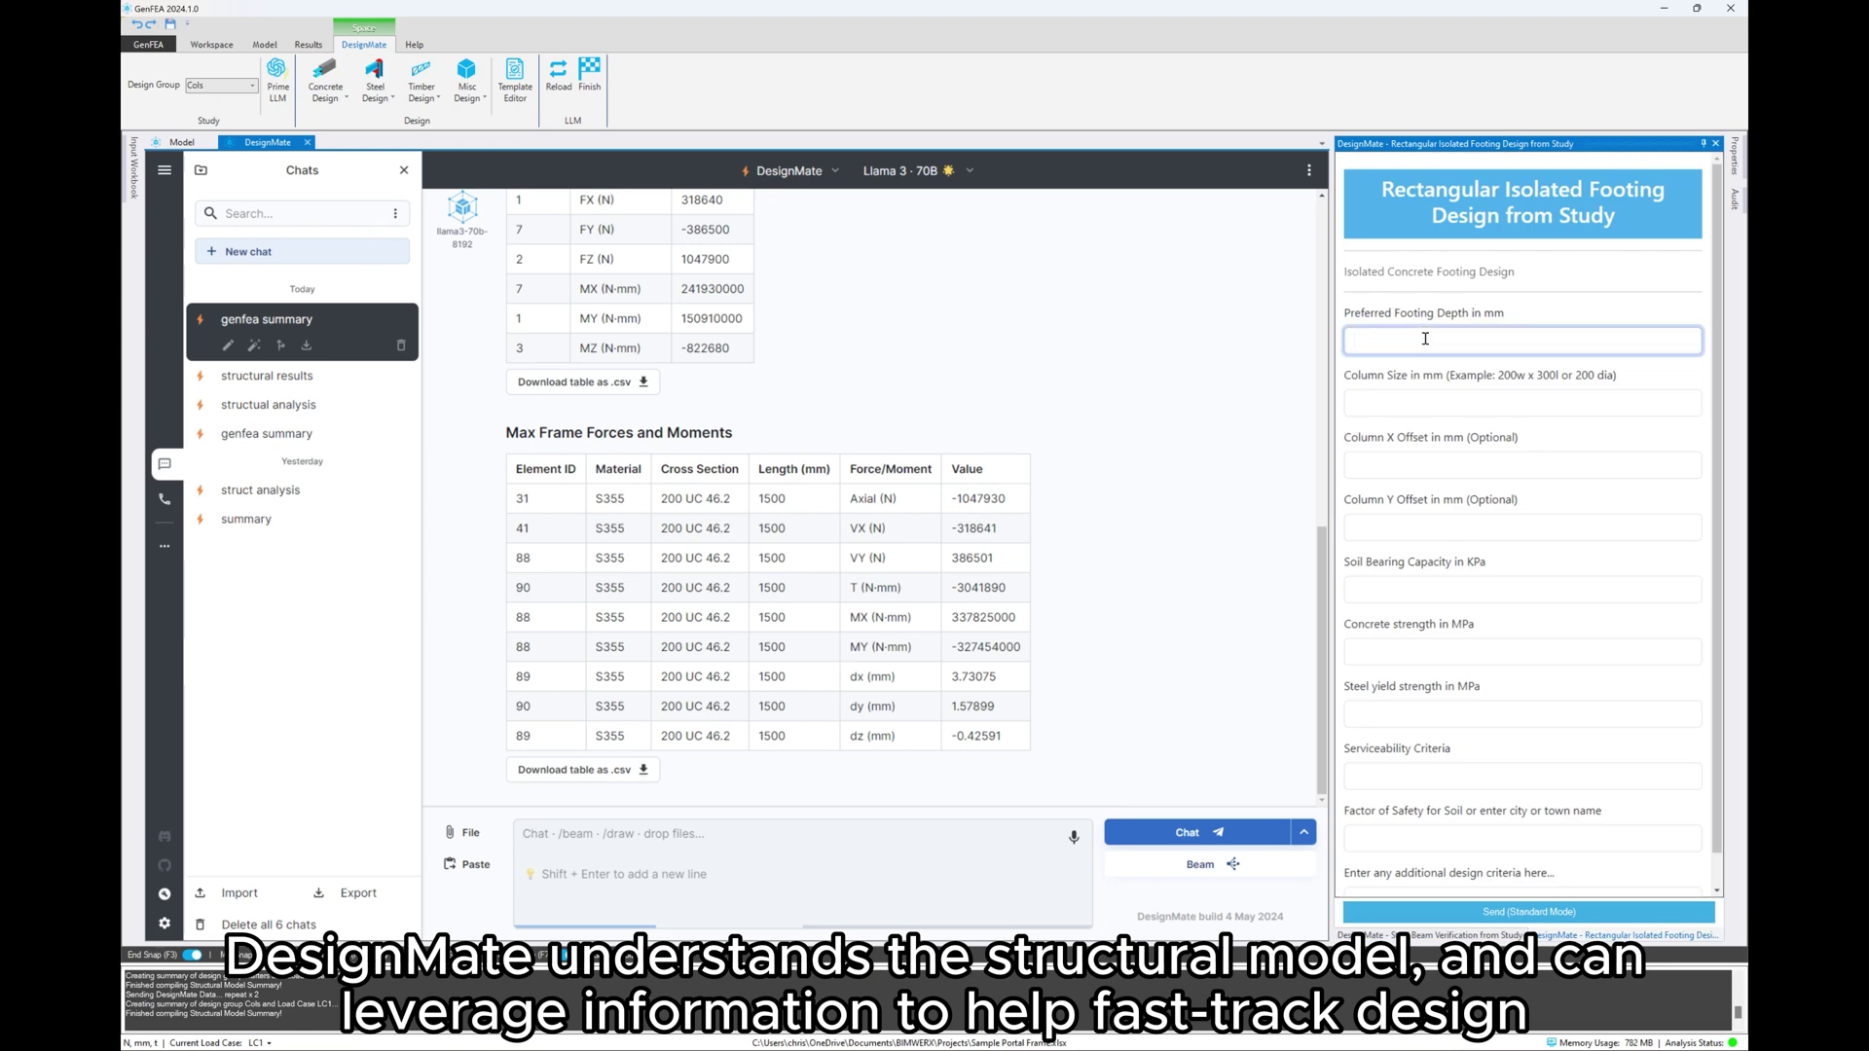
click(1509, 916)
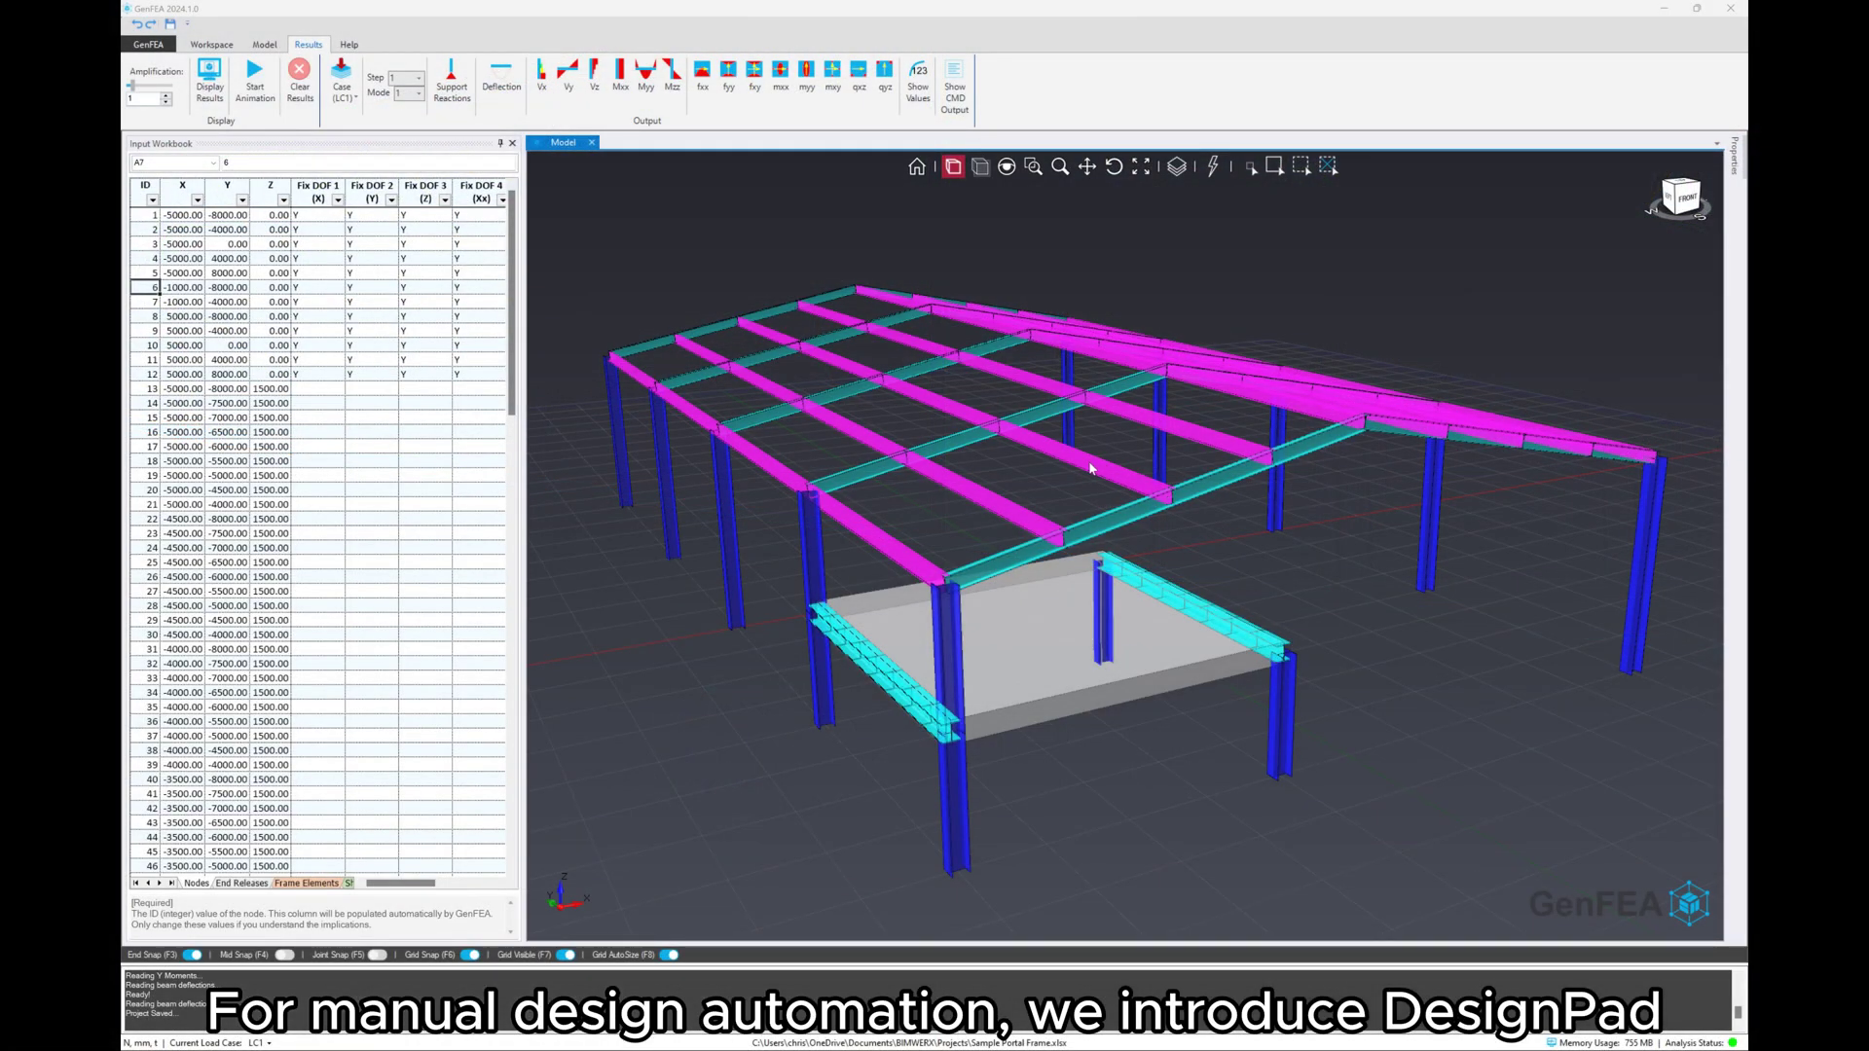
- Create a Steel Beam Verification AS4100-2020 calc in DesignPad for a selected frame beam
right_click(1111, 520)
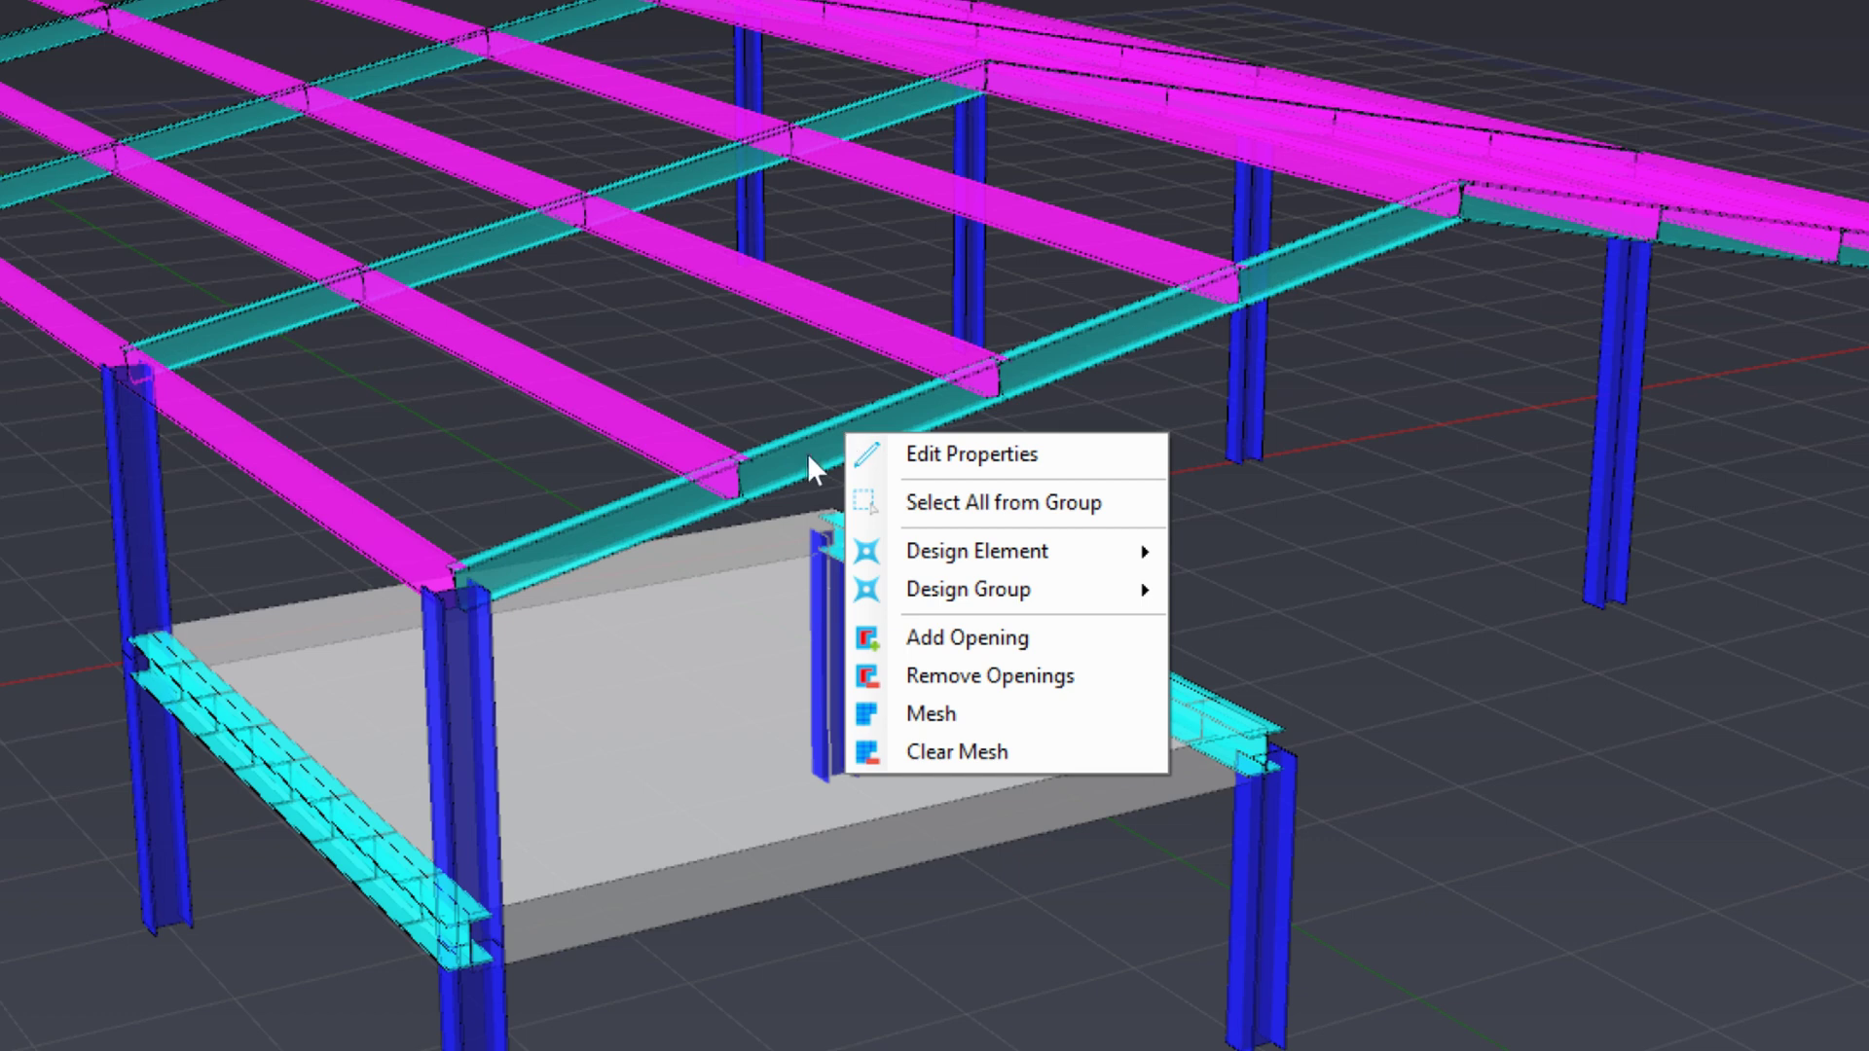
right_click(807, 453)
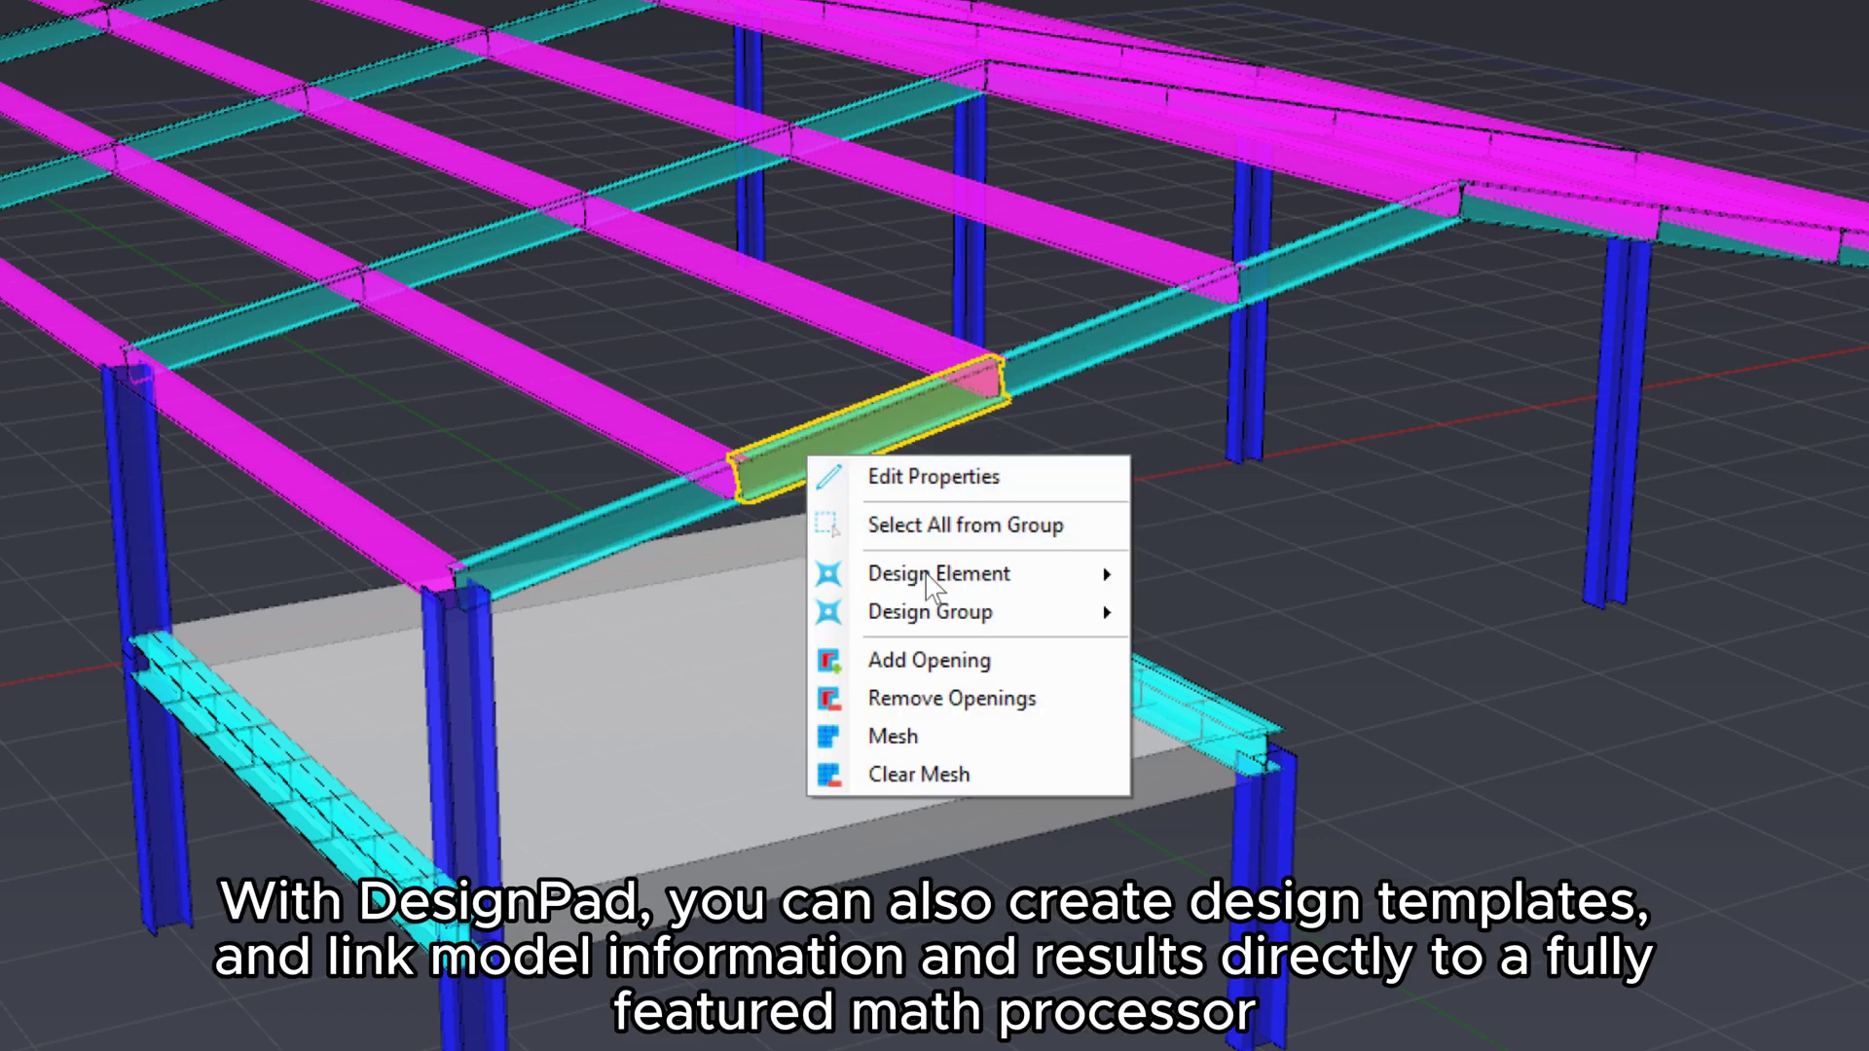
mouse_move(976, 551)
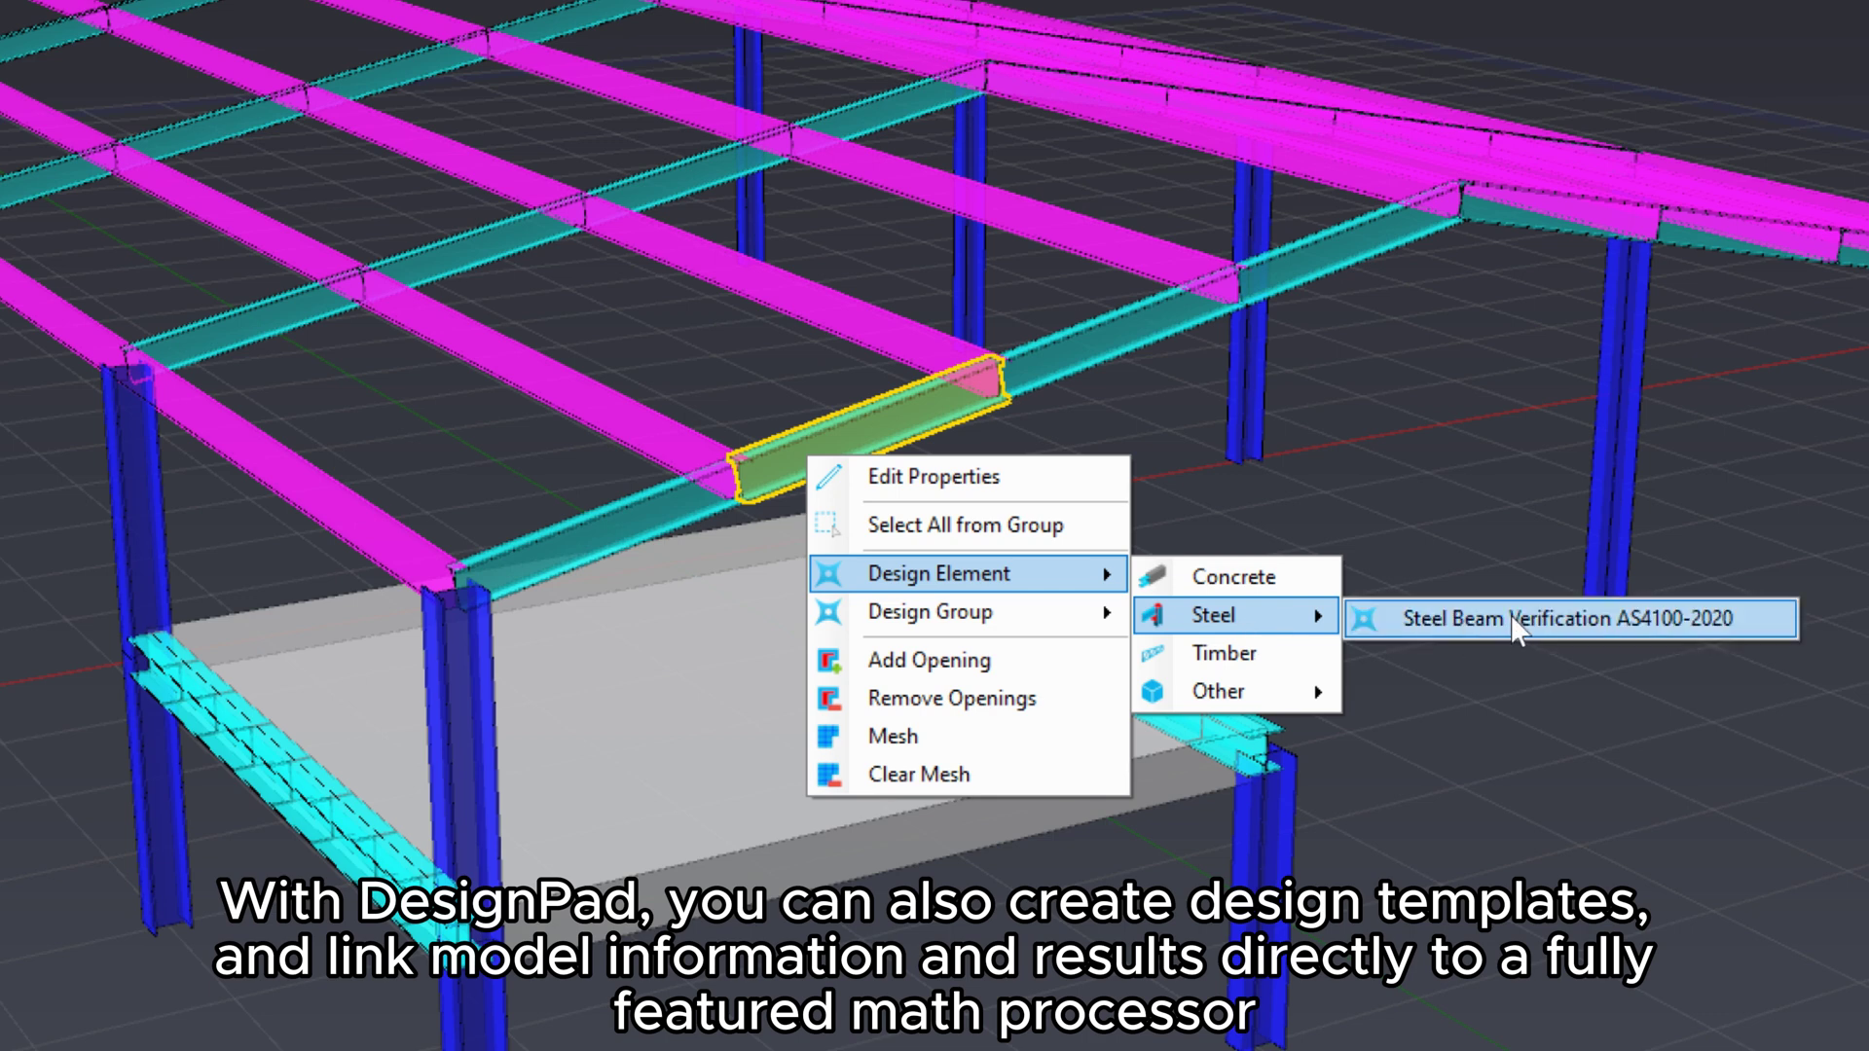
click(1520, 626)
scroll(859, 473, down, 5)
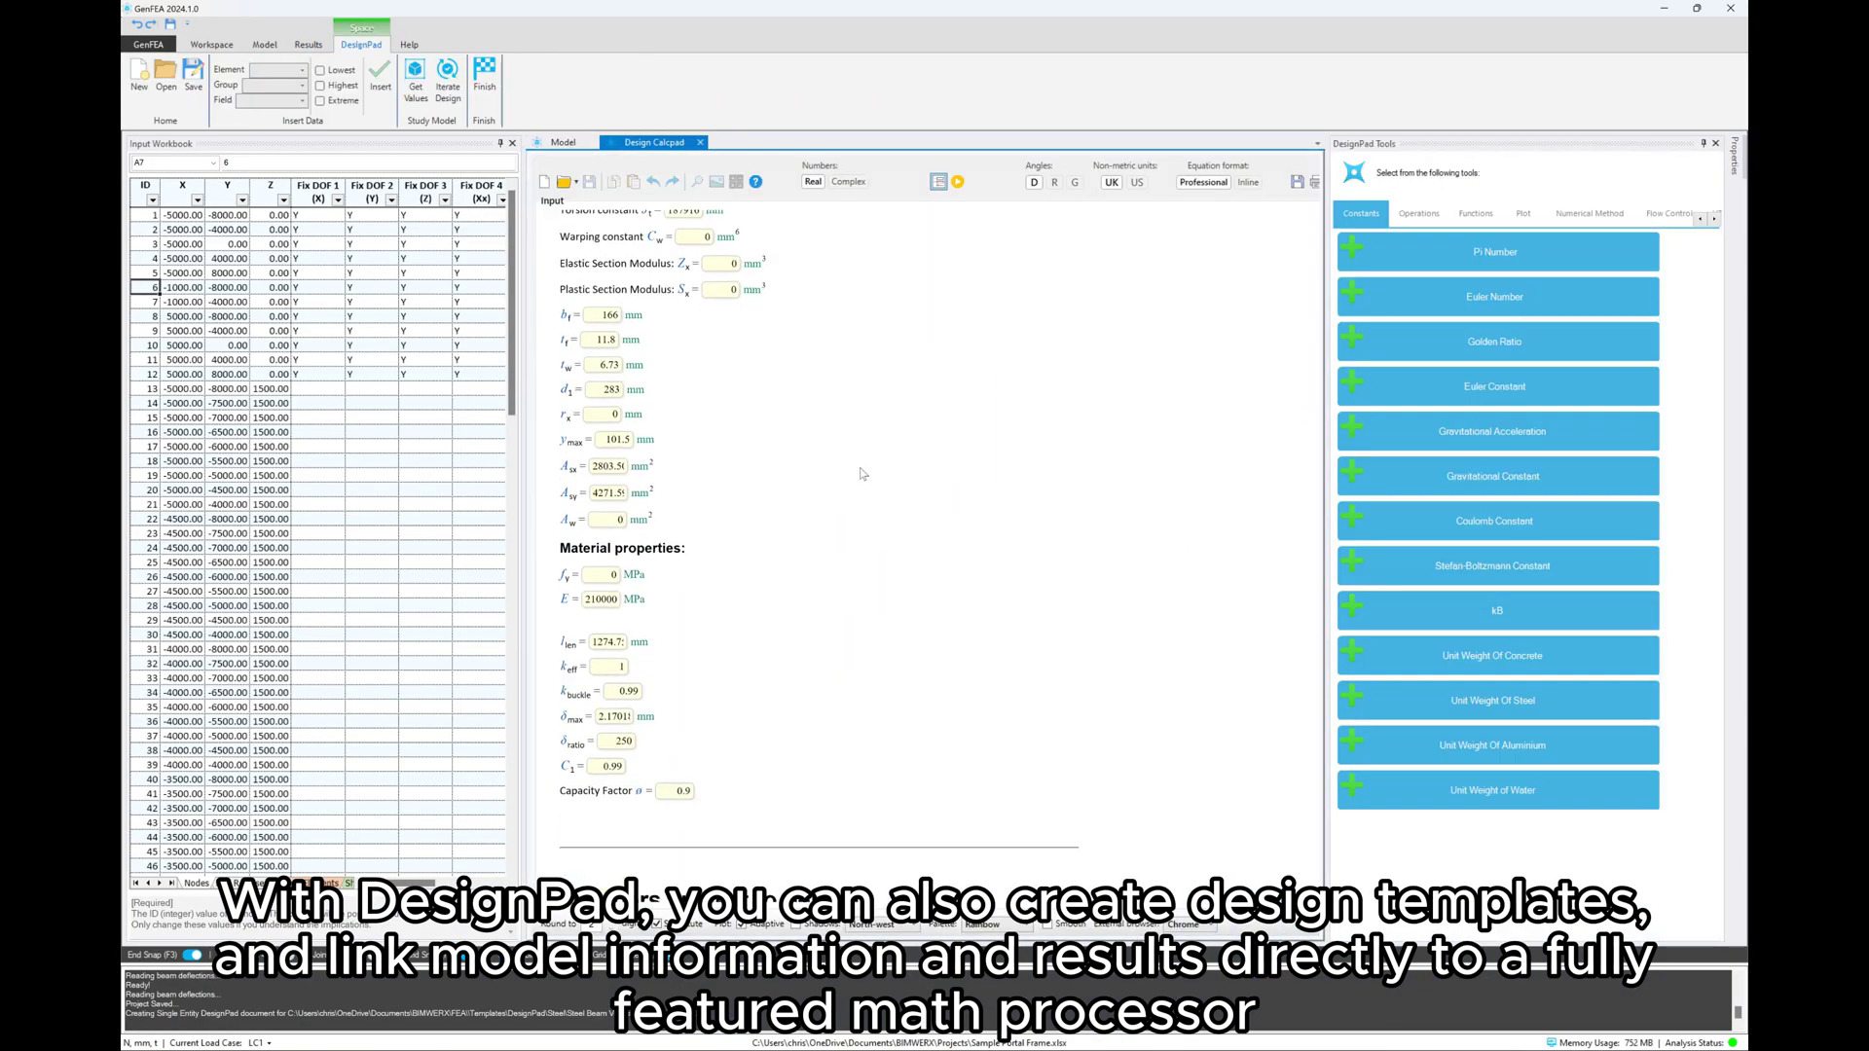
scroll(859, 473, down, 5)
scroll(860, 473, down, 5)
scroll(860, 473, down, 3)
- Switch the AS4100-2020 beam sheet to computed output showing design moment, shear and section values
click(957, 181)
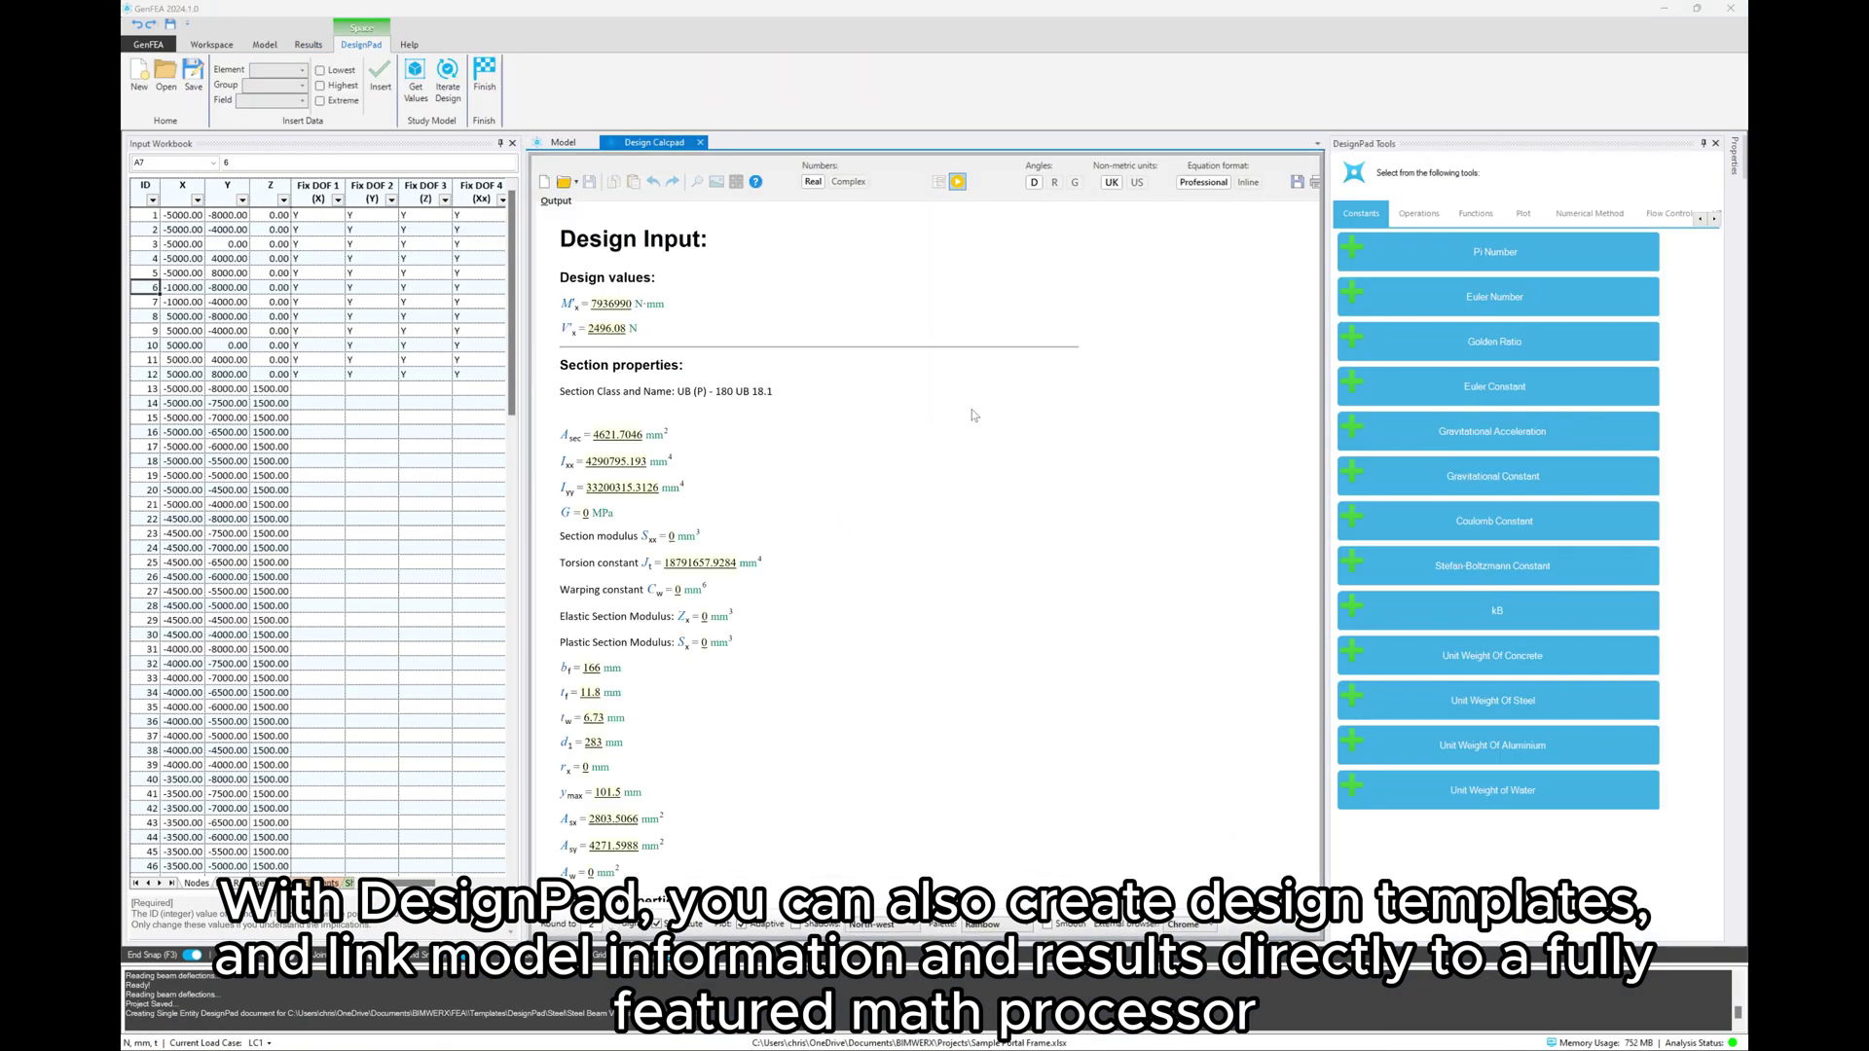
scroll(973, 417, down, 5)
scroll(972, 417, down, 5)
scroll(972, 403, down, 5)
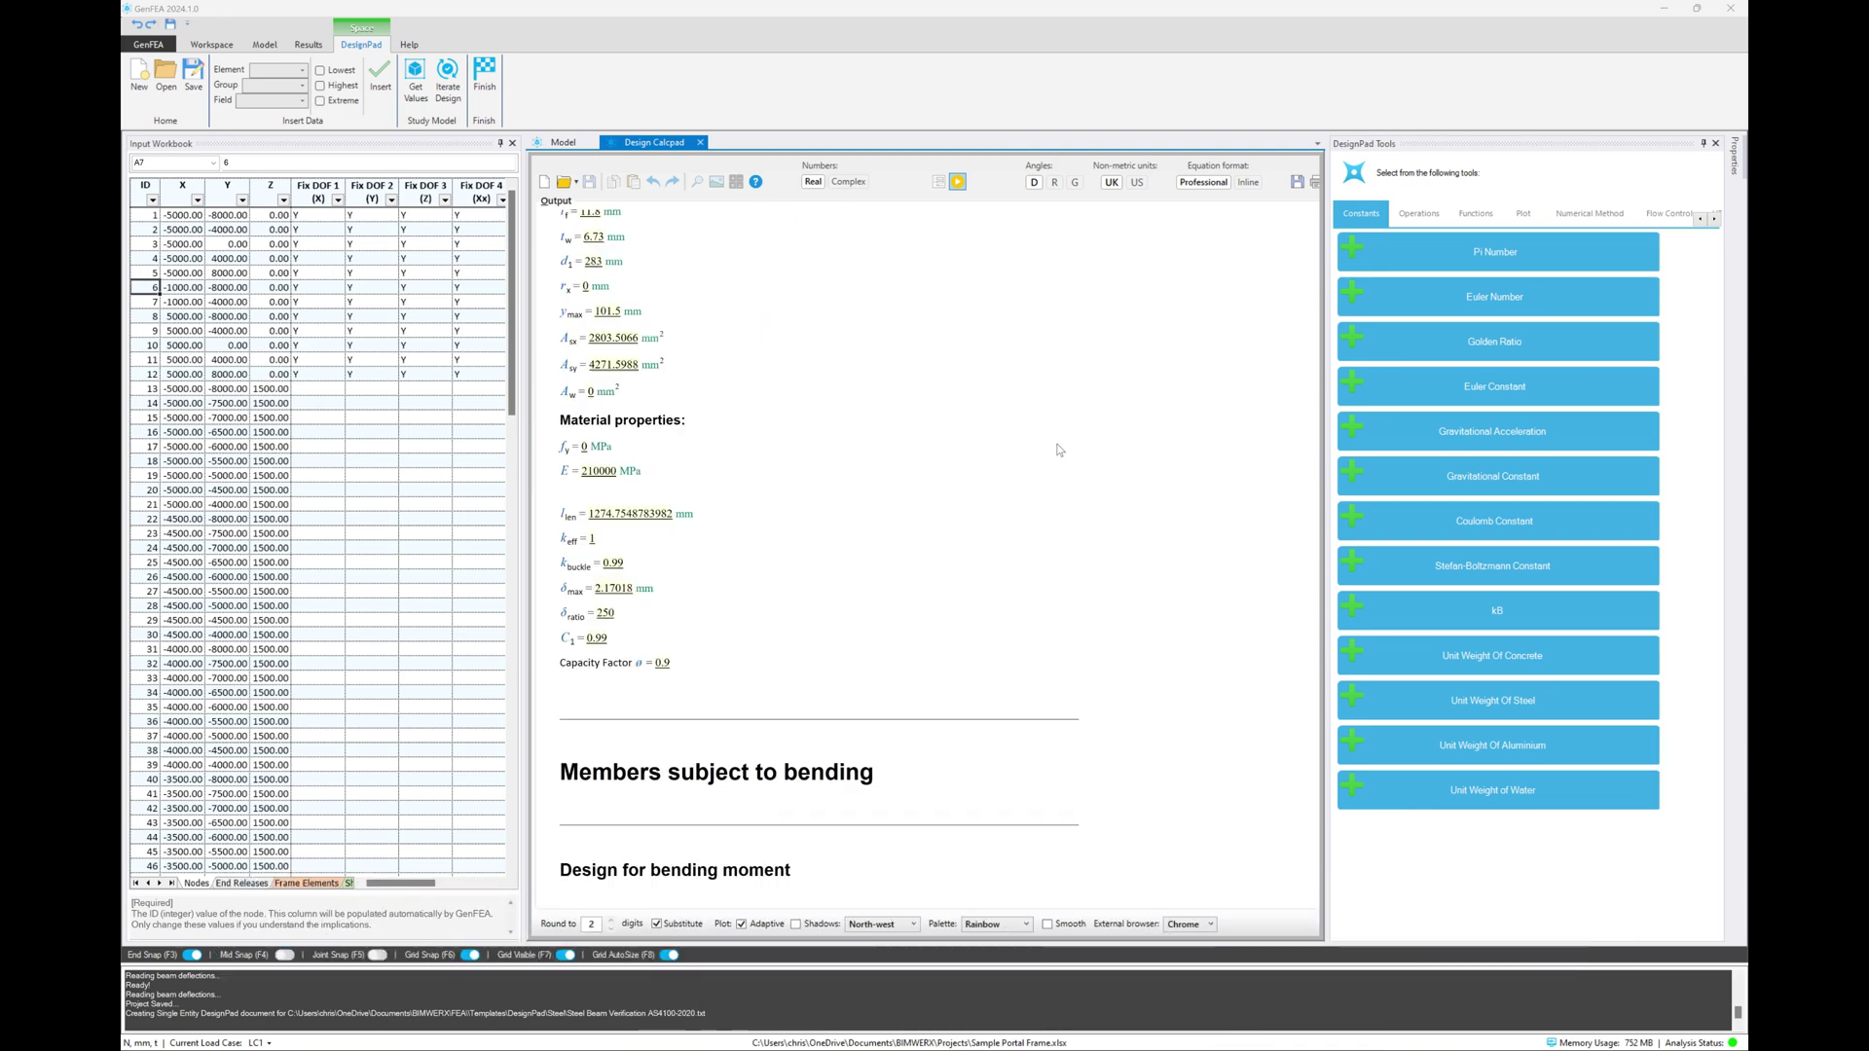